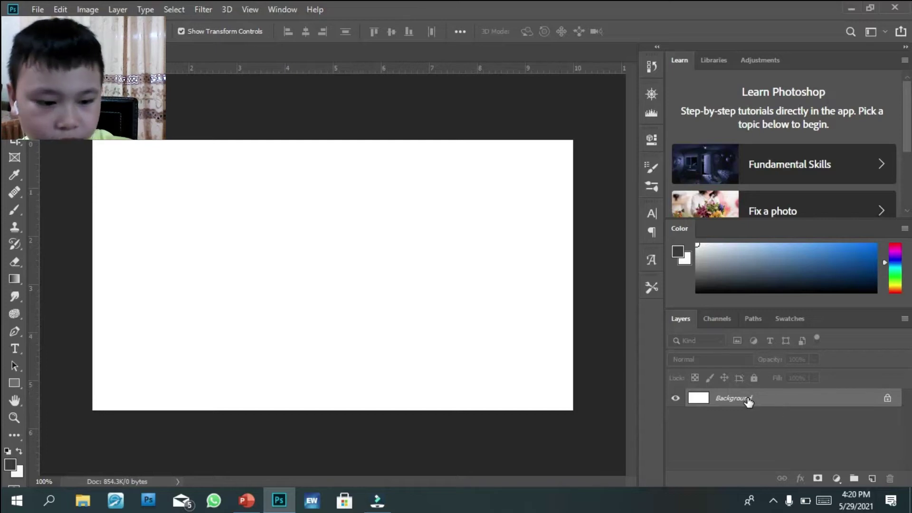
# - Convert the locked Background into a regular layer named Layer 0, keeping Normal mode and 100% opacity
pyautogui.click(675, 399)
pyautogui.click(705, 403)
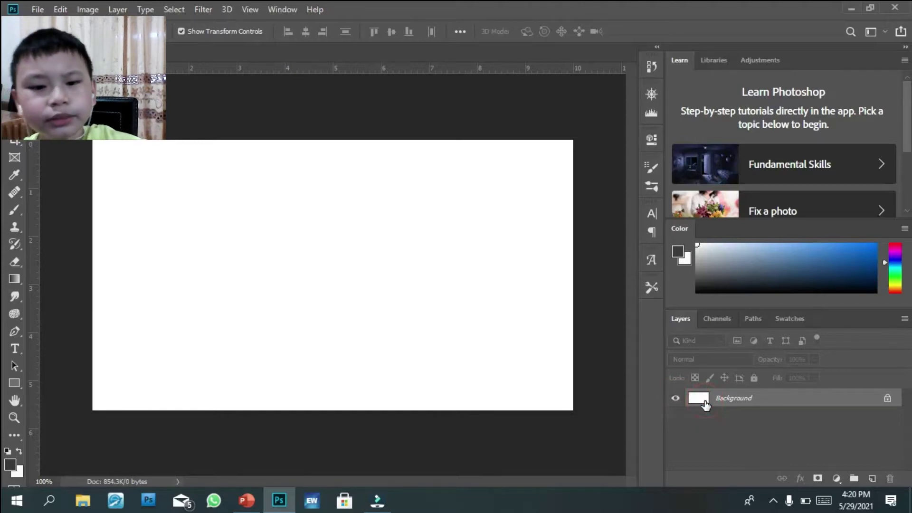
pyautogui.rightClick(705, 403)
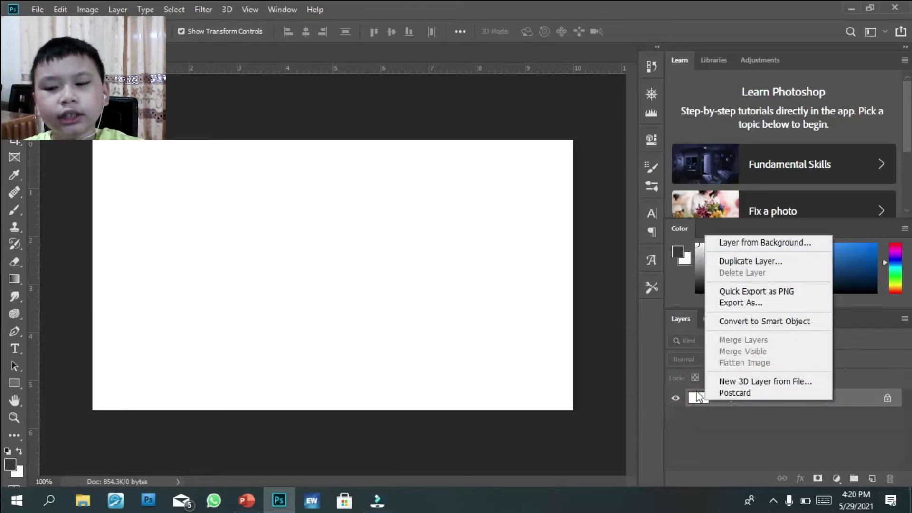
pyautogui.click(692, 400)
pyautogui.click(692, 400)
pyautogui.doubleClick(691, 400)
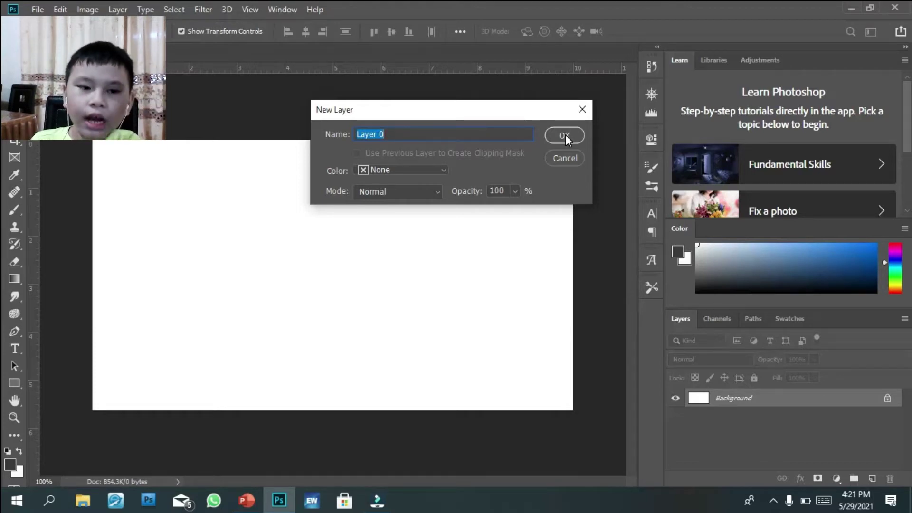
pyautogui.click(564, 135)
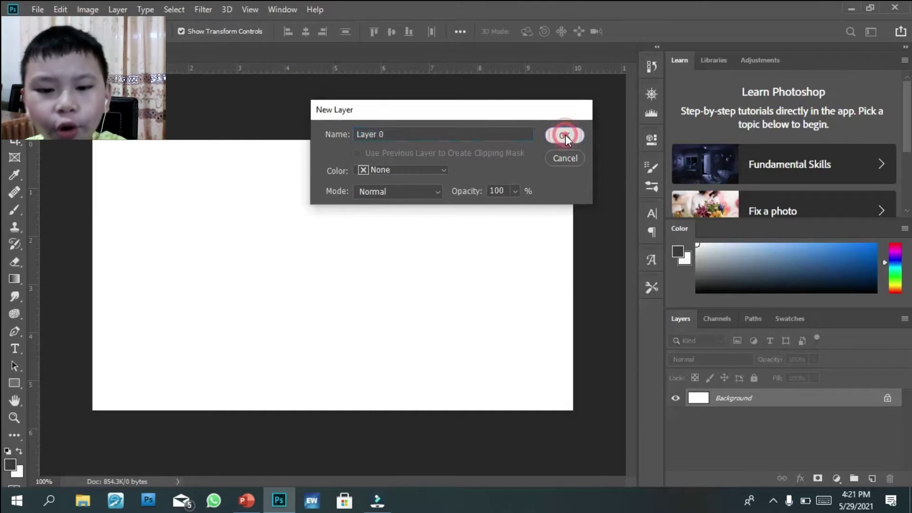
# - Move Layer 0 down and slightly to the right on the canvas
pyautogui.rightClick(734, 402)
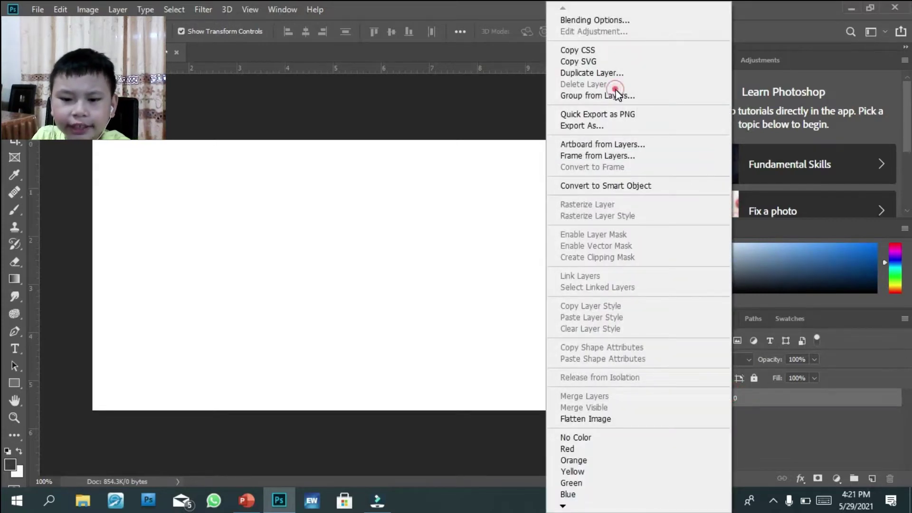
pyautogui.click(458, 227)
pyautogui.moveTo(458, 227); pyautogui.dragTo(468, 275)
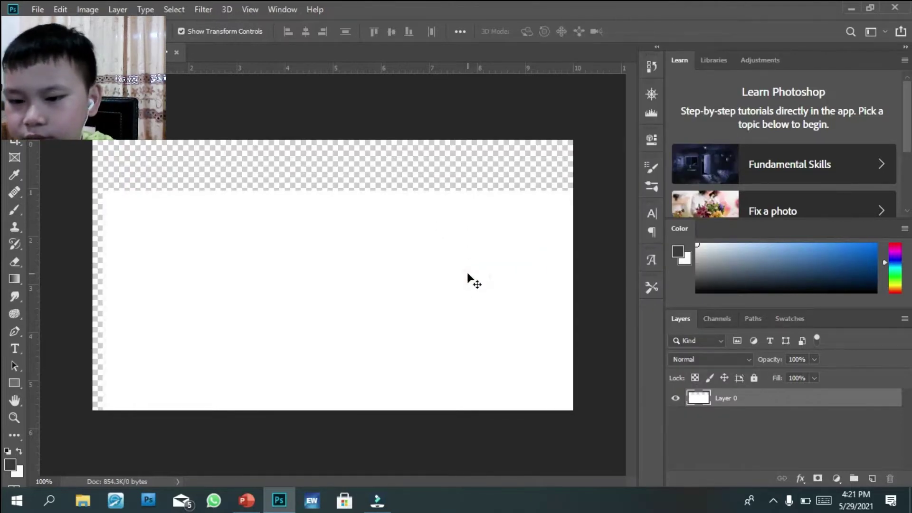
# - Hide Layer 0 and leave its free transform
pyautogui.hotkey('ctrl', 't')
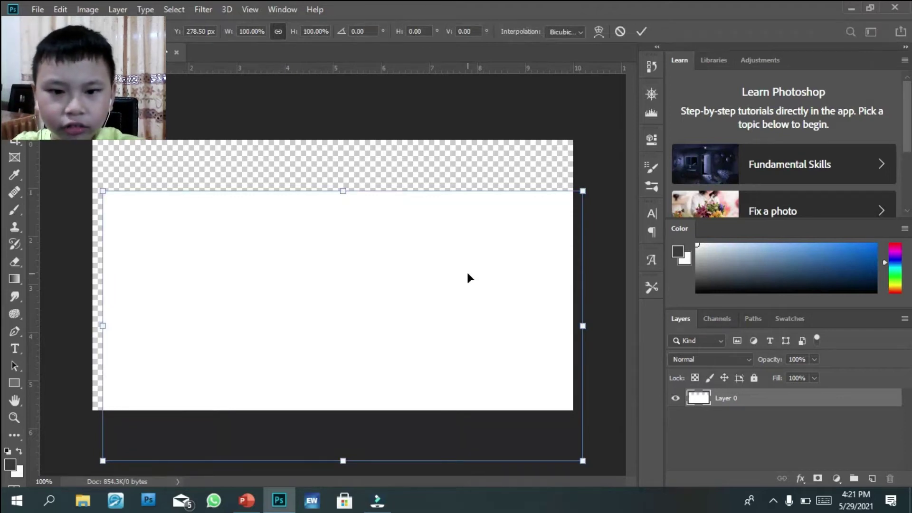
pyautogui.click(674, 399)
pyautogui.click(443, 251)
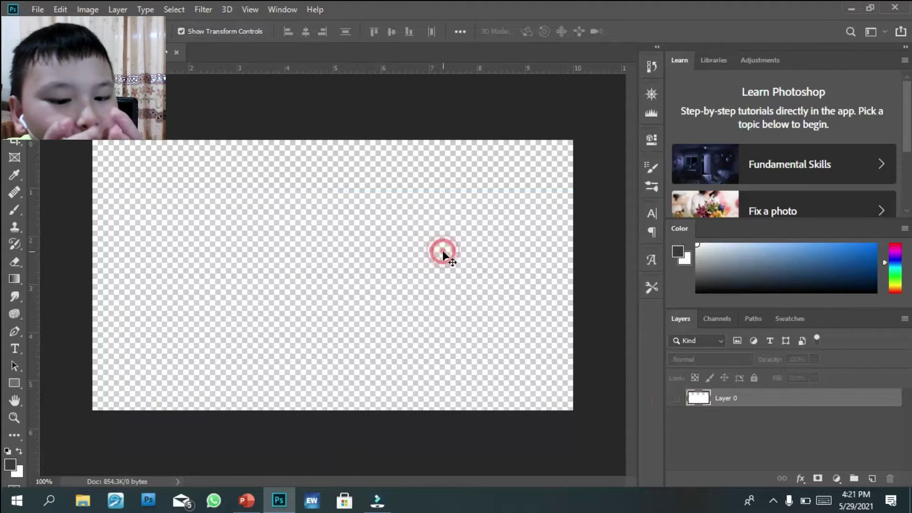
pyautogui.moveTo(354, 225); pyautogui.dragTo(356, 327)
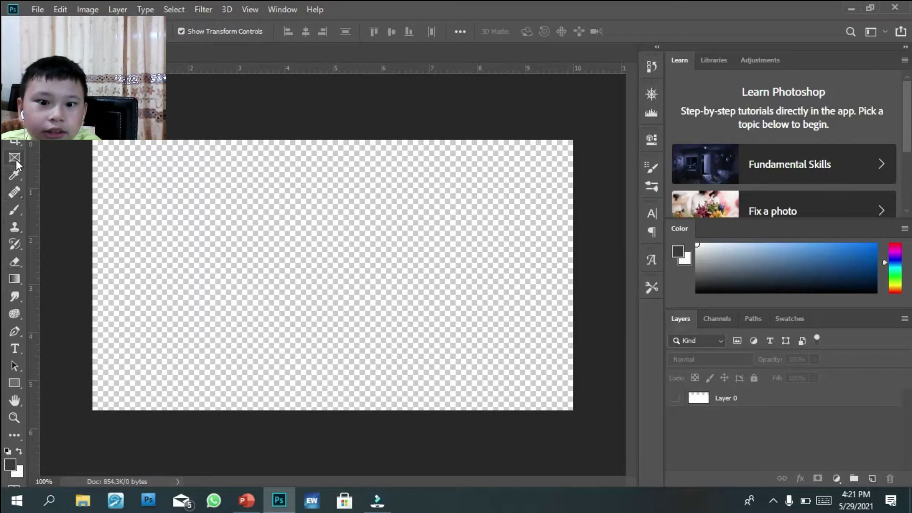
pyautogui.click(10, 353)
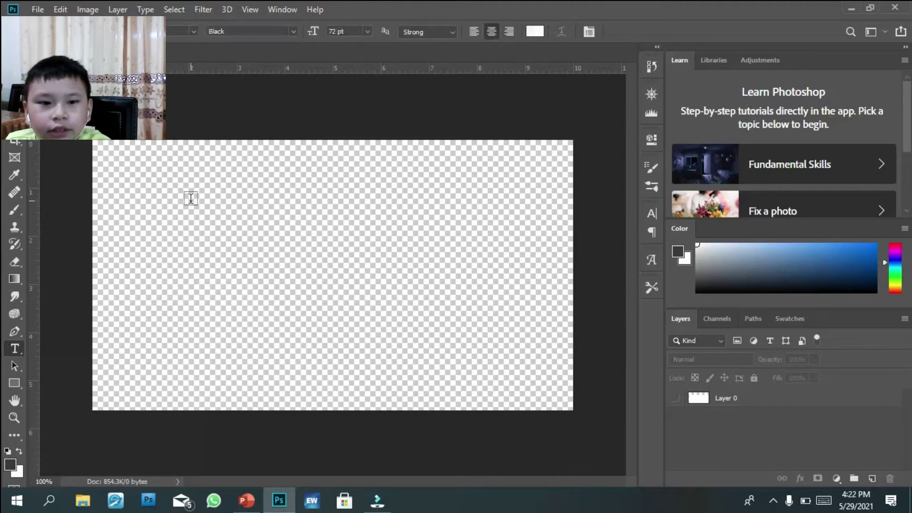
pyautogui.moveTo(190, 201); pyautogui.dragTo(440, 321)
pyautogui.press('BackSpace')
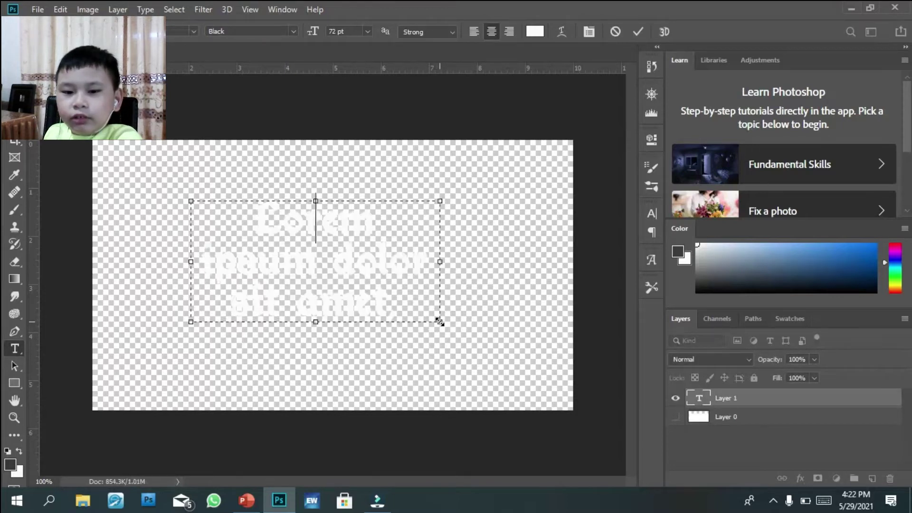
pyautogui.click(193, 31)
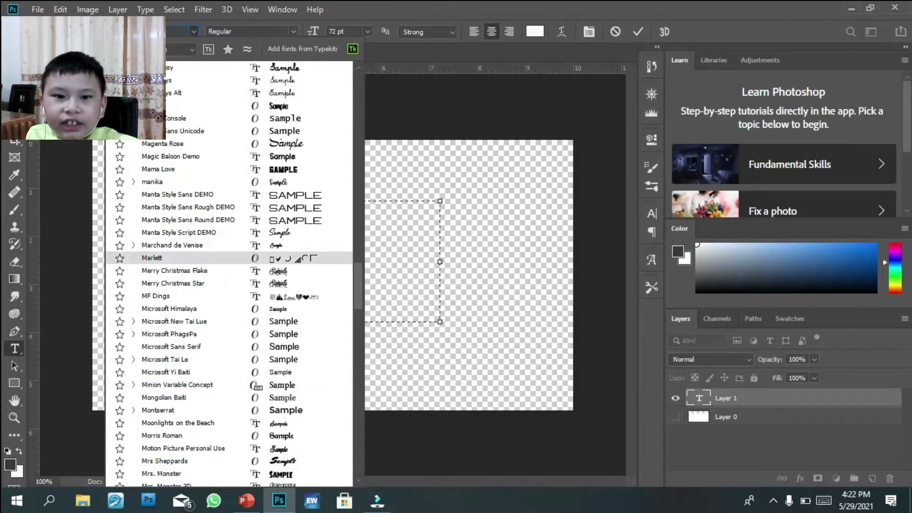
pyautogui.click(616, 31)
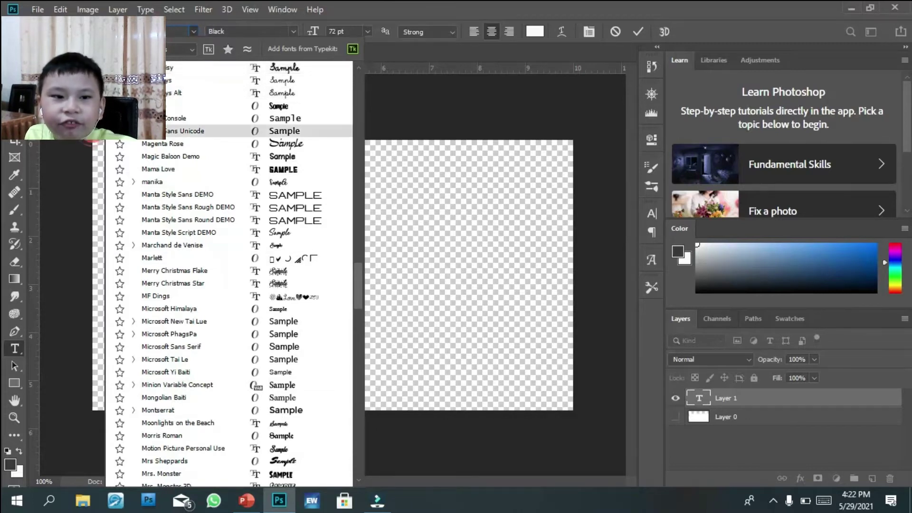
pyautogui.click(402, 282)
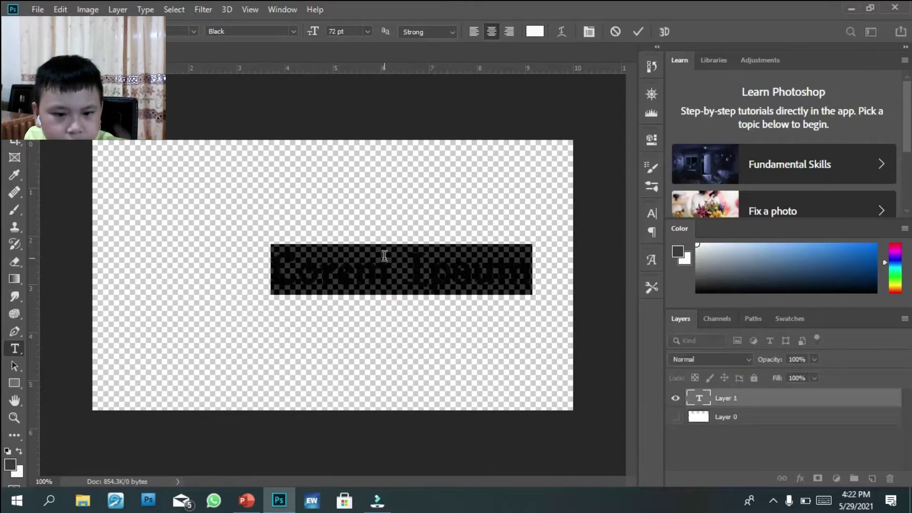
pyautogui.press('BackSpace')
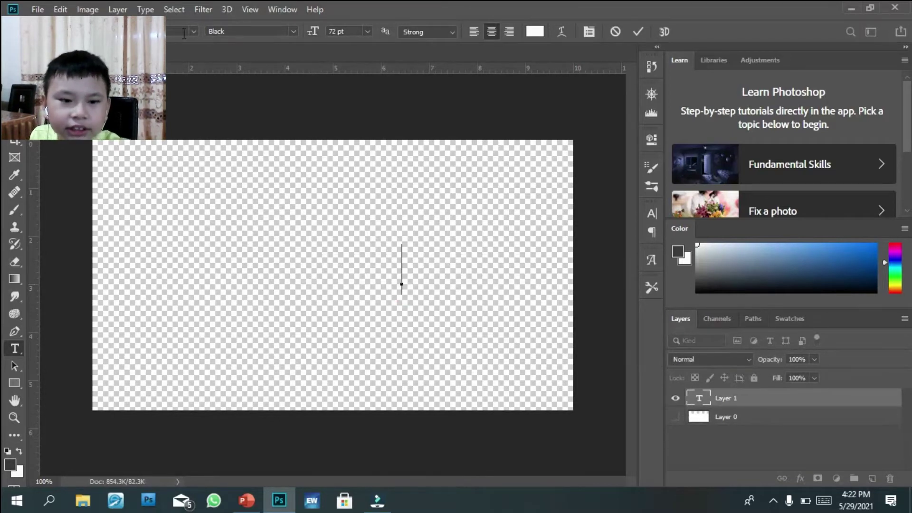
pyautogui.click(175, 31)
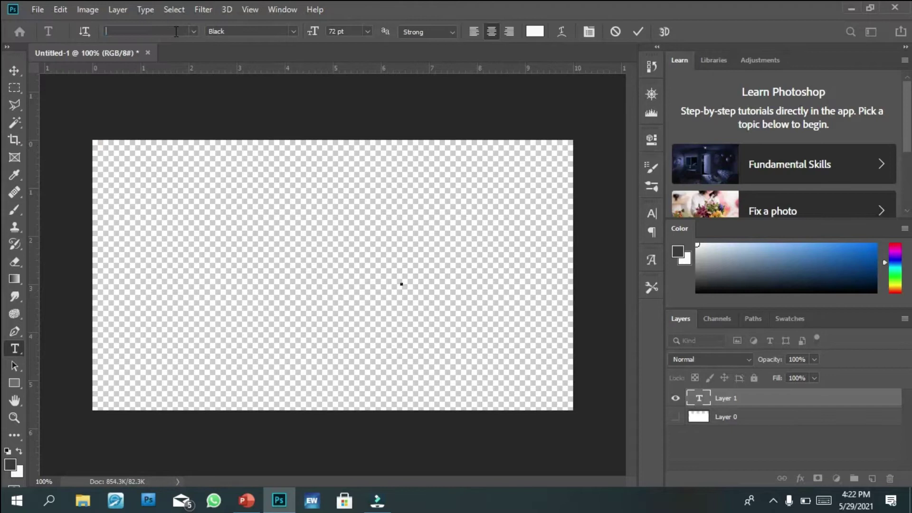
pyautogui.write('F')
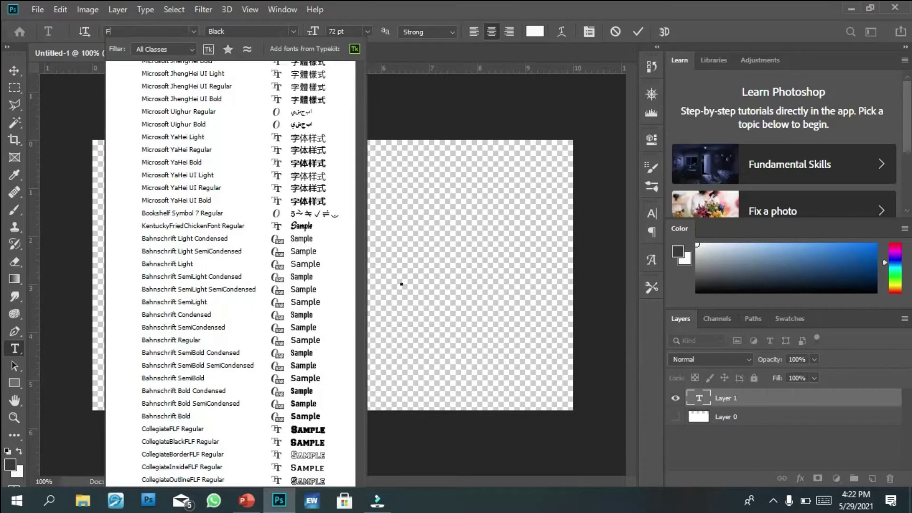
pyautogui.write('o')
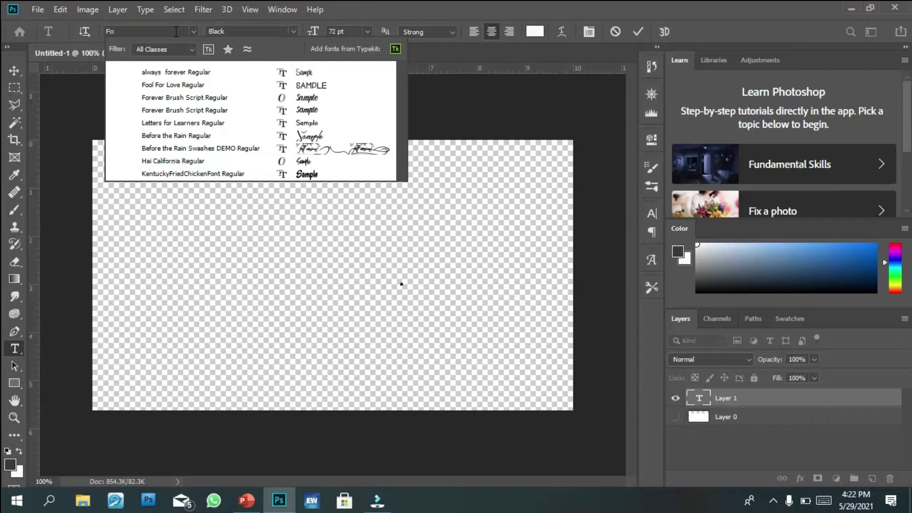
pyautogui.write('ol')
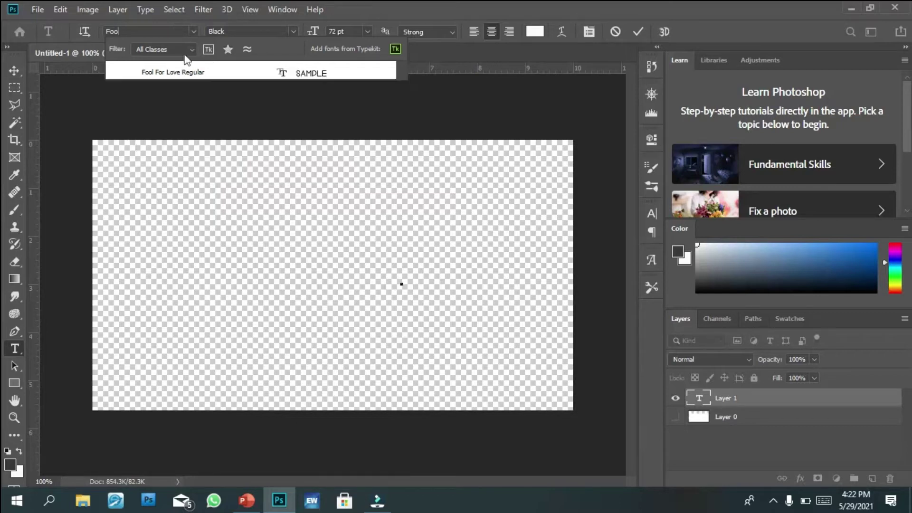
pyautogui.click(195, 73)
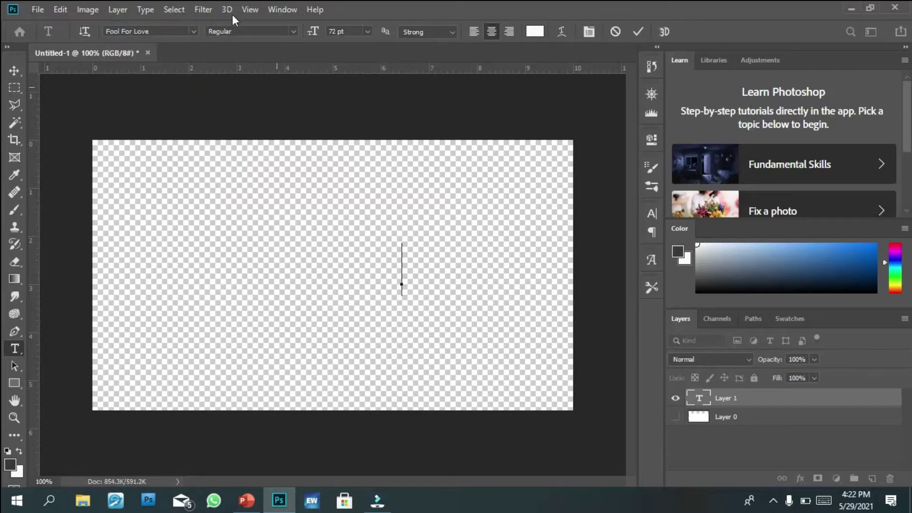
pyautogui.click(293, 32)
pyautogui.click(294, 32)
pyautogui.press('Escape')
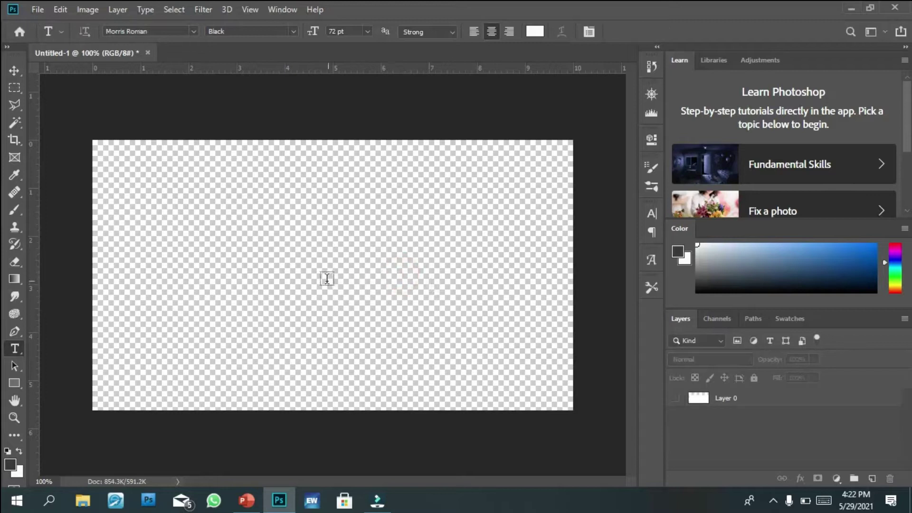
# - Place a Lorem Ipsum placeholder text line in the canvas's upper half and set its font to Before the Rain
pyautogui.click(274, 253)
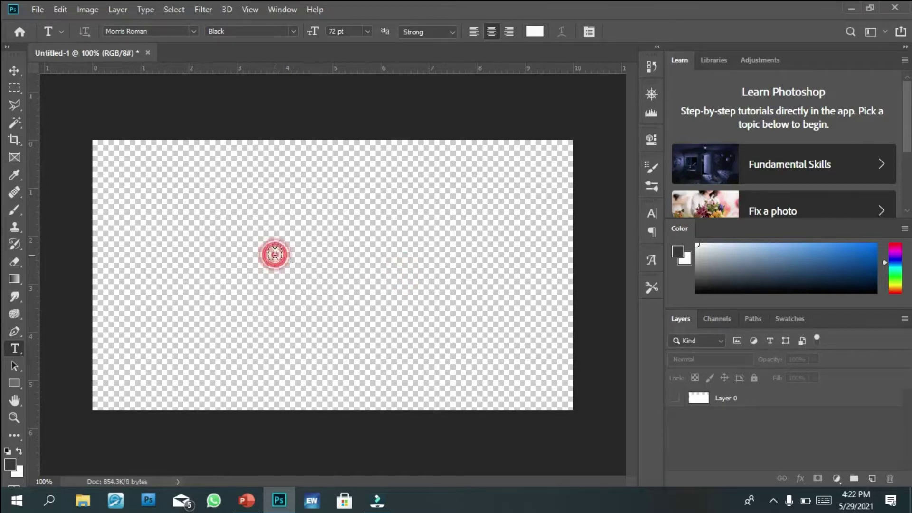
pyautogui.click(194, 31)
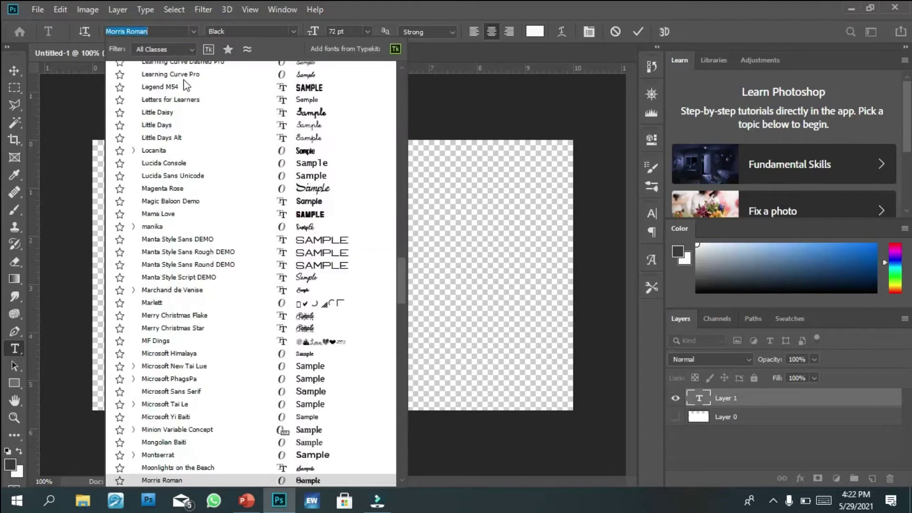
pyautogui.scroll(5, 193, 124)
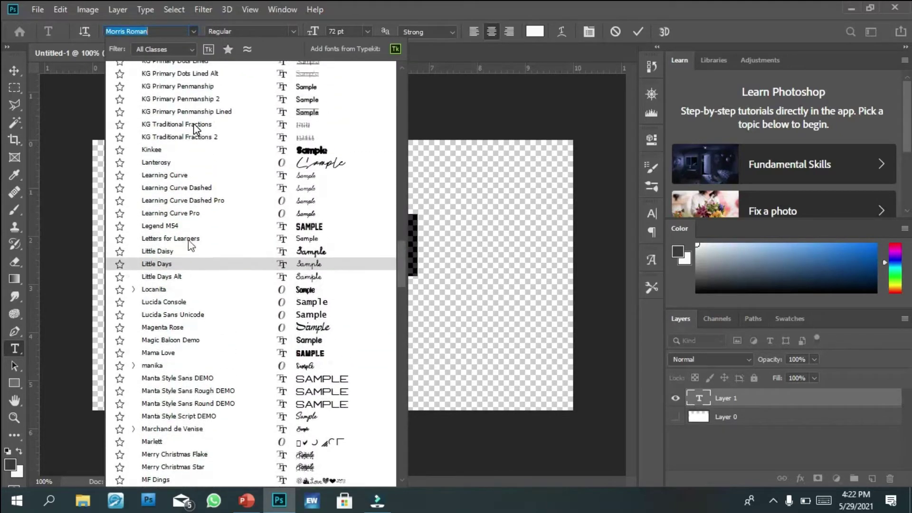
pyautogui.scroll(5, 190, 245)
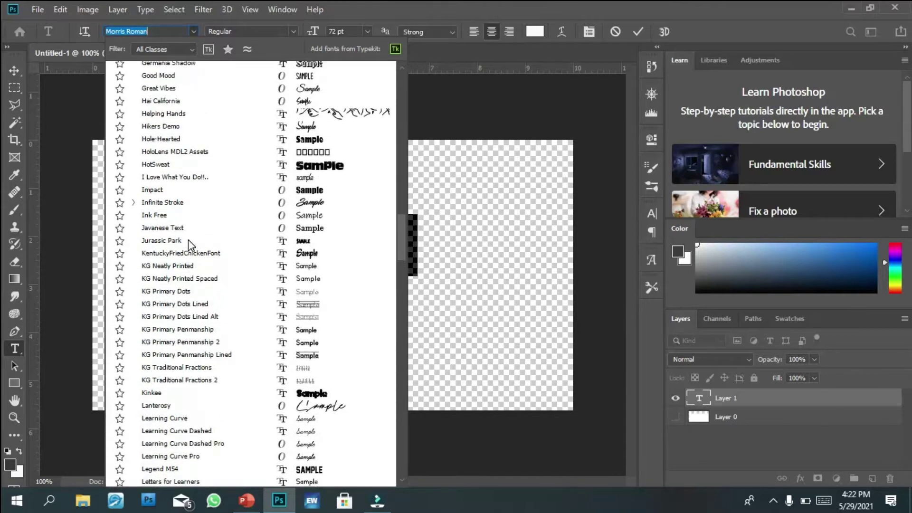
pyautogui.scroll(5, 402, 231)
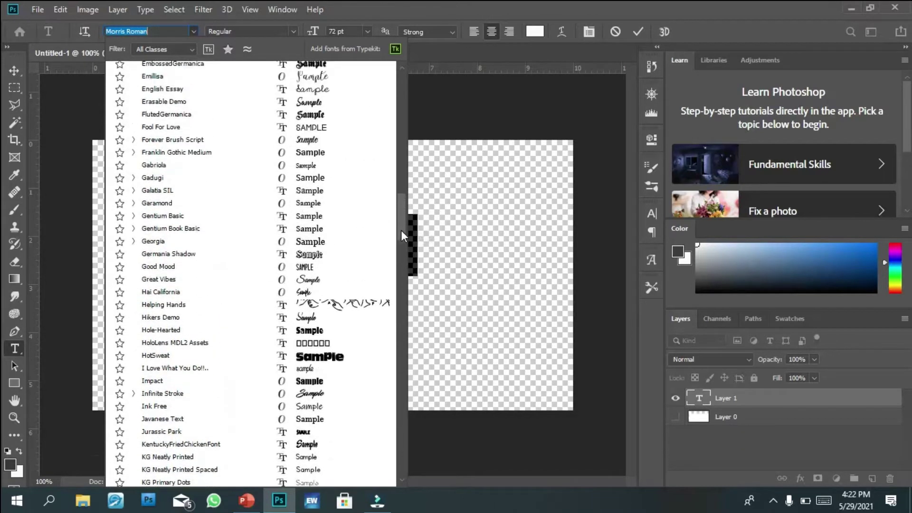
pyautogui.scroll(3, 401, 230)
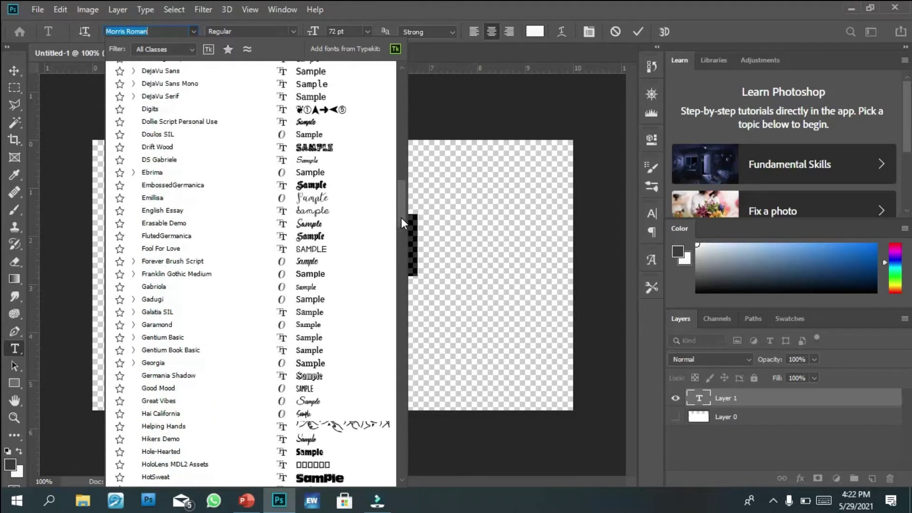
pyautogui.scroll(4, 395, 152)
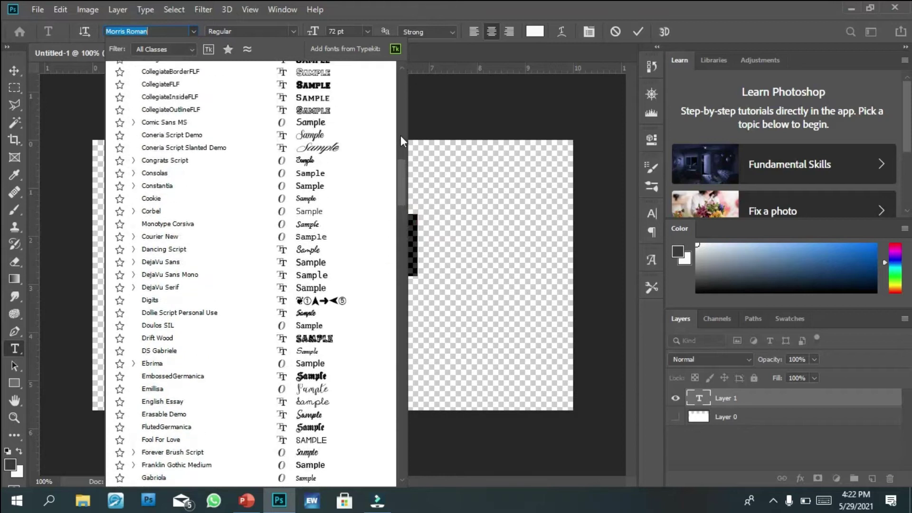
pyautogui.scroll(4, 404, 185)
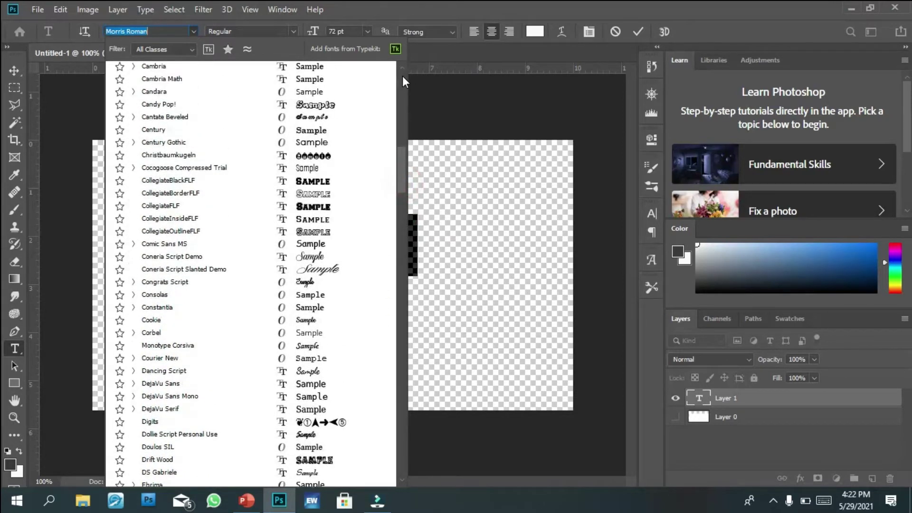
pyautogui.scroll(9, 403, 76)
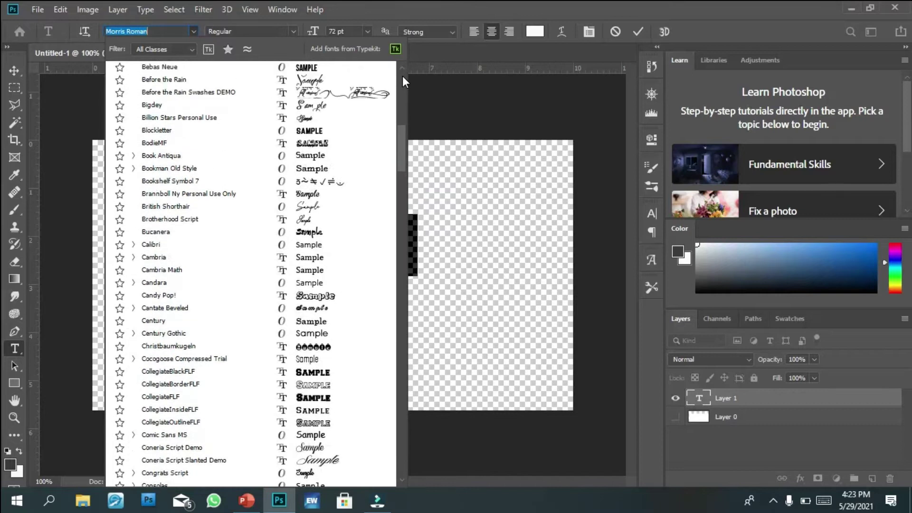
pyautogui.click(304, 201)
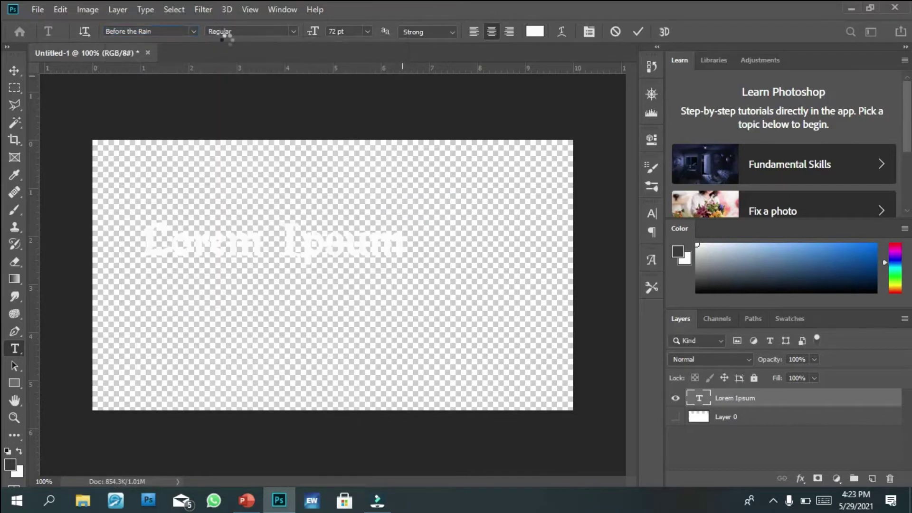
# - Add a second placeholder text layer in the Fool For Love font, then select the Lorem Ipsum layer
pyautogui.click(193, 32)
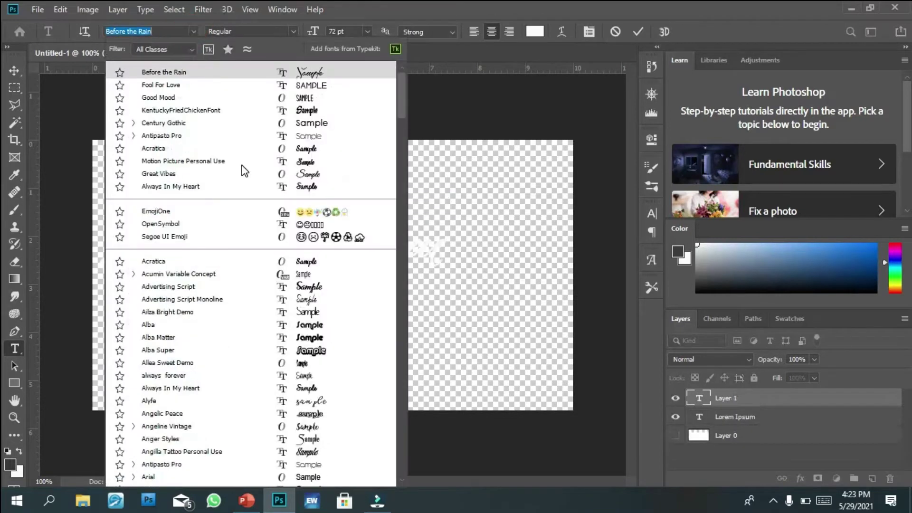
pyautogui.click(283, 82)
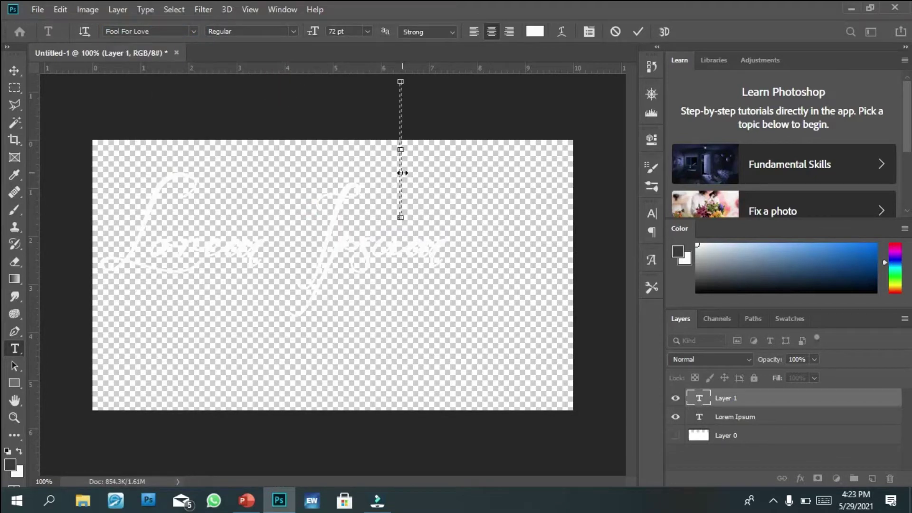
pyautogui.click(721, 427)
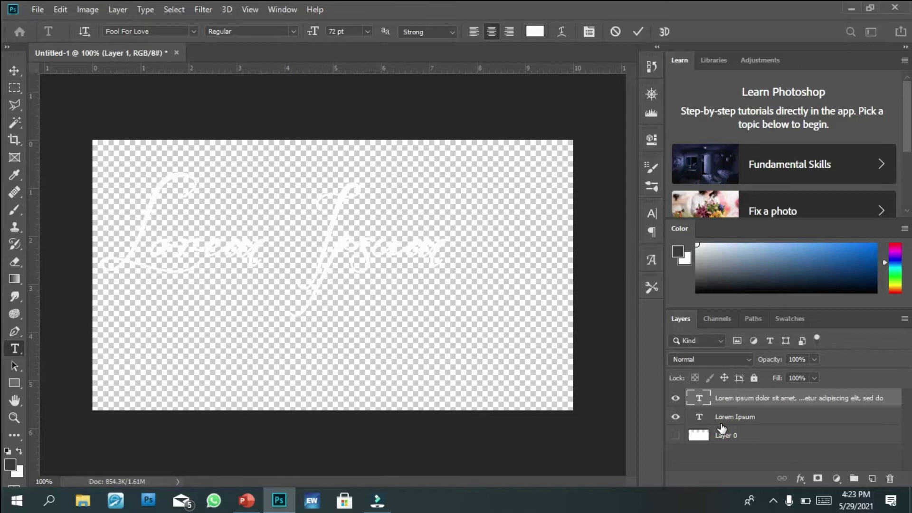
pyautogui.click(721, 425)
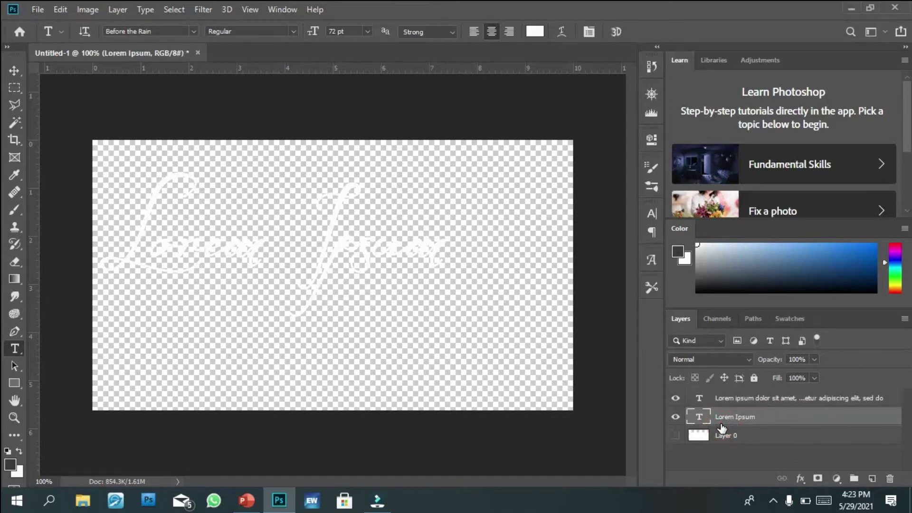
# - Delete both placeholder text layers, leaving only the hidden Layer 0
pyautogui.press('Delete')
pyautogui.click(710, 398)
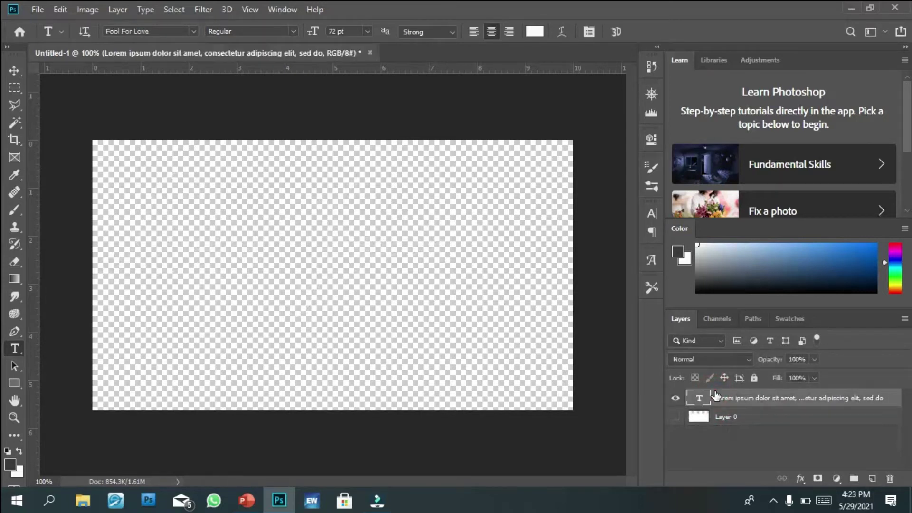
pyautogui.press('Delete')
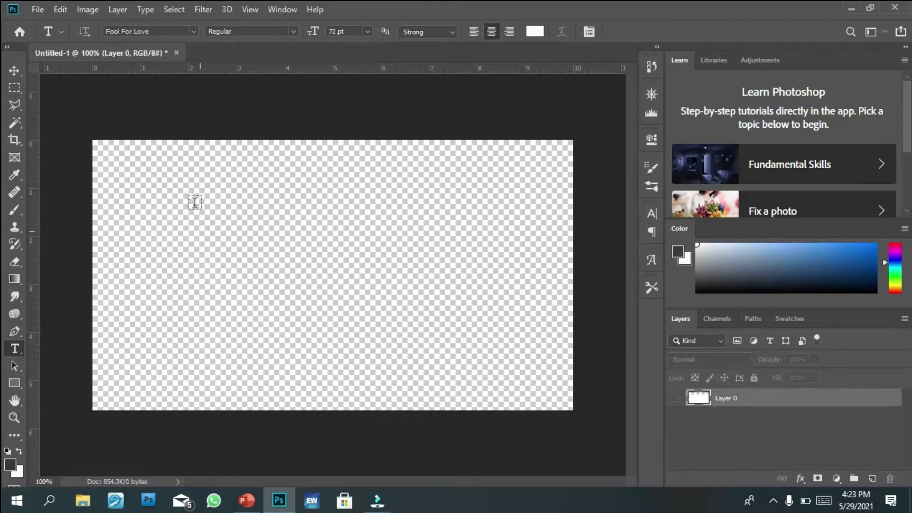
# - Add a new text layer reading NAME near the canvas centre in place of the placeholder text
pyautogui.click(312, 272)
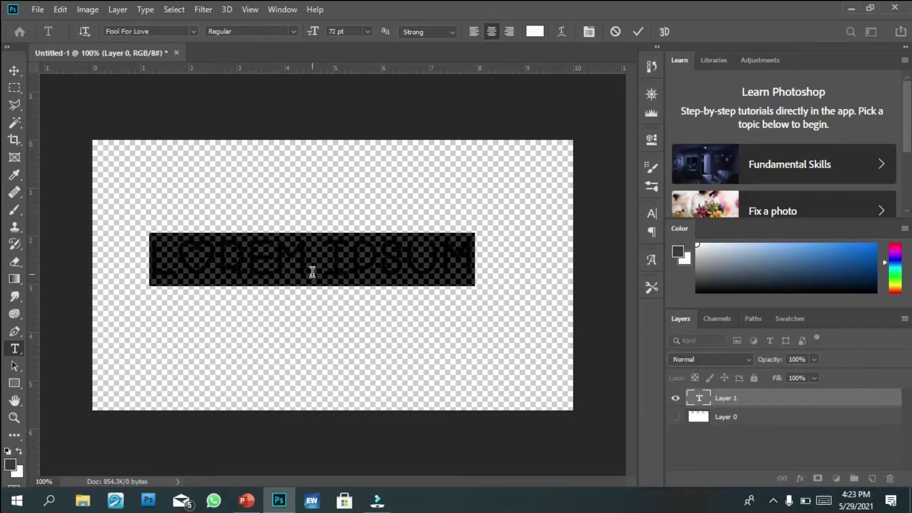
pyautogui.press('Delete')
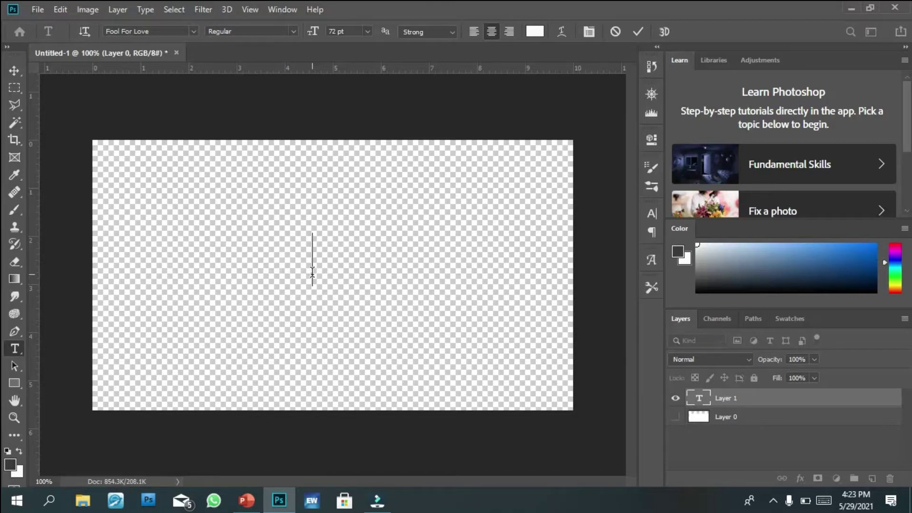
pyautogui.write('M')
pyautogui.write('A')
pyautogui.write('ME')
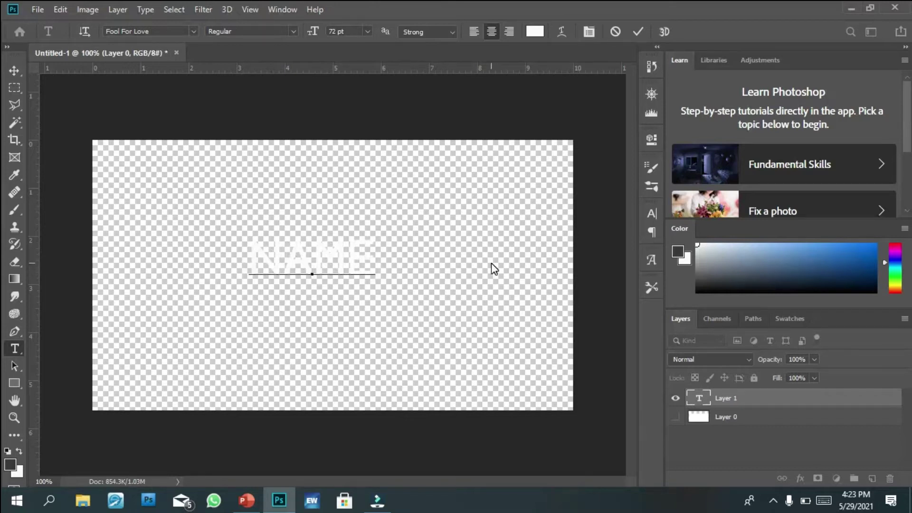
# - Select the NAME text and try red shades in its text colour picker, arriving at e62727
pyautogui.moveTo(241, 257); pyautogui.dragTo(376, 273)
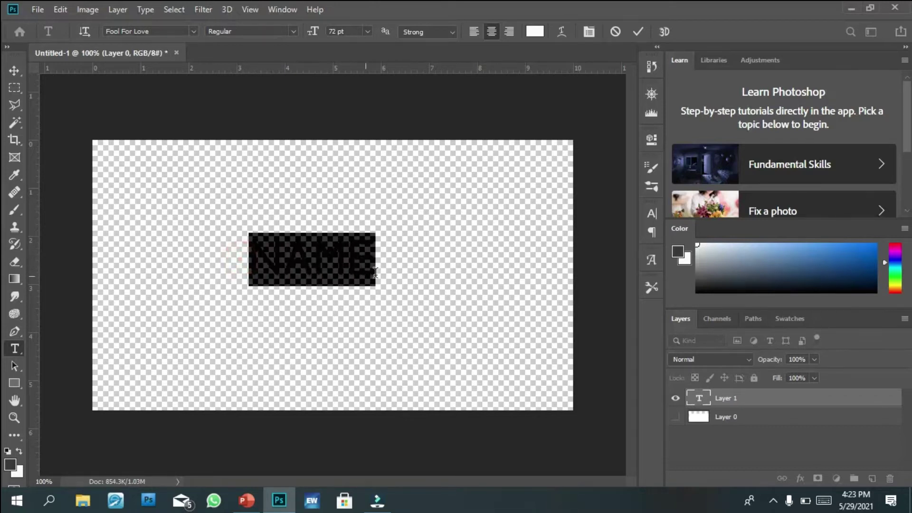
pyautogui.click(522, 28)
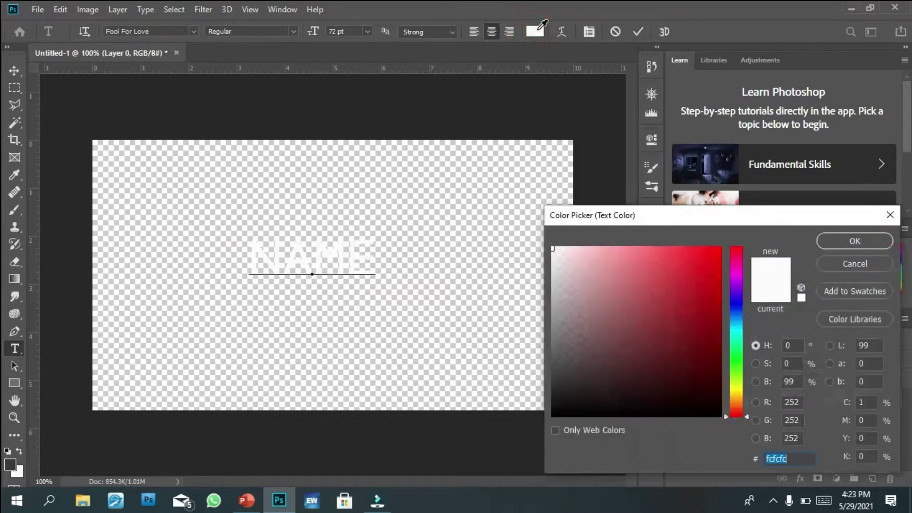
pyautogui.moveTo(715, 283); pyautogui.dragTo(739, 241)
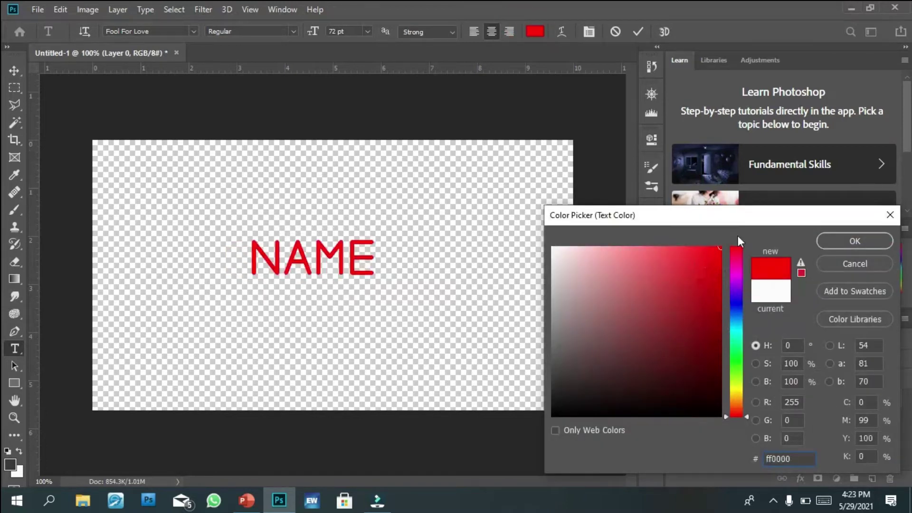
pyautogui.click(665, 316)
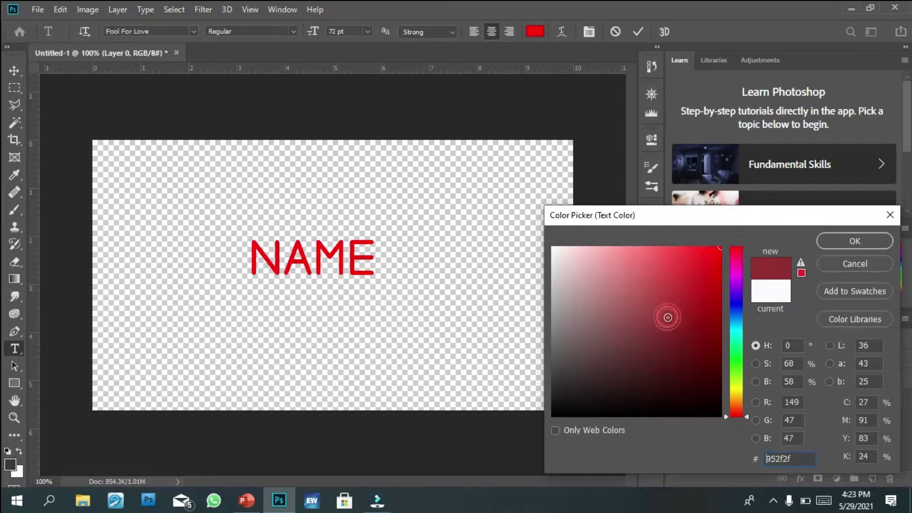
pyautogui.click(680, 280)
pyautogui.moveTo(680, 280); pyautogui.dragTo(693, 263)
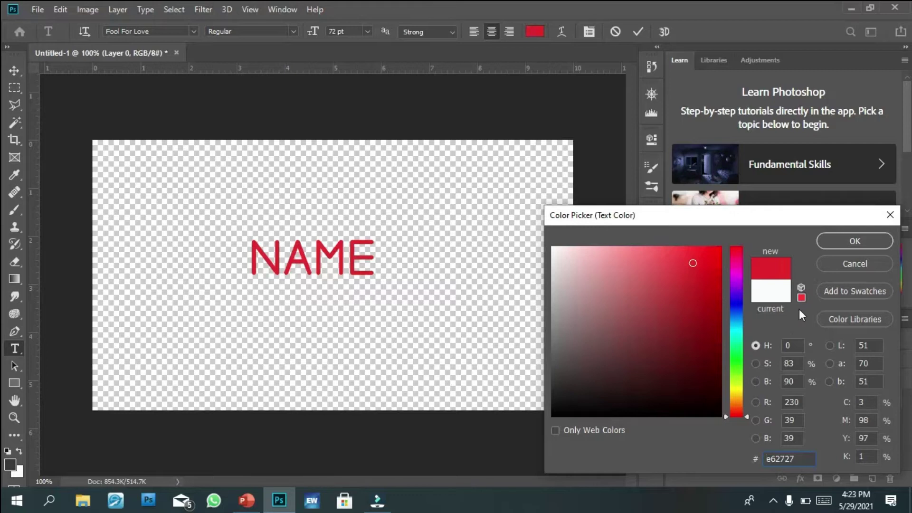
# - Try purple 5931b5 as the NAME text colour and restore the original colour fcfcfc
pyautogui.moveTo(747, 414); pyautogui.dragTo(737, 295)
pyautogui.moveTo(692, 265); pyautogui.dragTo(676, 296)
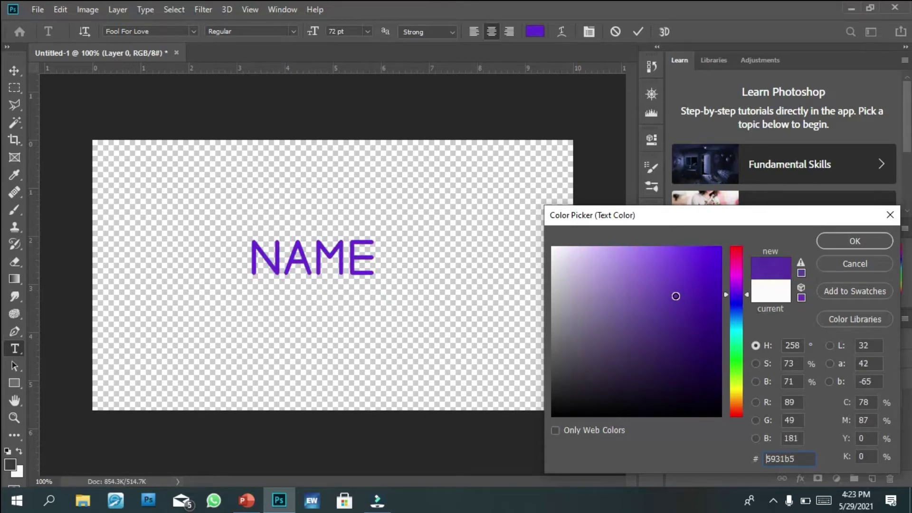
pyautogui.click(779, 285)
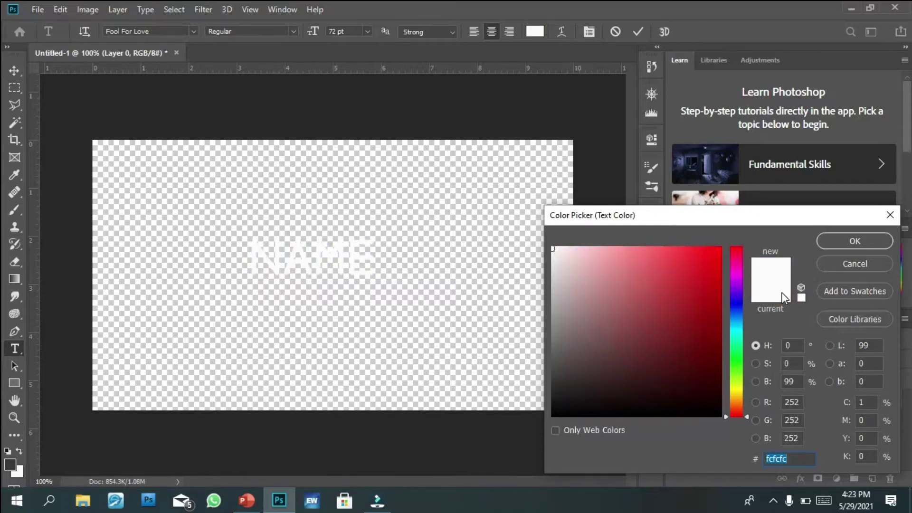
# - Try darker reds for the NAME text, ending on a30f0f, and cancel saving that colour as a swatch
pyautogui.click(693, 293)
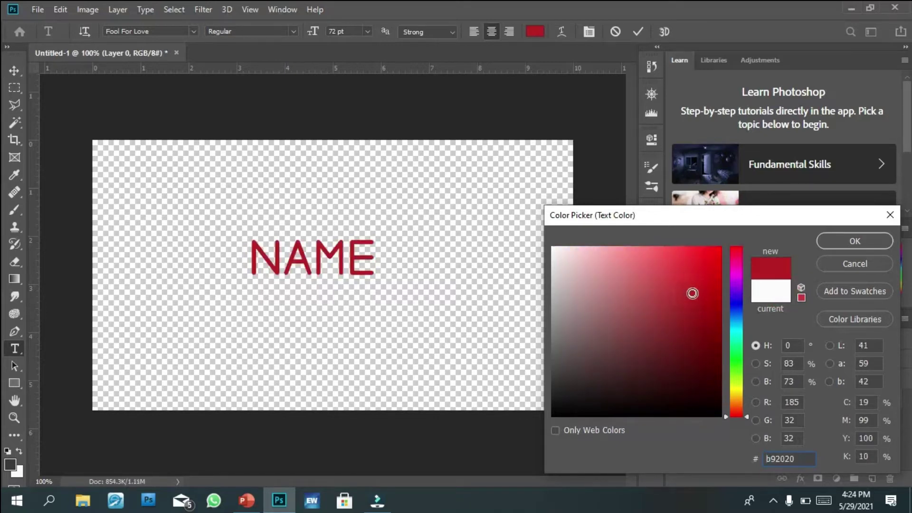
pyautogui.click(802, 295)
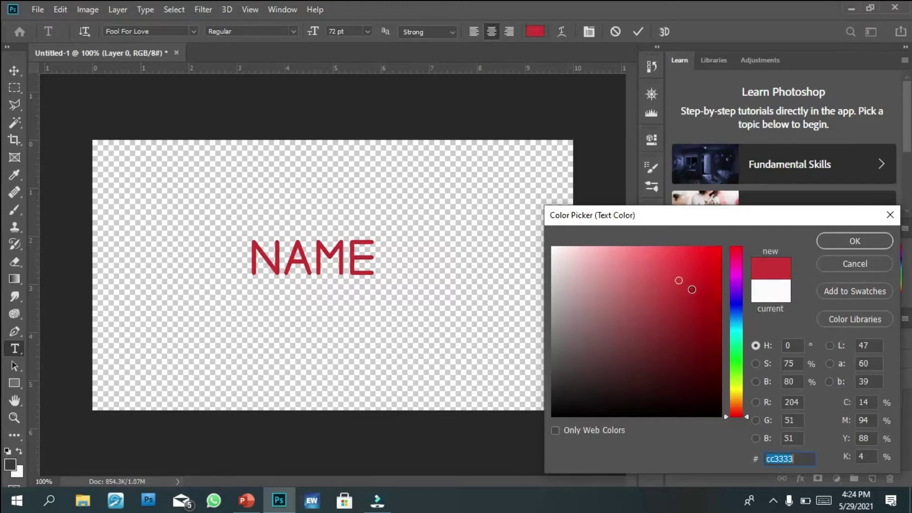
pyautogui.click(707, 308)
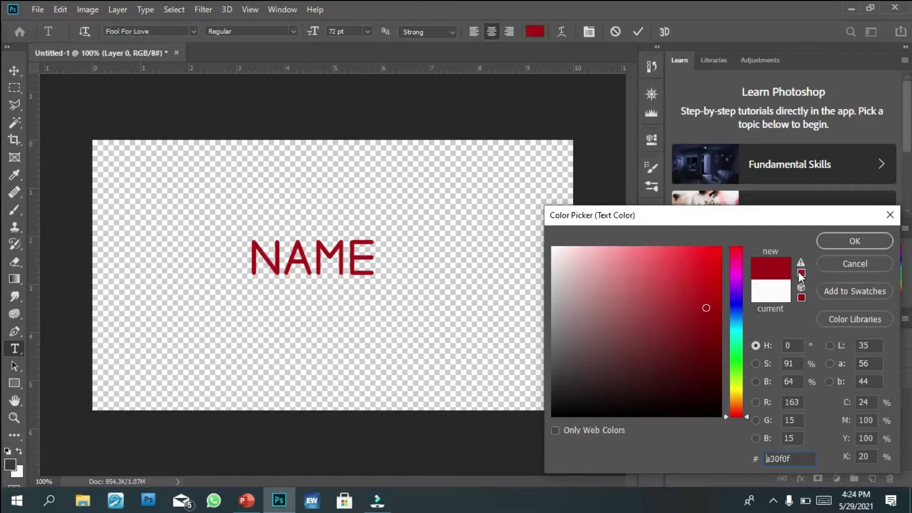
pyautogui.click(874, 290)
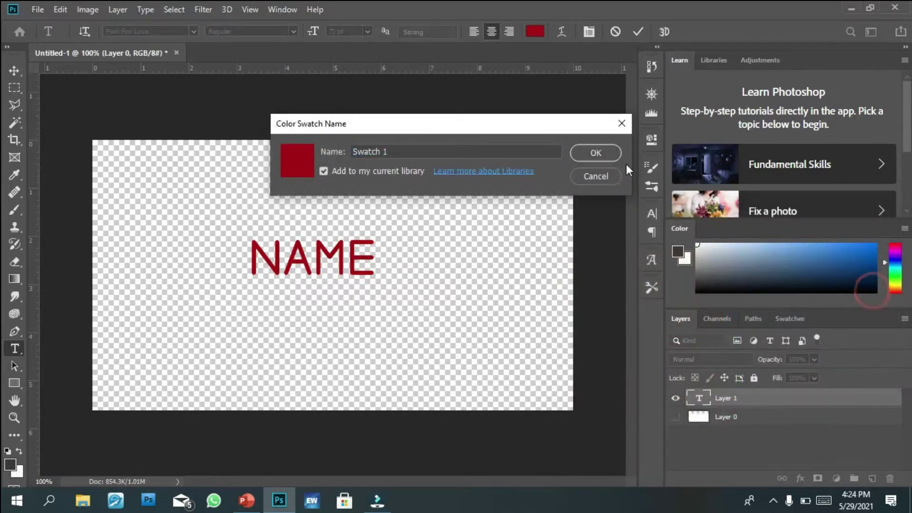
pyautogui.click(606, 181)
# - Set the NAME text colour to red e71d1d and commit the text layer
pyautogui.moveTo(686, 282); pyautogui.dragTo(700, 263)
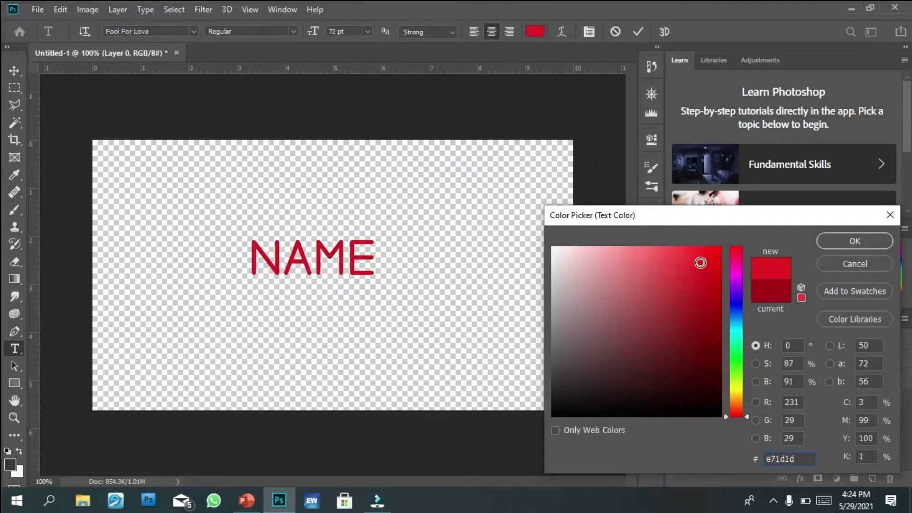
pyautogui.click(868, 244)
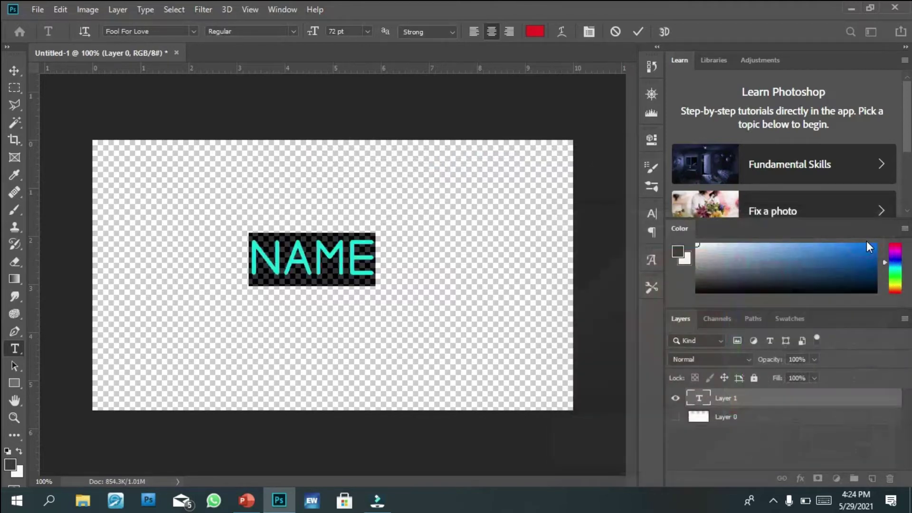
pyautogui.click(547, 267)
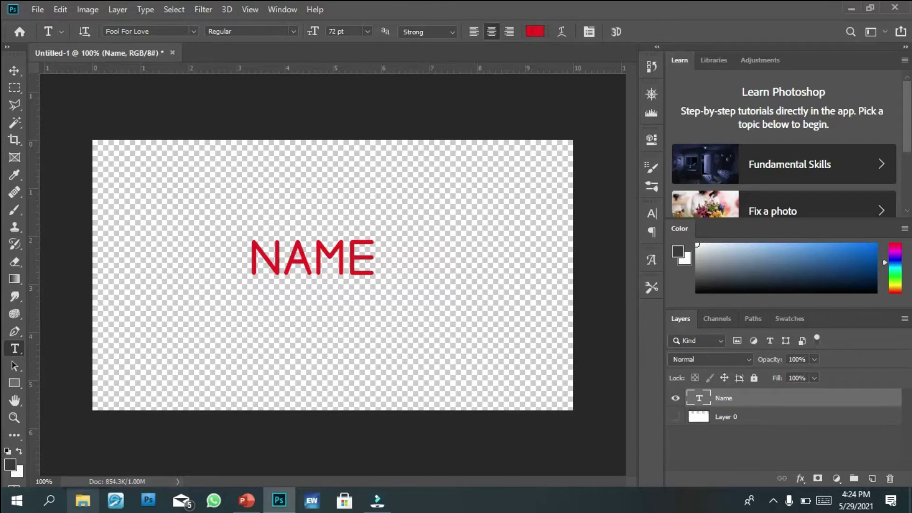
# - Switch to File Explorer and open the neon-crown-graffiti image from the Videos folder as a separate Photoshop document
pyautogui.click(81, 501)
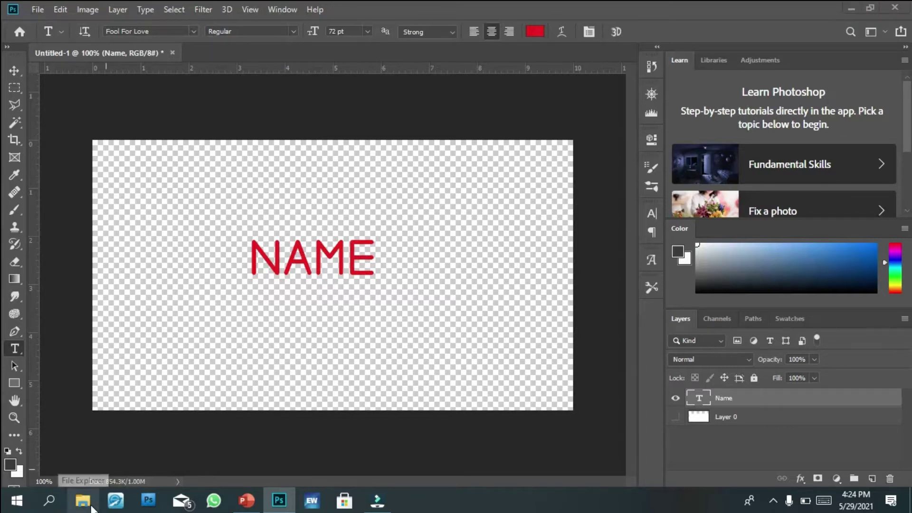
pyautogui.click(91, 507)
pyautogui.click(92, 507)
pyautogui.click(90, 506)
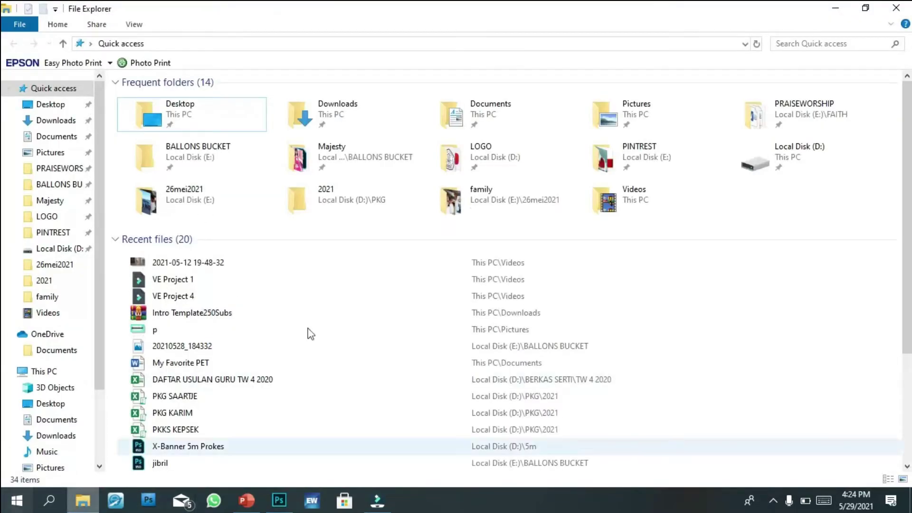
pyautogui.doubleClick(668, 195)
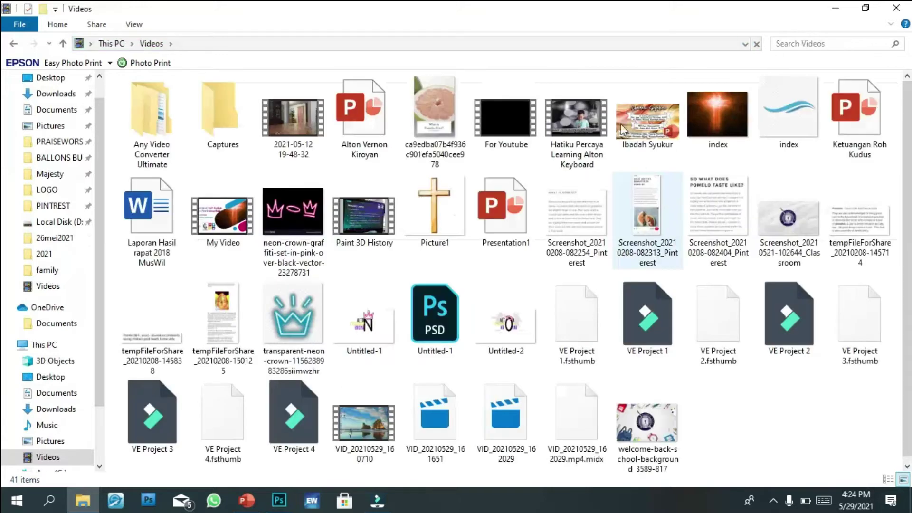
pyautogui.moveTo(294, 201); pyautogui.dragTo(225, 52)
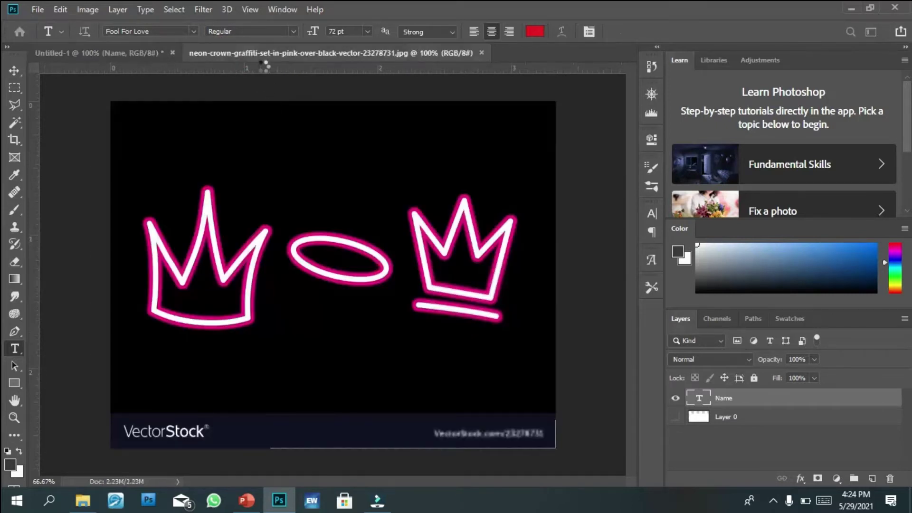
pyautogui.click(36, 175)
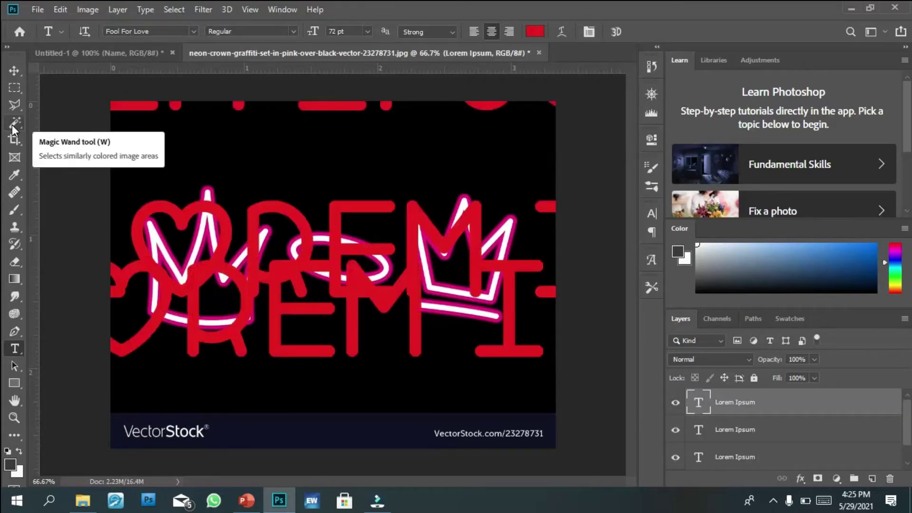
pyautogui.hotkey('ctrl', 'z')
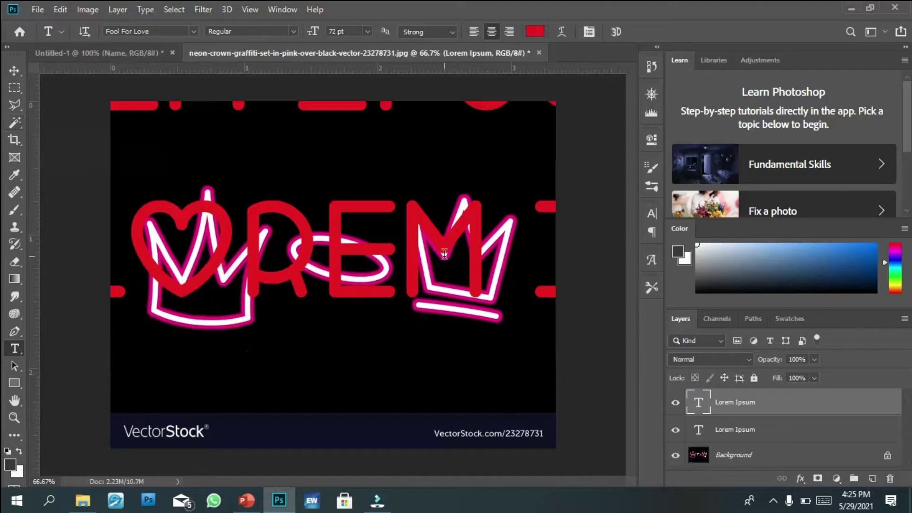
pyautogui.hotkey('ctrl', 'z')
pyautogui.hotkey('ctrl', 'z')
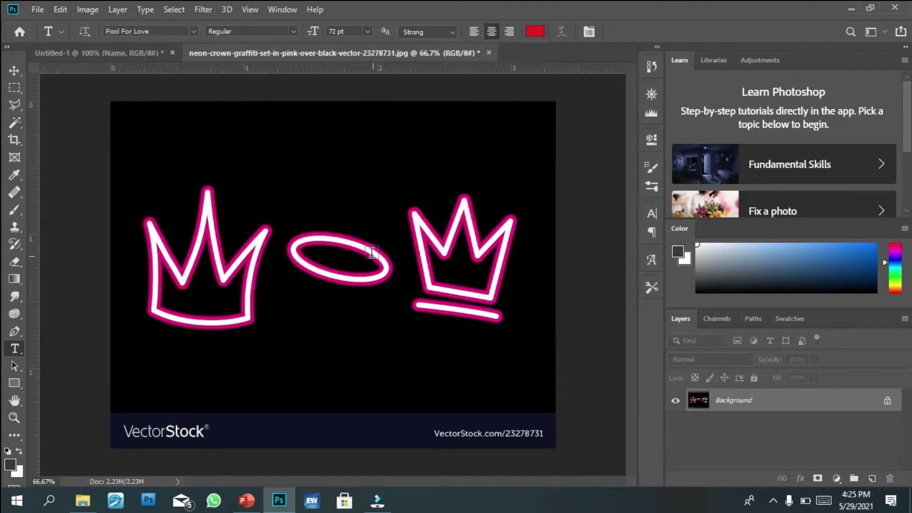
# - Select the black background around the neon crowns with the Magic Wand and invert the selection
pyautogui.click(13, 125)
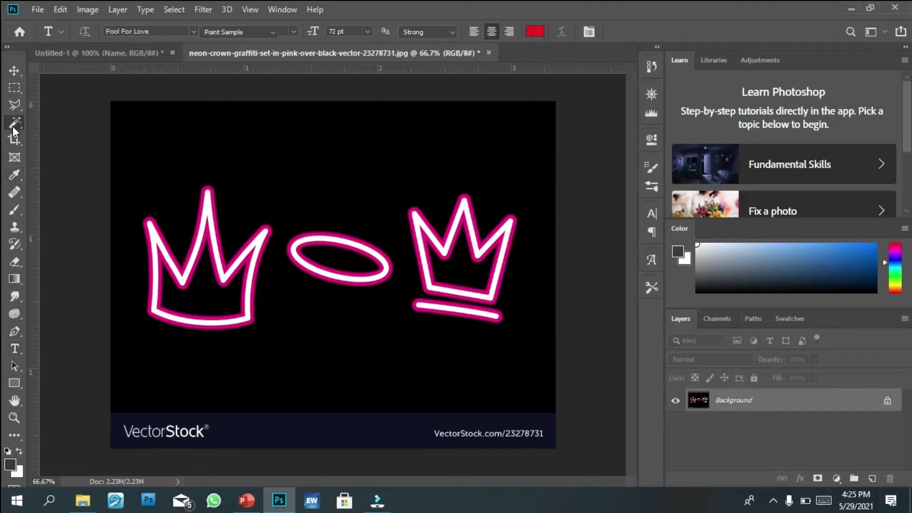
pyautogui.click(279, 196)
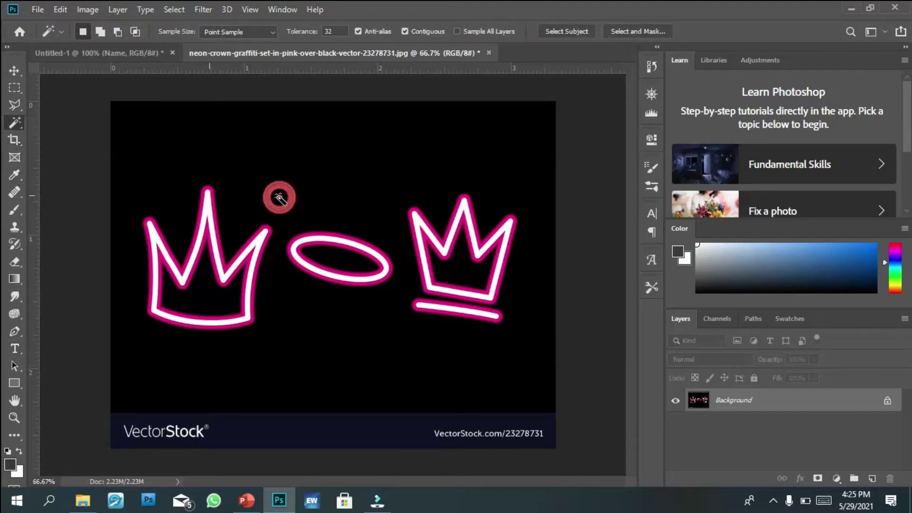
pyautogui.rightClick(295, 254)
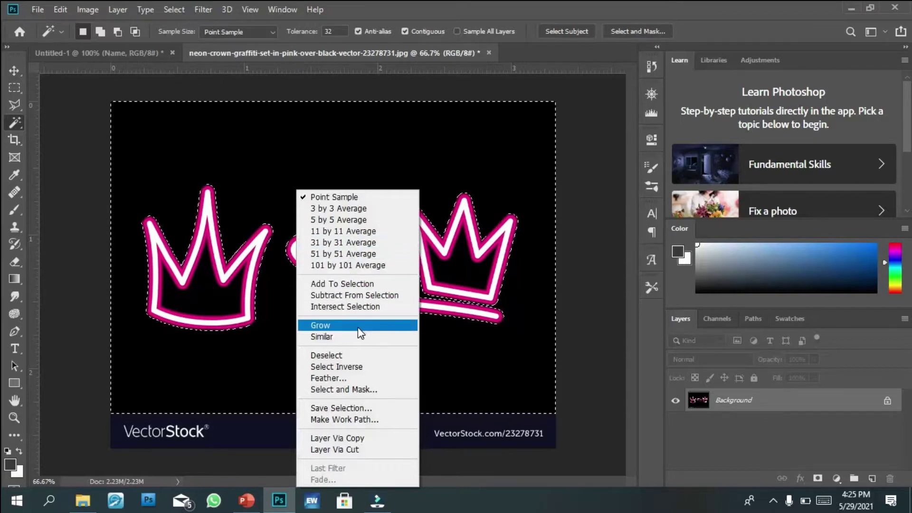
pyautogui.click(340, 366)
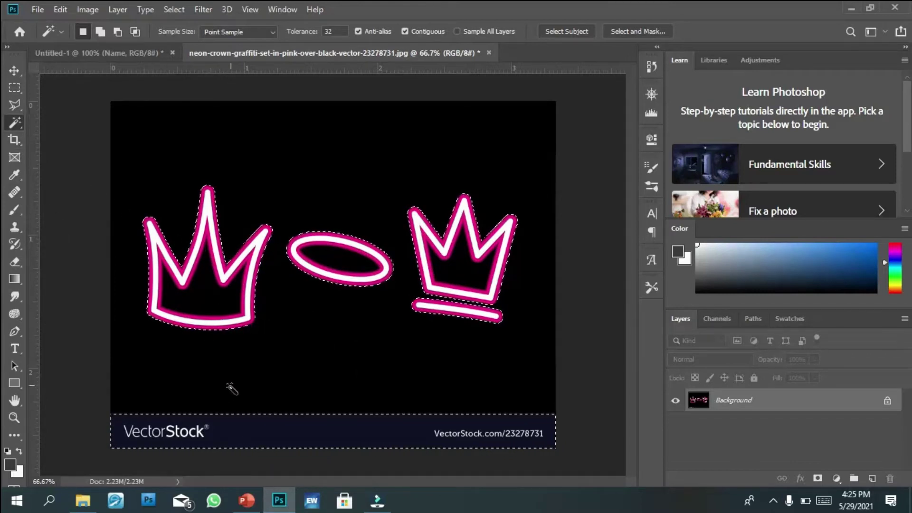
# - Try to add the black interiors of both crowns and the ellipse to the selection with the Magic Wand
pyautogui.press('shift')
pyautogui.keyDown('shift'); pyautogui.click(191, 299); pyautogui.keyUp('shift')
pyautogui.keyDown('shift'); pyautogui.click(200, 281); pyautogui.keyUp('shift')
pyautogui.keyDown('shift'); pyautogui.click(200, 282); pyautogui.keyUp('shift')
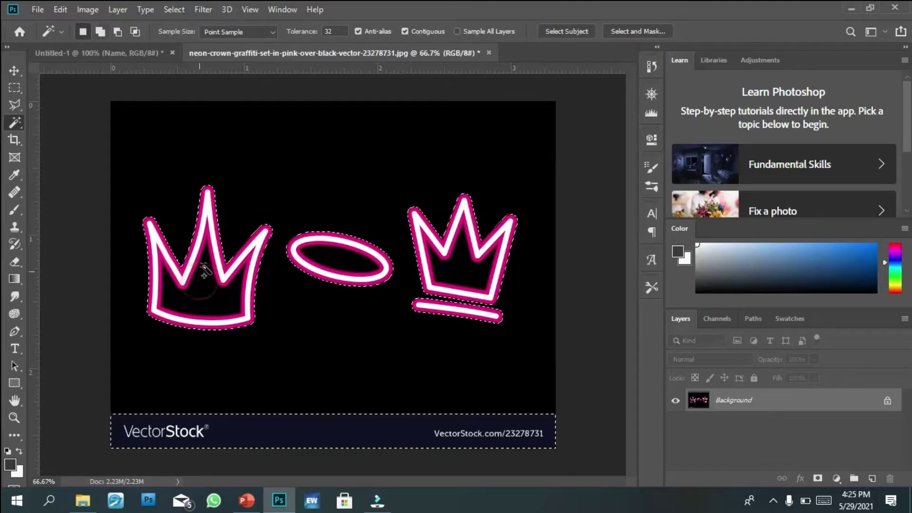
pyautogui.keyDown('shift'); pyautogui.click(193, 275); pyautogui.keyUp('shift')
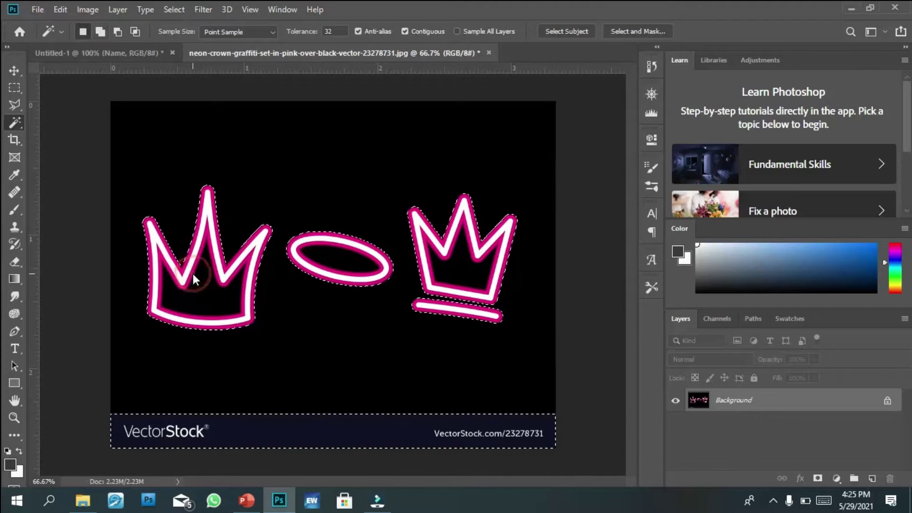
pyautogui.keyDown('shift'); pyautogui.click(206, 271); pyautogui.keyUp('shift')
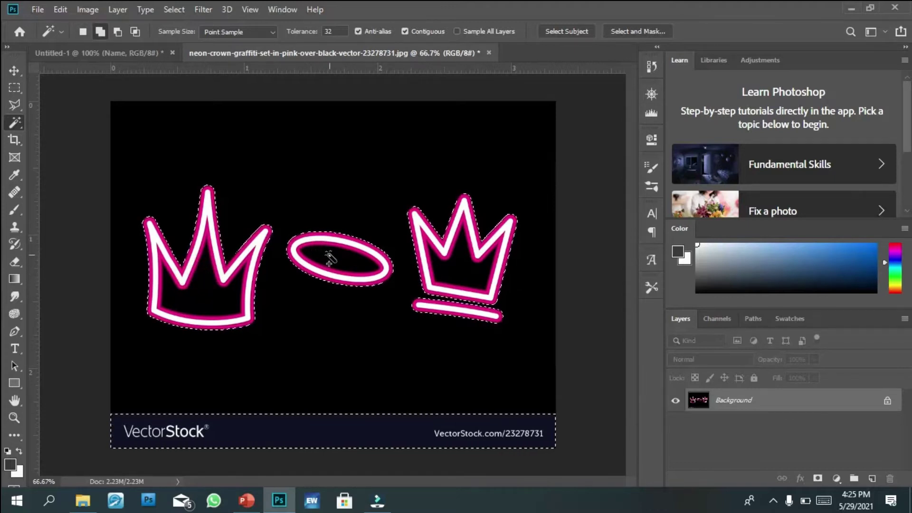
pyautogui.keyDown('shift'); pyautogui.click(329, 257); pyautogui.keyUp('shift')
pyautogui.keyDown('shift'); pyautogui.click(469, 271); pyautogui.keyUp('shift')
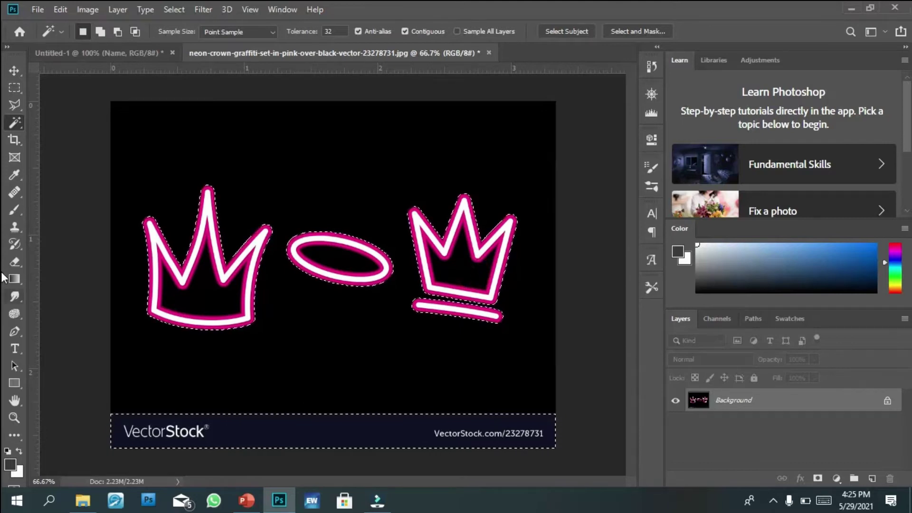
# - Cut the selected neon crown artwork out of the background onto its own new layer with Layer Via Cut
pyautogui.rightClick(213, 254)
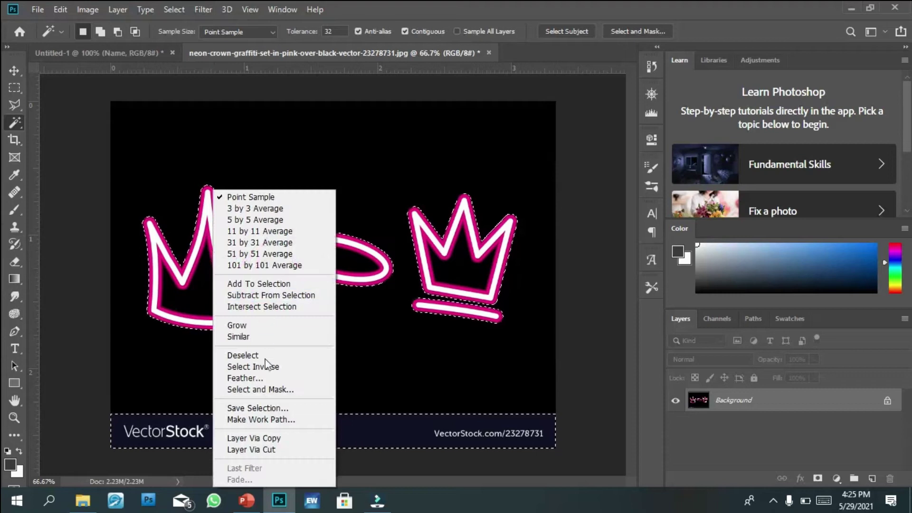
pyautogui.click(261, 450)
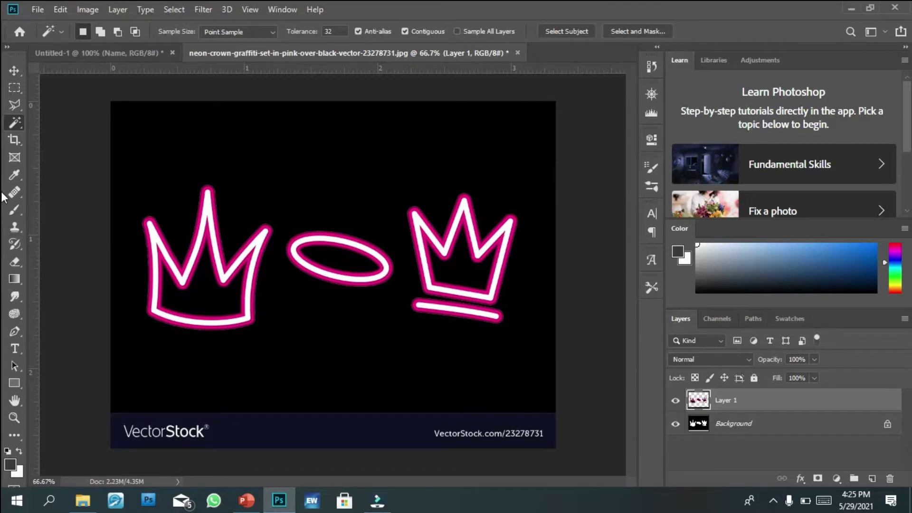
# - Erase a first patch of black beside the left crown's right tip on the Background layer with the Background Eraser
pyautogui.click(747, 426)
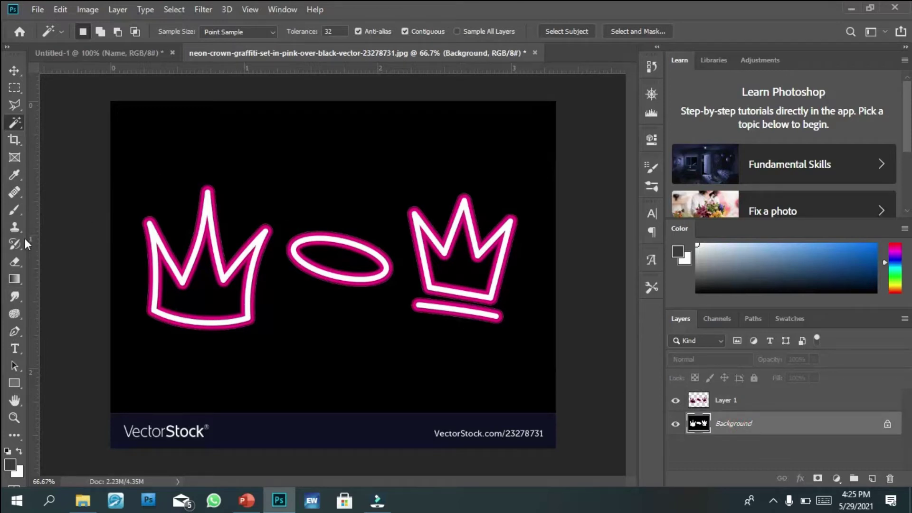
pyautogui.click(11, 261)
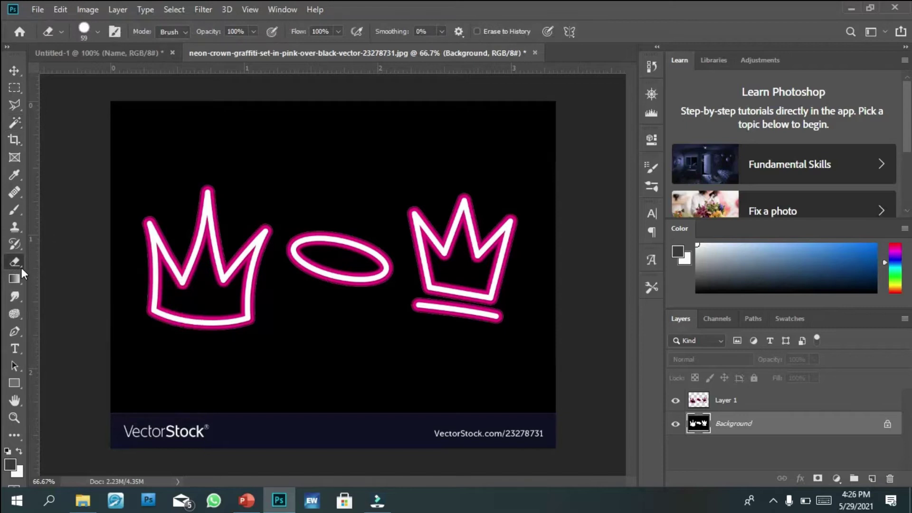
pyautogui.rightClick(19, 262)
pyautogui.click(54, 274)
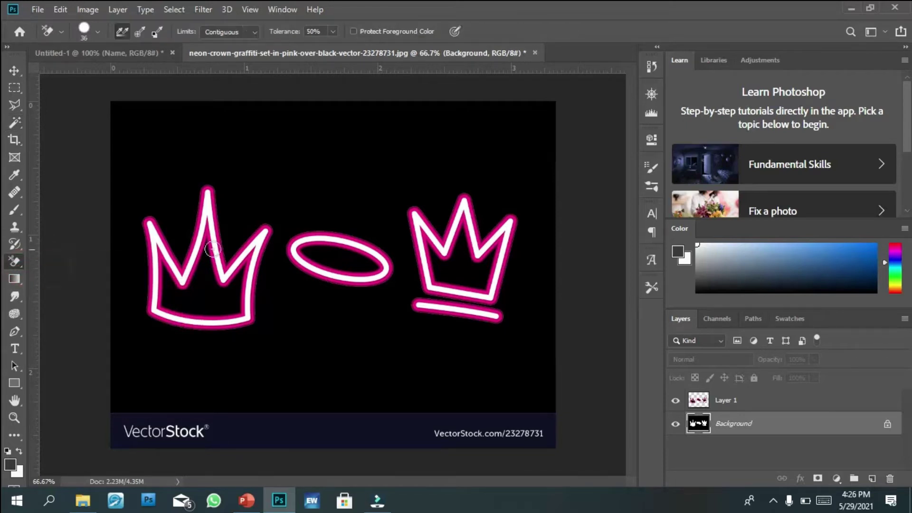
pyautogui.moveTo(290, 204); pyautogui.dragTo(255, 227)
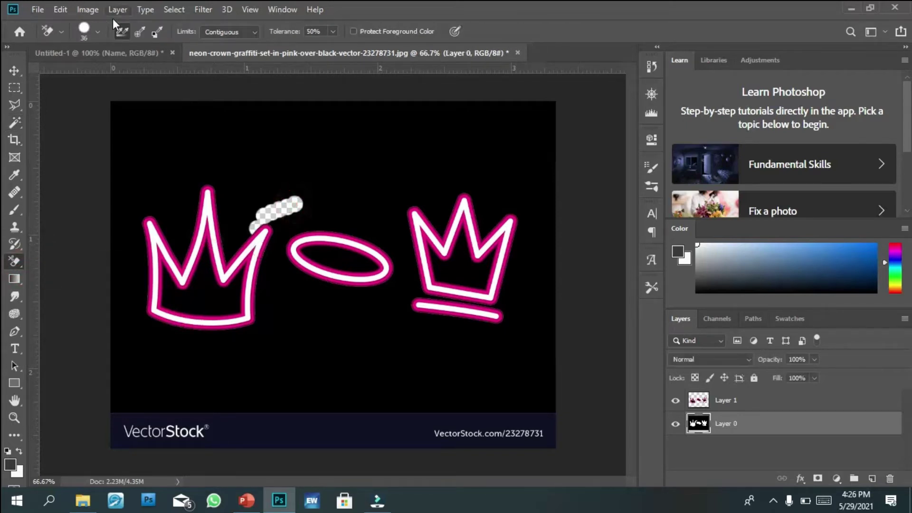
# - Set the Background Eraser size to 106 px and erase the black around the ellipse between the two crowns
pyautogui.click(99, 31)
pyautogui.click(89, 64)
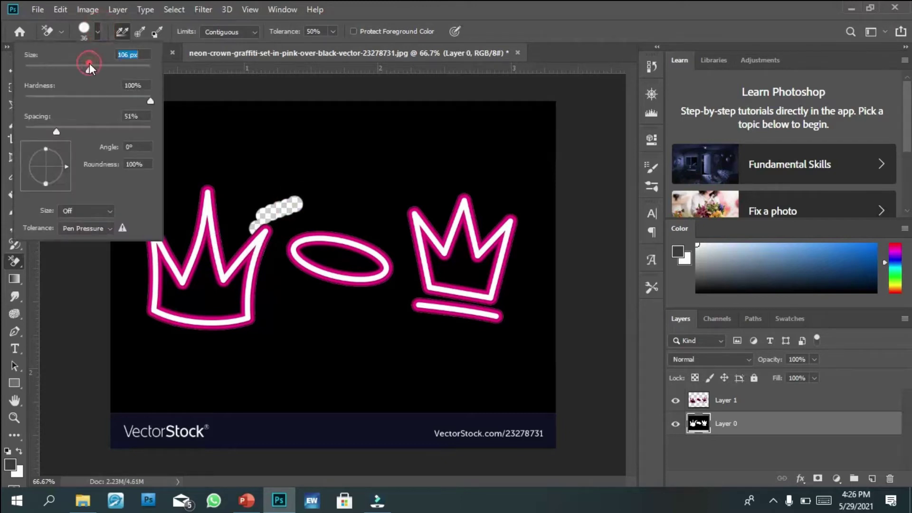
pyautogui.click(264, 199)
pyautogui.moveTo(264, 198)
pyautogui.mouseDown()
pyautogui.moveTo(220, 341)
pyautogui.moveTo(316, 209)
pyautogui.mouseUp()
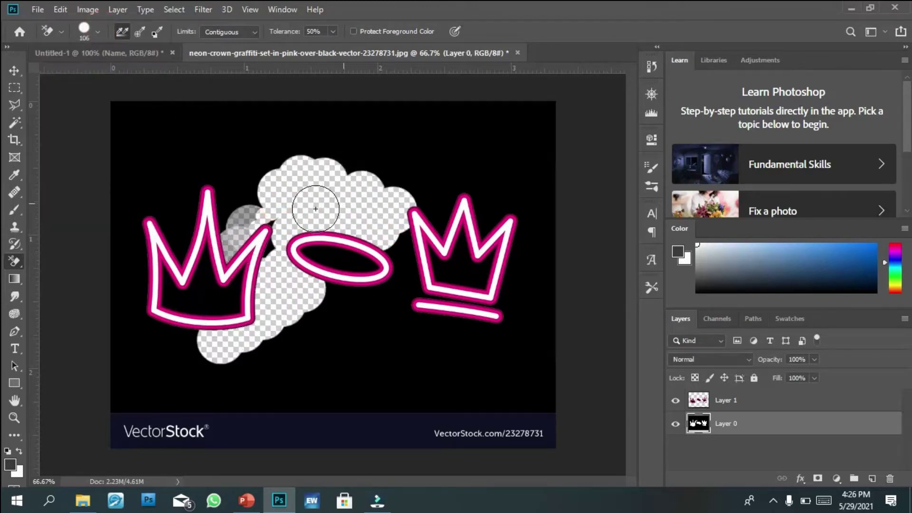
# - Enlarge the eraser to 192 px and erase the black above and beside the left crown, including the canvas's upper-left corner
pyautogui.click(97, 31)
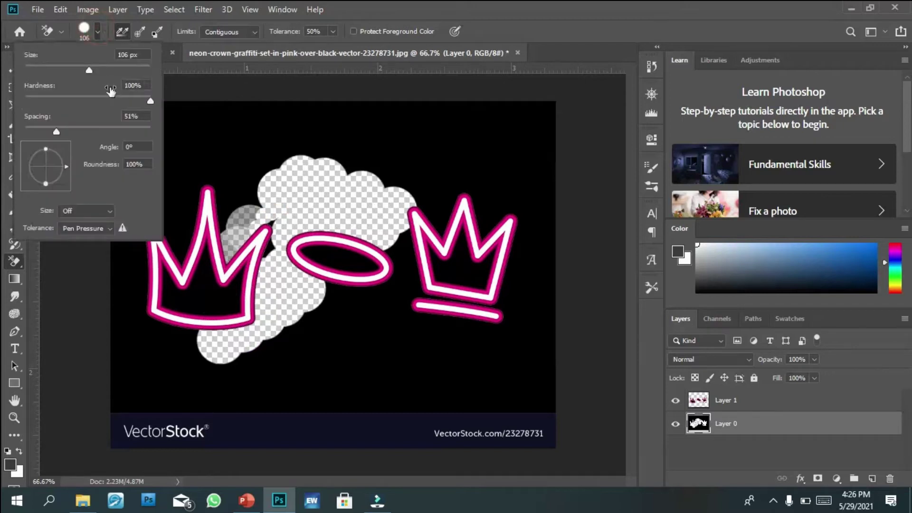
pyautogui.click(276, 195)
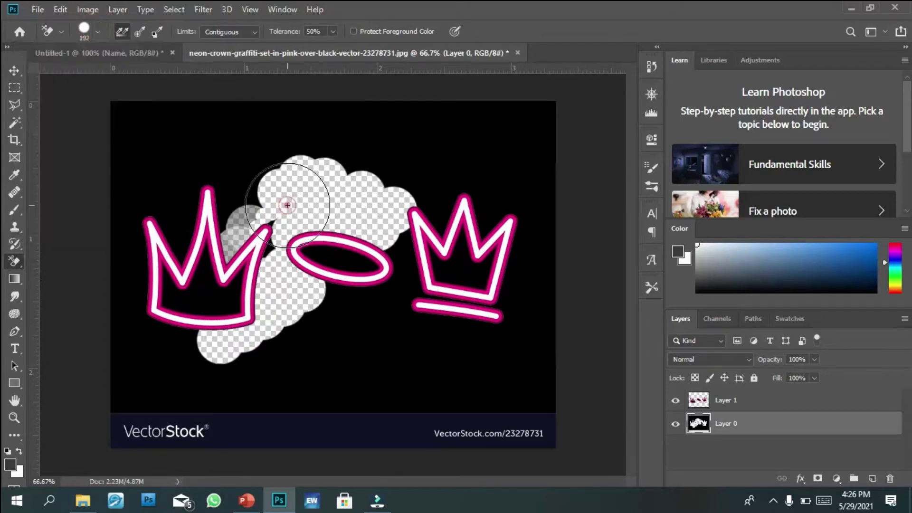
pyautogui.click(185, 157)
pyautogui.click(188, 226)
pyautogui.click(221, 245)
pyautogui.click(131, 220)
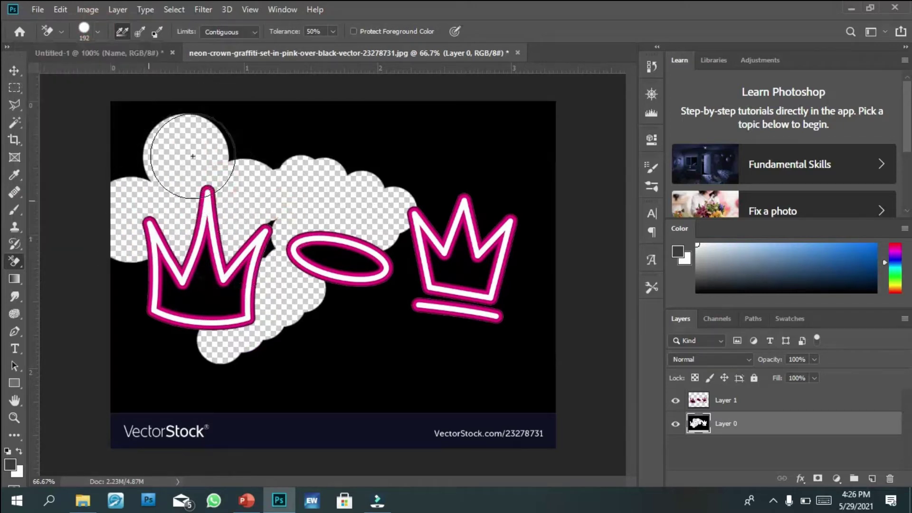
pyautogui.click(120, 137)
pyautogui.moveTo(119, 132)
pyautogui.mouseDown()
pyautogui.moveTo(128, 197)
pyautogui.moveTo(137, 174)
pyautogui.moveTo(149, 181)
pyautogui.moveTo(115, 177)
pyautogui.moveTo(118, 191)
pyautogui.moveTo(107, 174)
pyautogui.mouseUp()
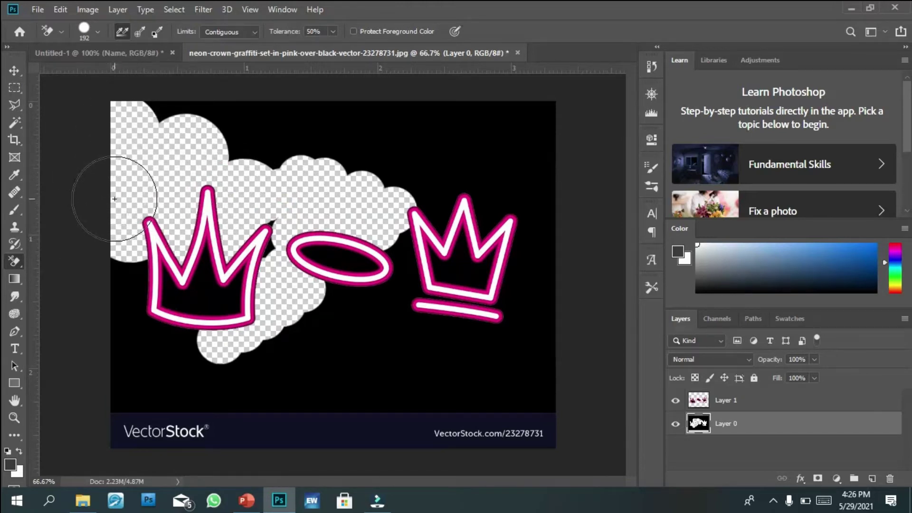
# - Set the Background Eraser size to 5000 px and erase the remaining black from the whole background layer
pyautogui.click(100, 33)
pyautogui.moveTo(136, 69); pyautogui.dragTo(162, 70)
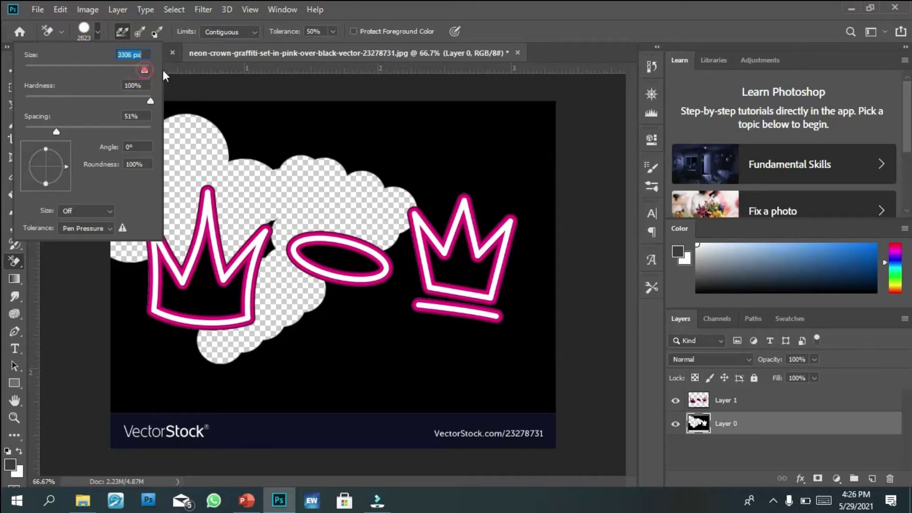
pyautogui.click(277, 214)
pyautogui.click(389, 246)
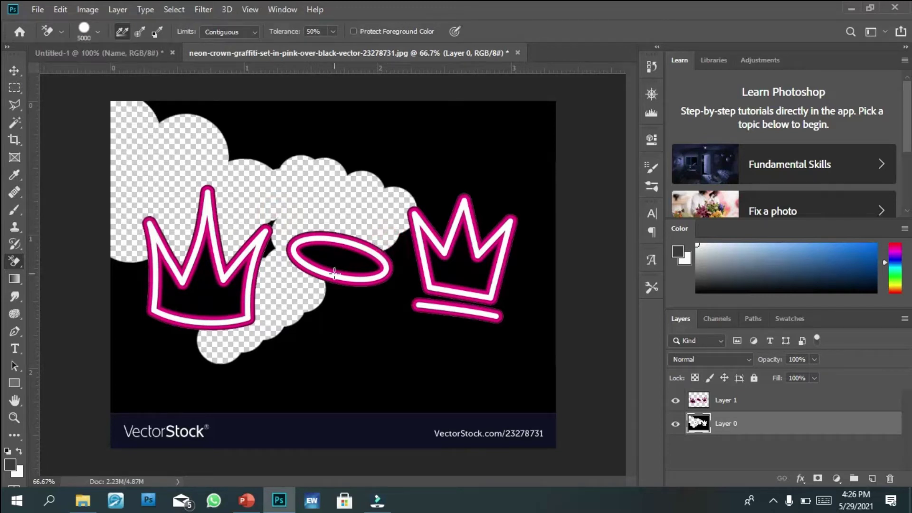
pyautogui.scroll(-9, 335, 273)
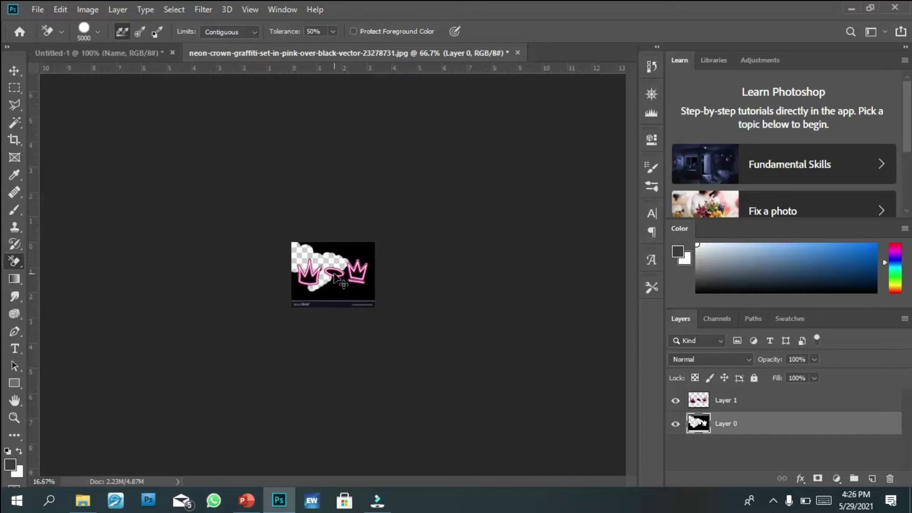
pyautogui.scroll(-6, 335, 275)
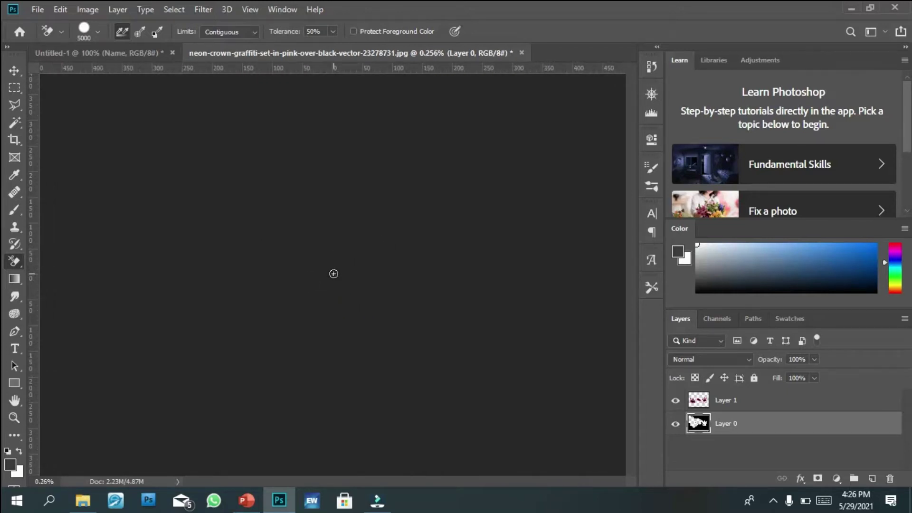
pyautogui.scroll(2, 335, 275)
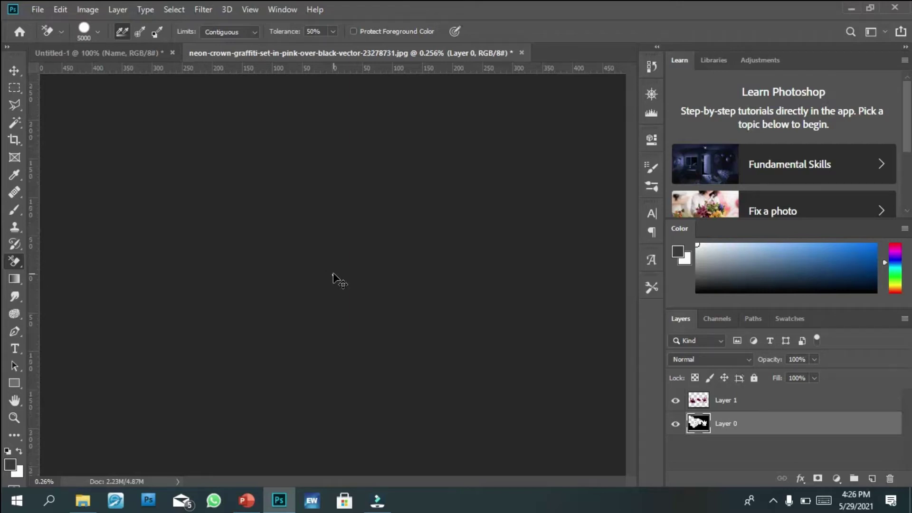
pyautogui.scroll(8, 332, 274)
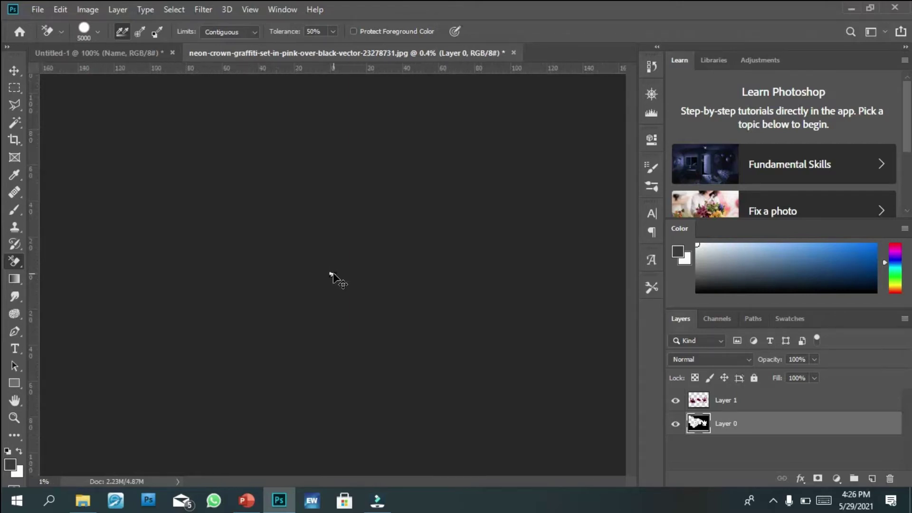
pyautogui.scroll(4, 334, 274)
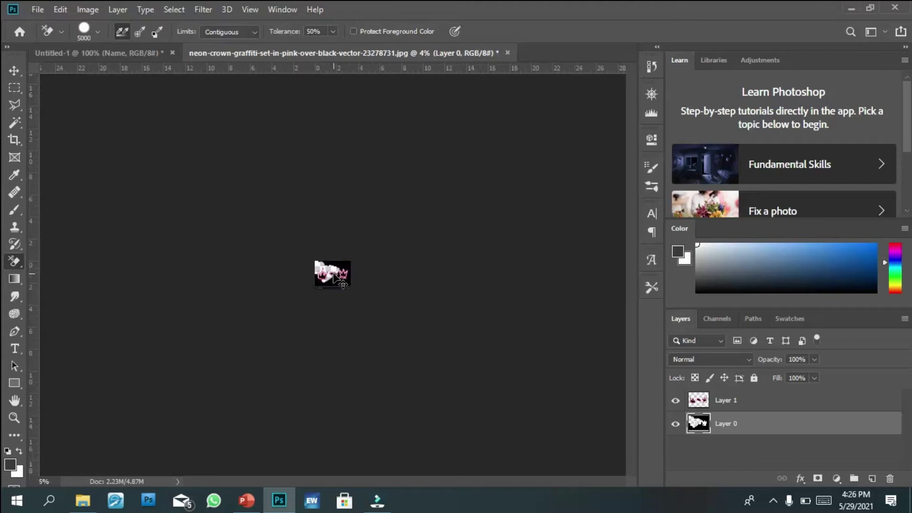
pyautogui.click(334, 273)
pyautogui.click(352, 293)
pyautogui.click(332, 289)
pyautogui.moveTo(337, 290); pyautogui.dragTo(328, 283)
pyautogui.click(324, 280)
pyautogui.click(318, 270)
pyautogui.click(324, 269)
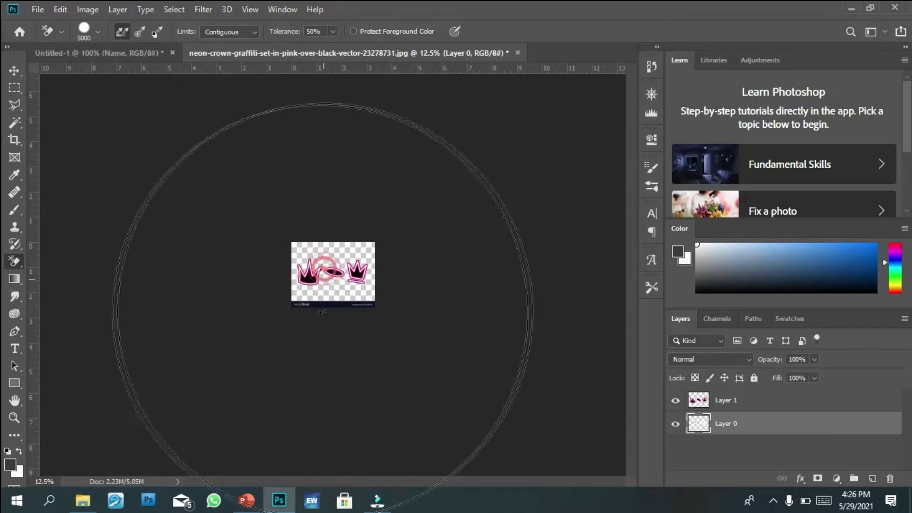
pyautogui.click(325, 286)
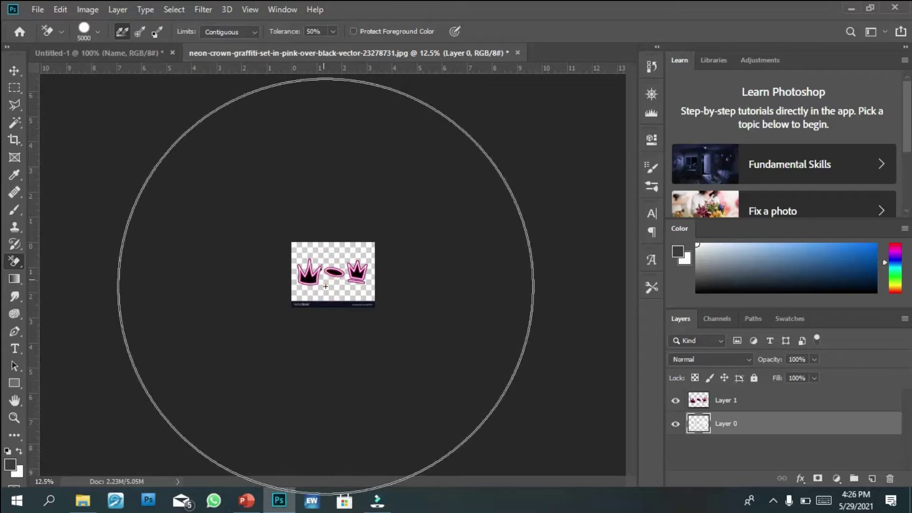
pyautogui.click(326, 286)
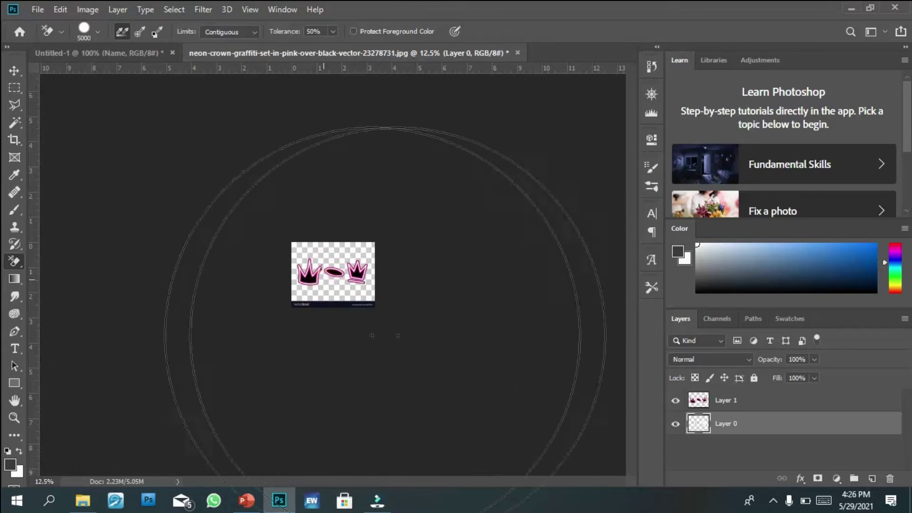
# - Erase the leftover black specks beside the left crown's right tip on the background layer with the Background Eraser
pyautogui.click(698, 400)
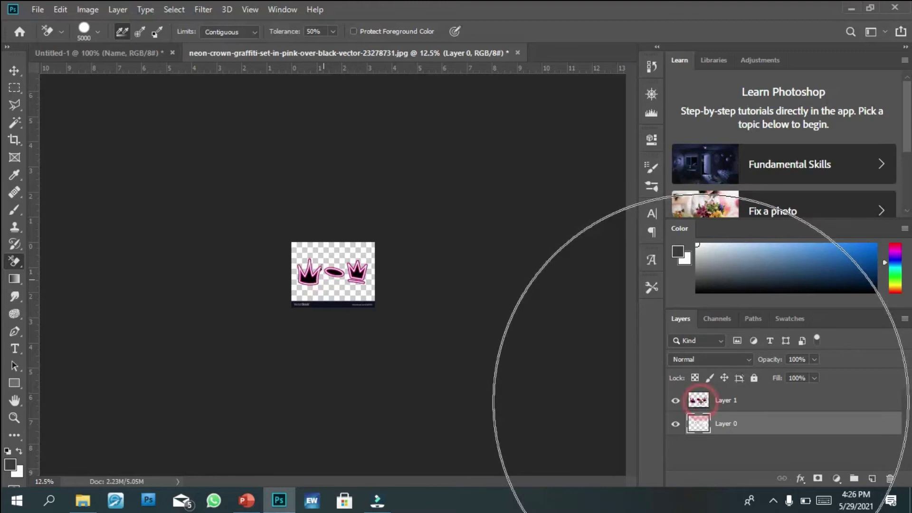
pyautogui.click(18, 75)
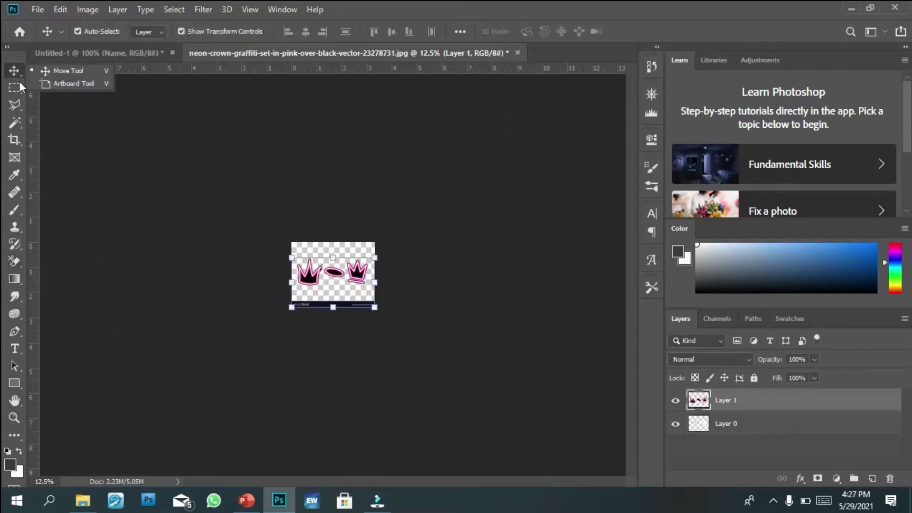
pyautogui.click(747, 417)
pyautogui.hotkey('ctrl', '+')
pyautogui.hotkey('ctrl', '+')
pyautogui.hotkey('ctrl', '+')
pyautogui.hotkey('ctrl', '+')
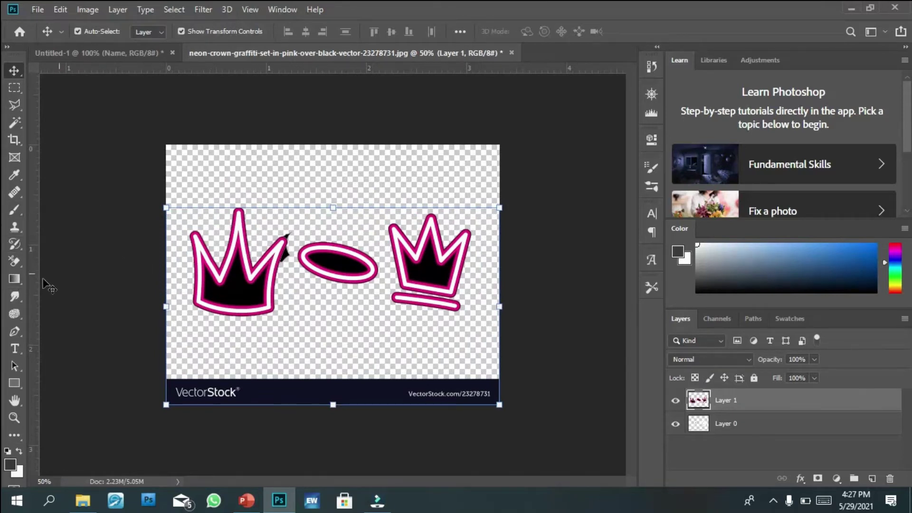
pyautogui.click(13, 263)
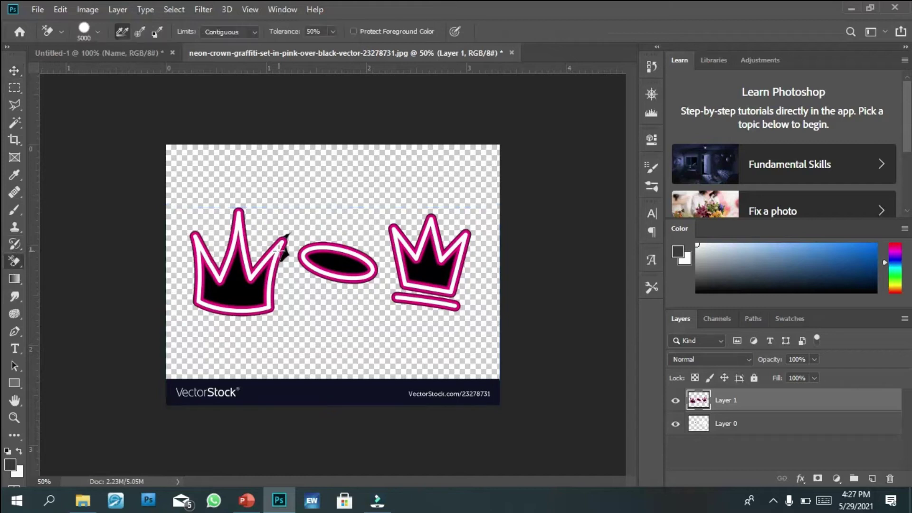
pyautogui.moveTo(703, 420); pyautogui.dragTo(741, 421)
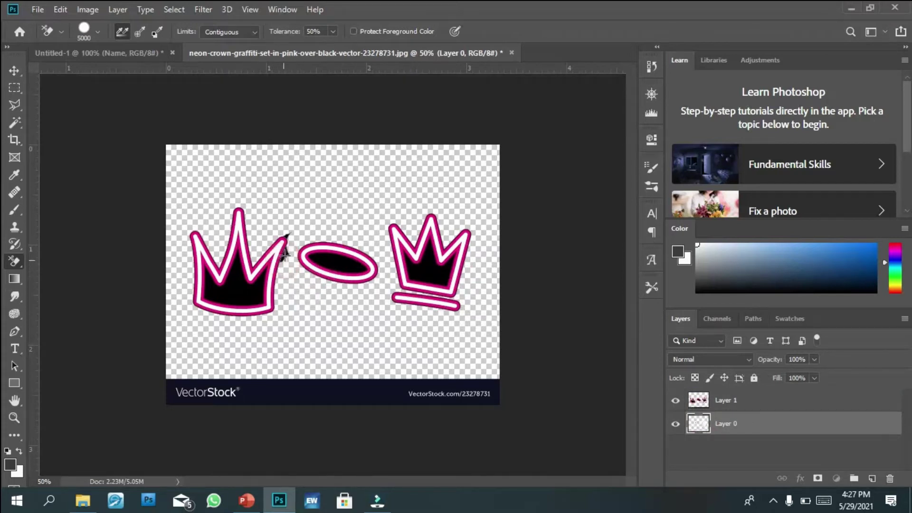
pyautogui.click(285, 251)
pyautogui.click(287, 259)
pyautogui.click(285, 253)
pyautogui.click(287, 236)
pyautogui.click(286, 235)
pyautogui.click(287, 236)
pyautogui.click(287, 235)
pyautogui.click(14, 71)
pyautogui.hotkey('ctrl', '-')
pyautogui.hotkey('ctrl', '-')
pyautogui.hotkey('ctrl', '-')
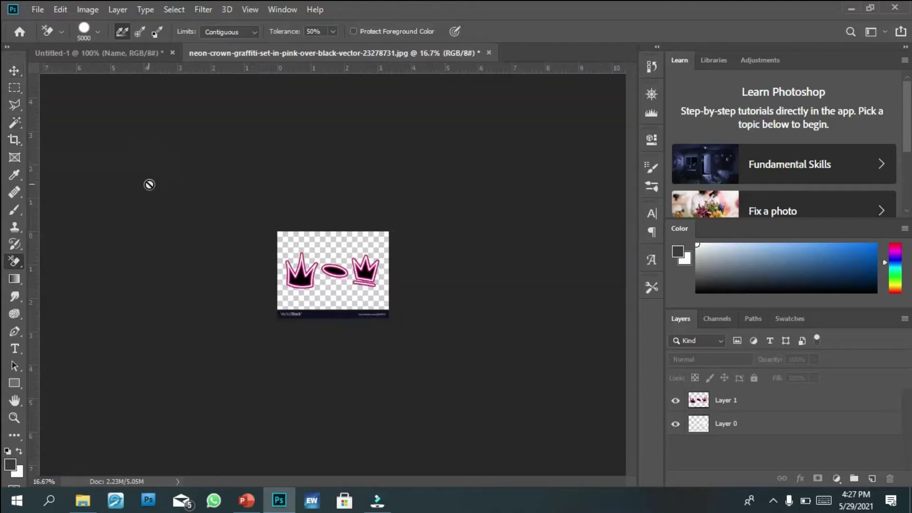
pyautogui.hotkey('ctrl', '+')
pyautogui.hotkey('ctrl', '+')
pyautogui.hotkey('ctrl', '+')
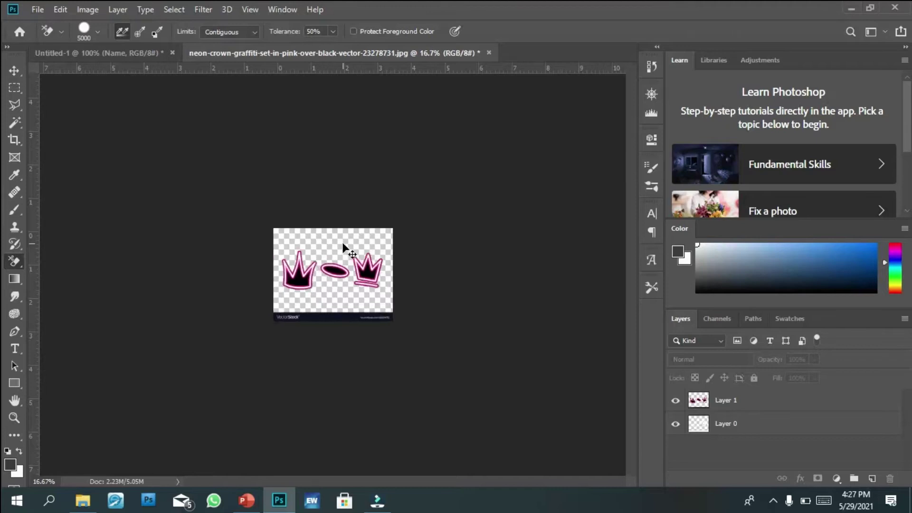
pyautogui.hotkey('ctrl', '+')
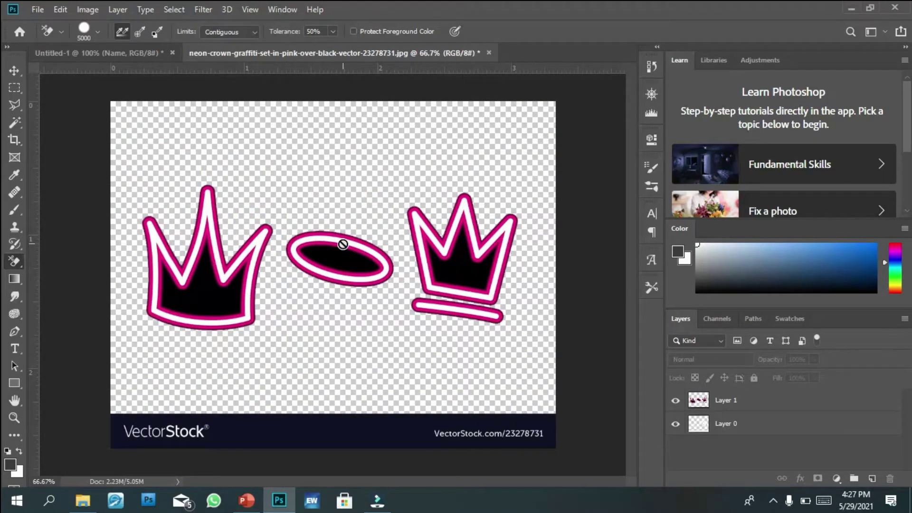
# - Activate the crown artwork layer and select the left crown's black interior with the Magic Wand
pyautogui.click(14, 70)
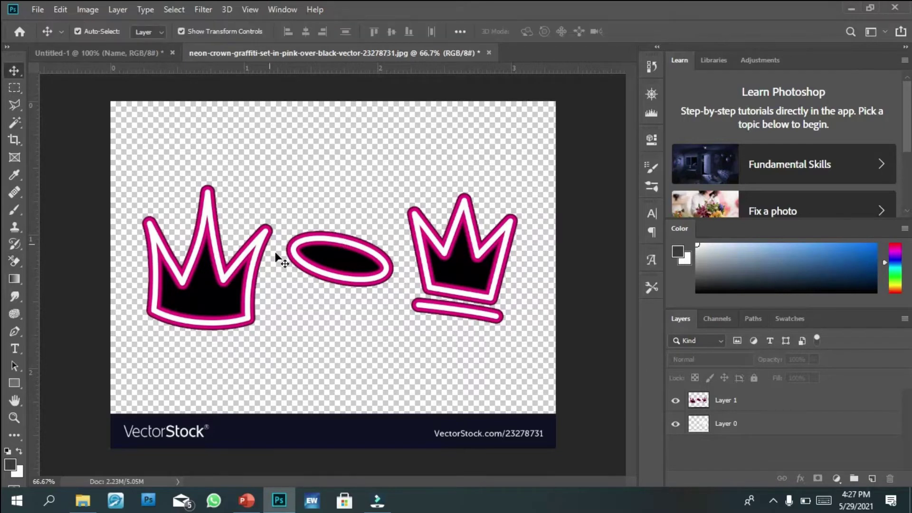
pyautogui.click(324, 275)
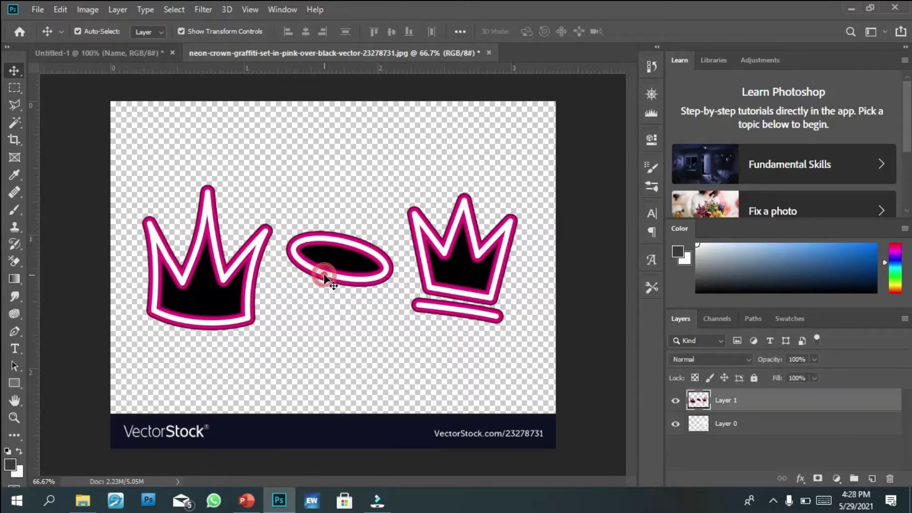
pyautogui.click(14, 123)
pyautogui.click(212, 239)
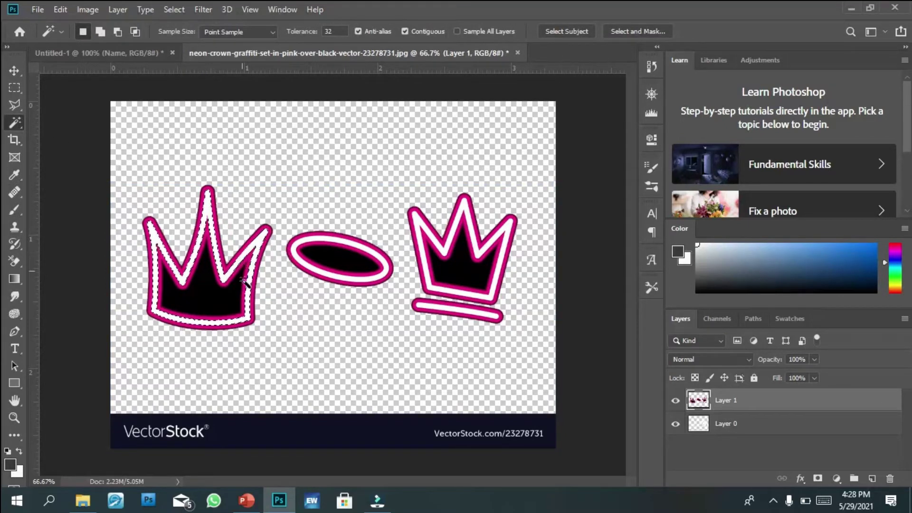
pyautogui.click(236, 297)
pyautogui.click(207, 278)
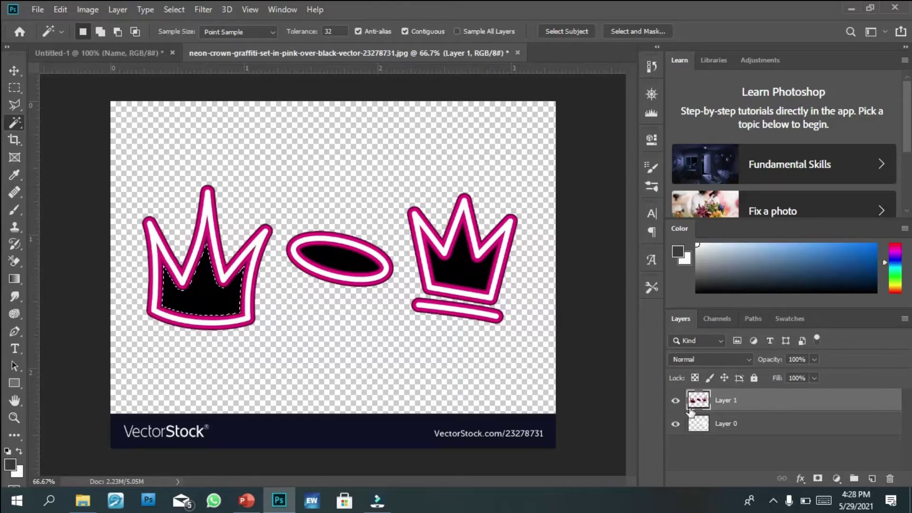
# - Add the black interiors of the middle ellipse and the right crown to the Magic Wand selection
pyautogui.rightClick(723, 409)
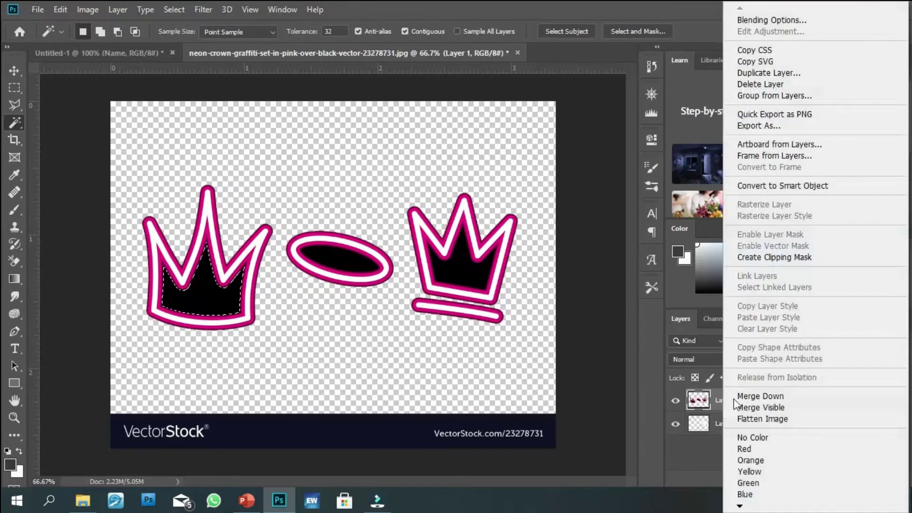
pyautogui.click(380, 370)
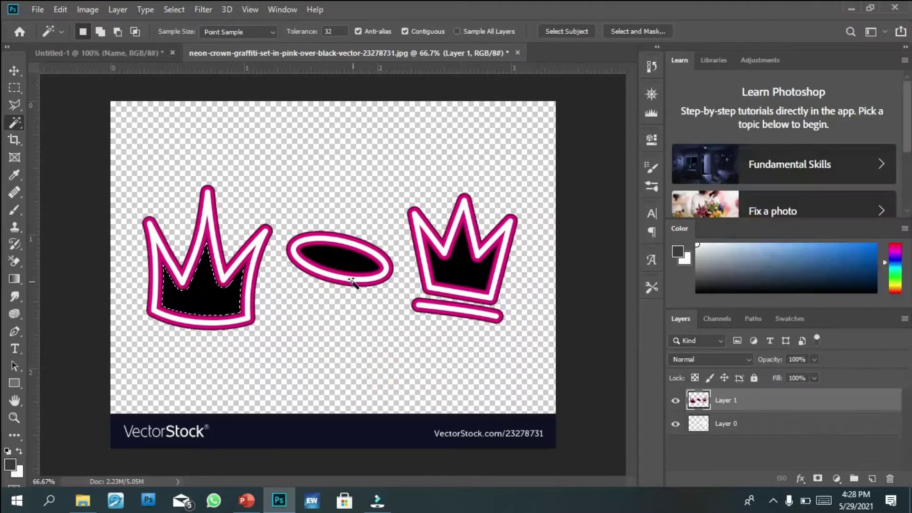
pyautogui.click(343, 265)
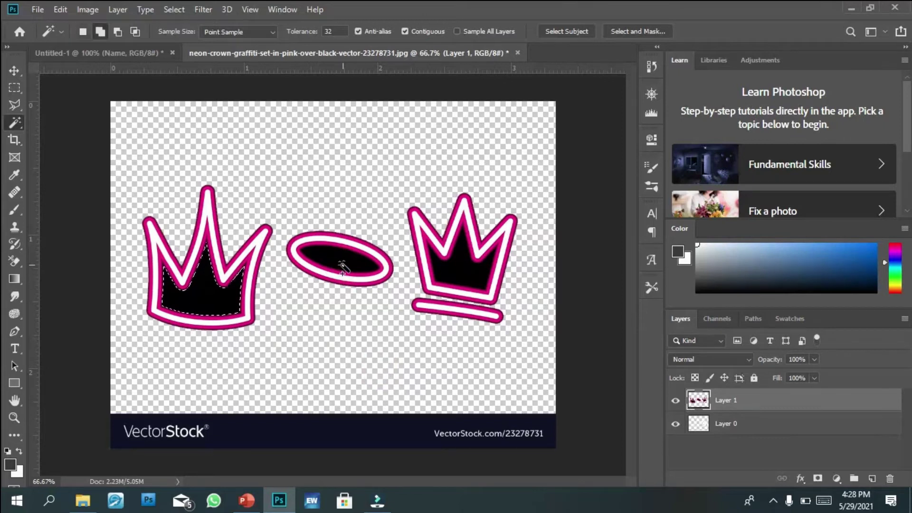
pyautogui.keyDown('shift'); pyautogui.click(340, 263); pyautogui.keyUp('shift')
pyautogui.keyDown('shift'); pyautogui.click(463, 266); pyautogui.keyUp('shift')
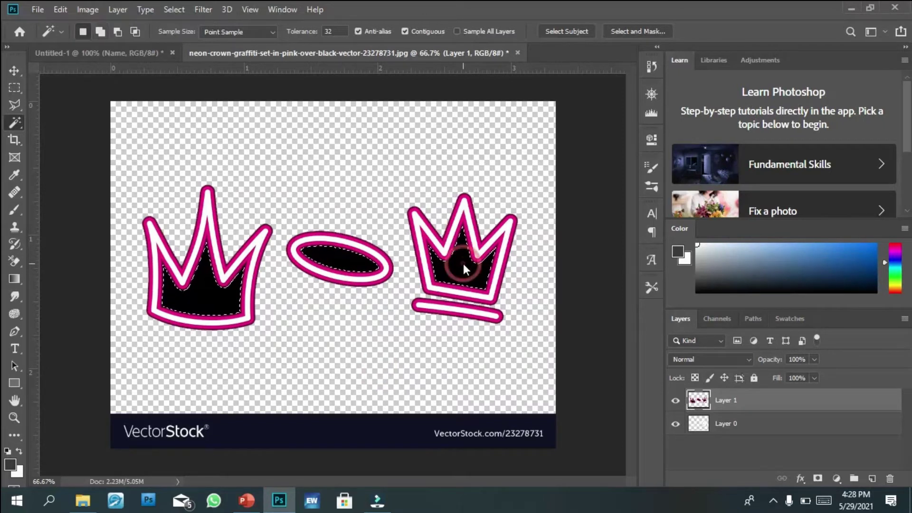
pyautogui.keyDown('shift'); pyautogui.click(196, 437); pyautogui.keyUp('shift')
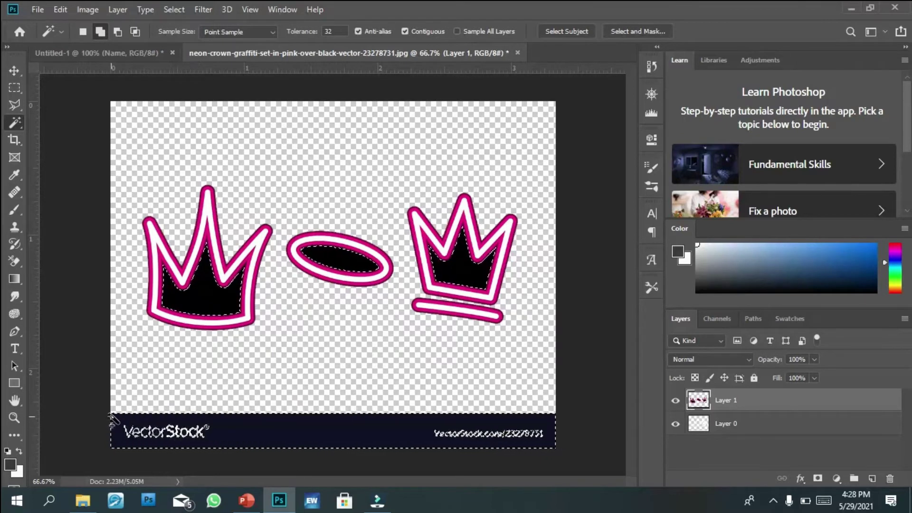
pyautogui.hotkey('ctrl', 'z')
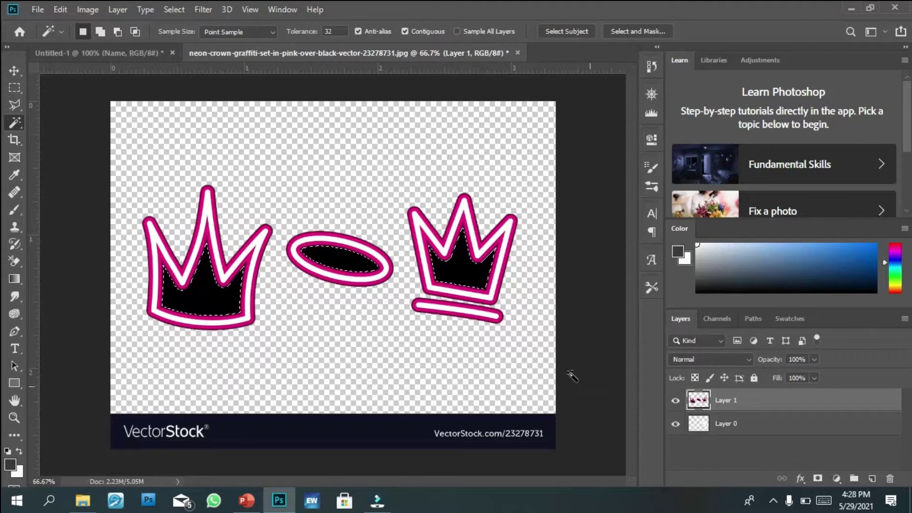
# - Cut the selected black interiors of the crowns and ellipse onto a new layer
pyautogui.rightClick(746, 403)
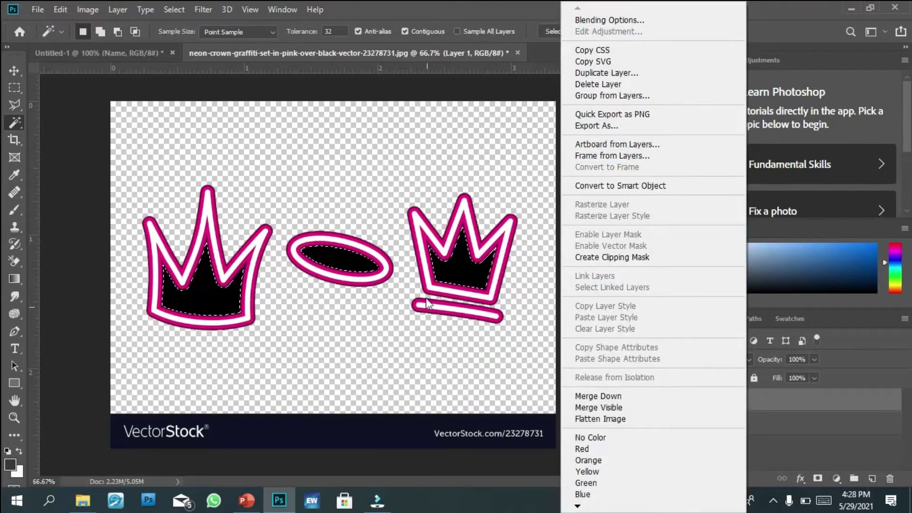
pyautogui.rightClick(461, 249)
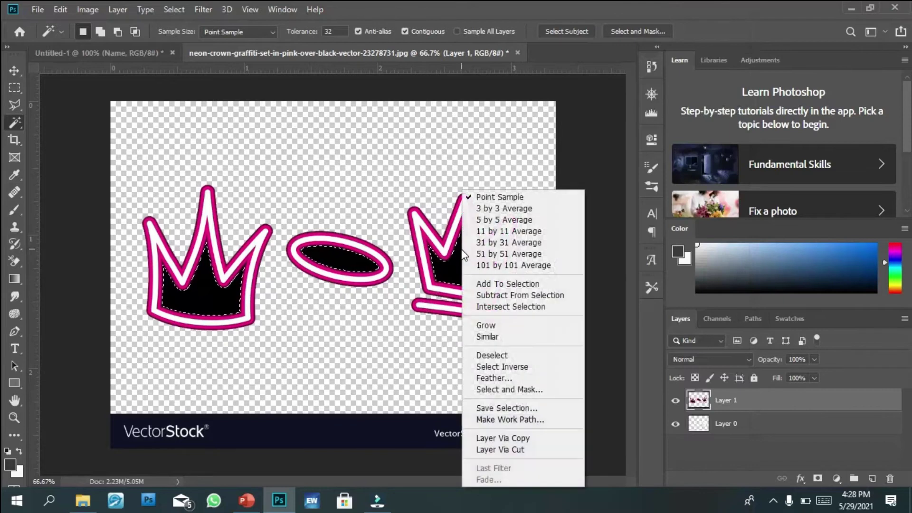
pyautogui.click(507, 450)
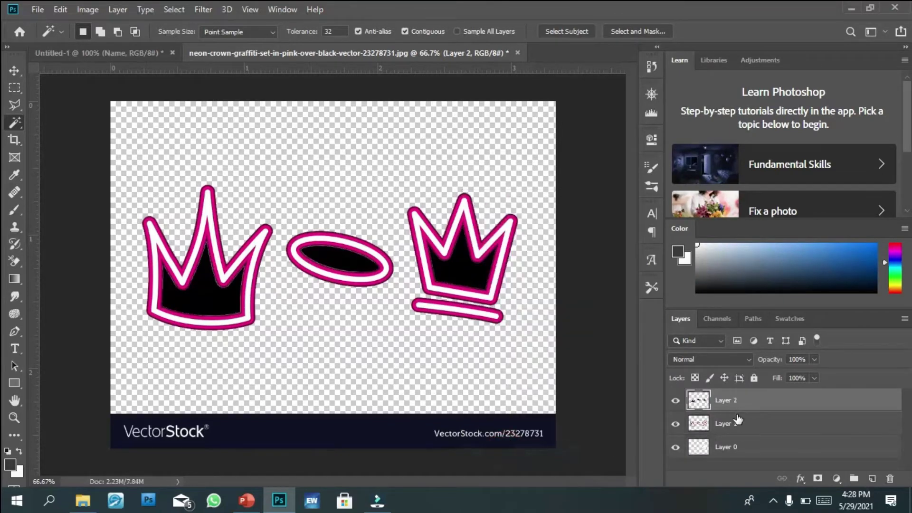
# - Delete the layer holding the cut interiors and try to cut the right crown's pale fill on Layer 1 to a new layer
pyautogui.press('Delete')
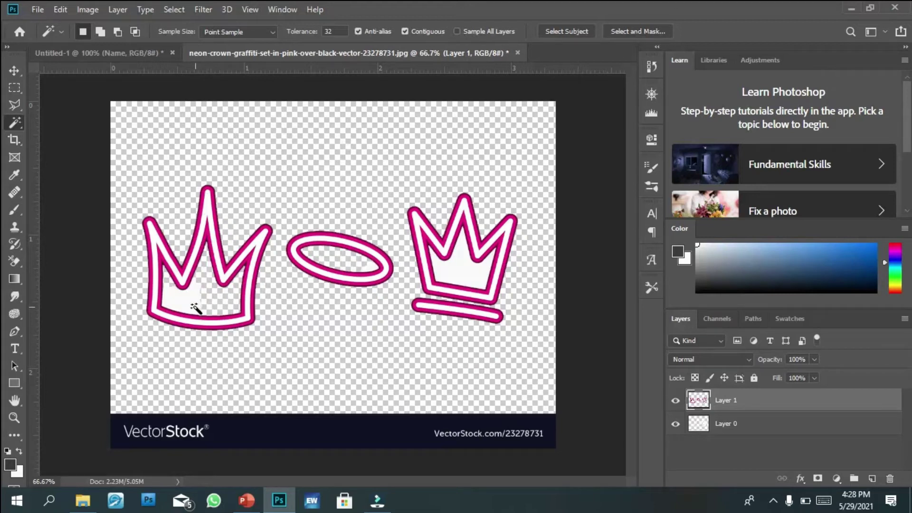
pyautogui.click(704, 427)
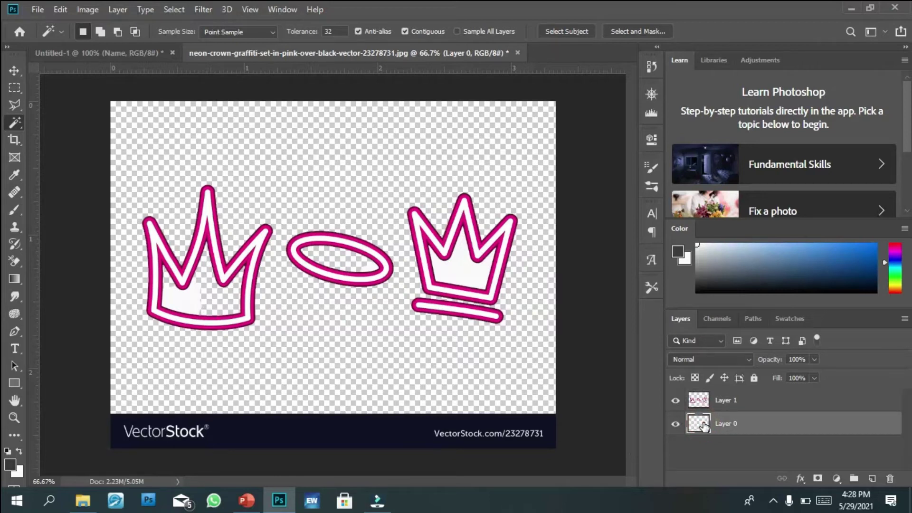
pyautogui.click(704, 400)
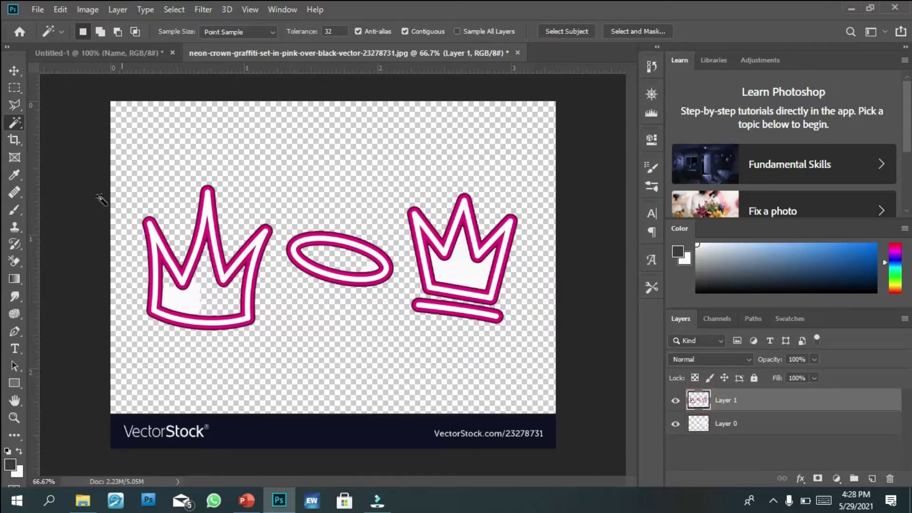
pyautogui.click(451, 271)
pyautogui.rightClick(454, 276)
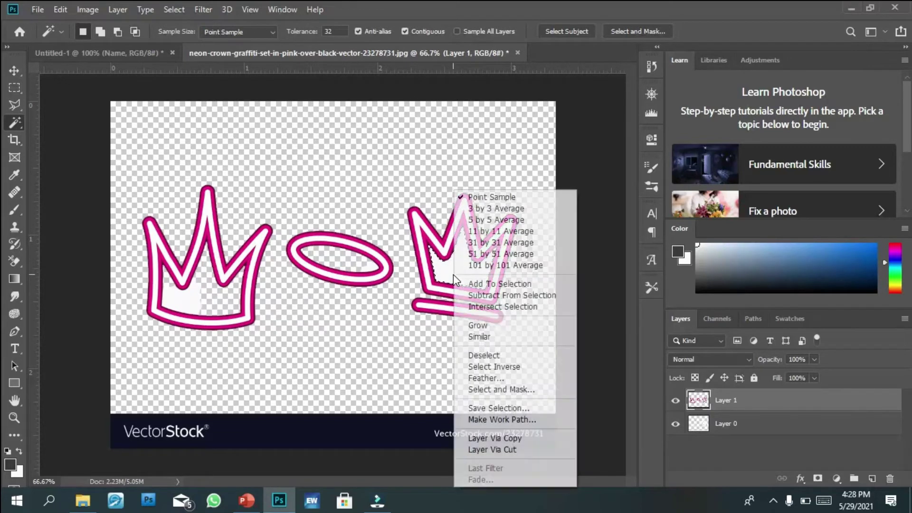
pyautogui.click(484, 449)
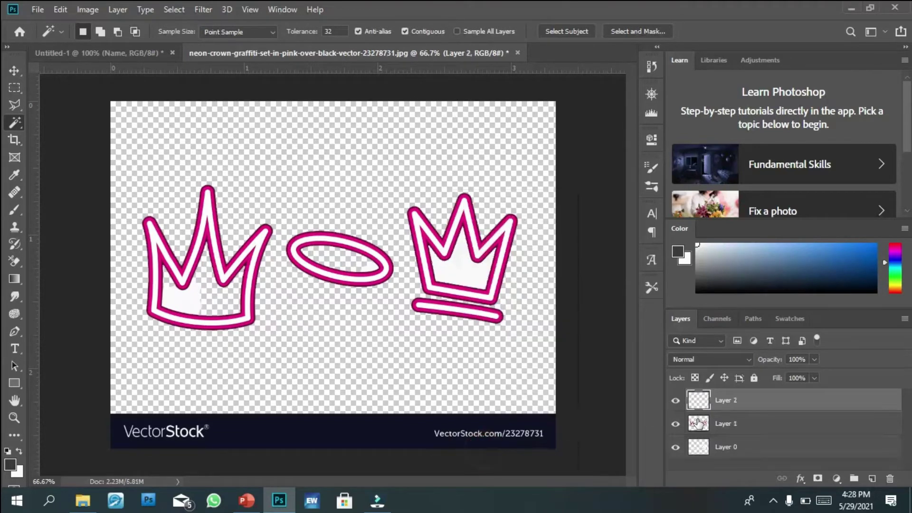
pyautogui.hotkey('ctrl', 'z')
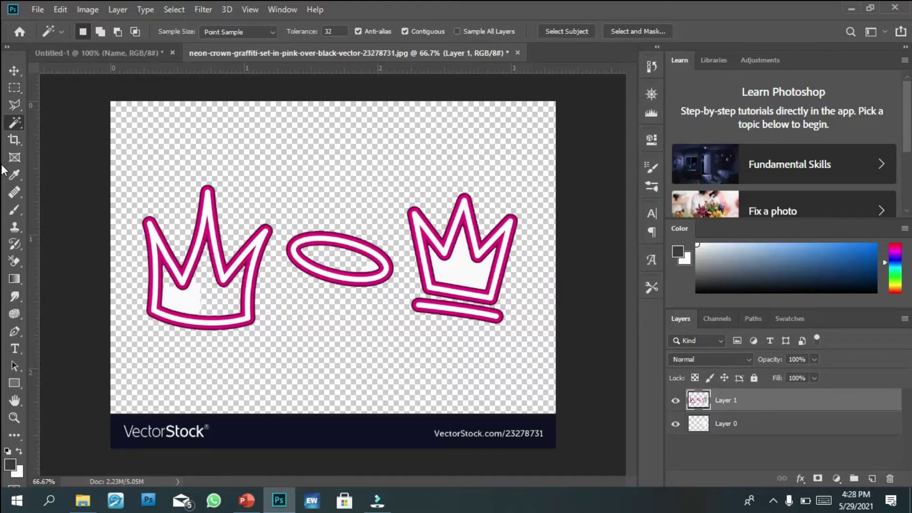
# - Switch to the Background Eraser and set its size to 88 px
pyautogui.click(13, 260)
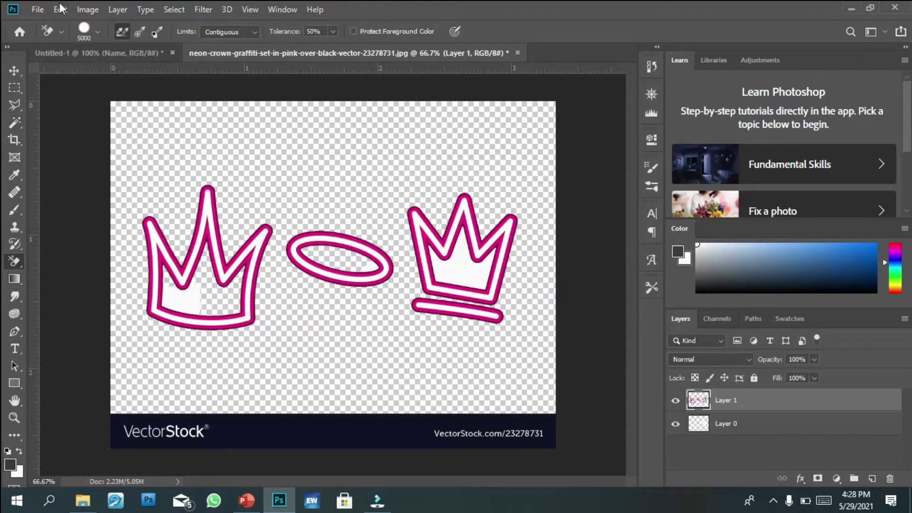
pyautogui.click(98, 31)
pyautogui.click(79, 69)
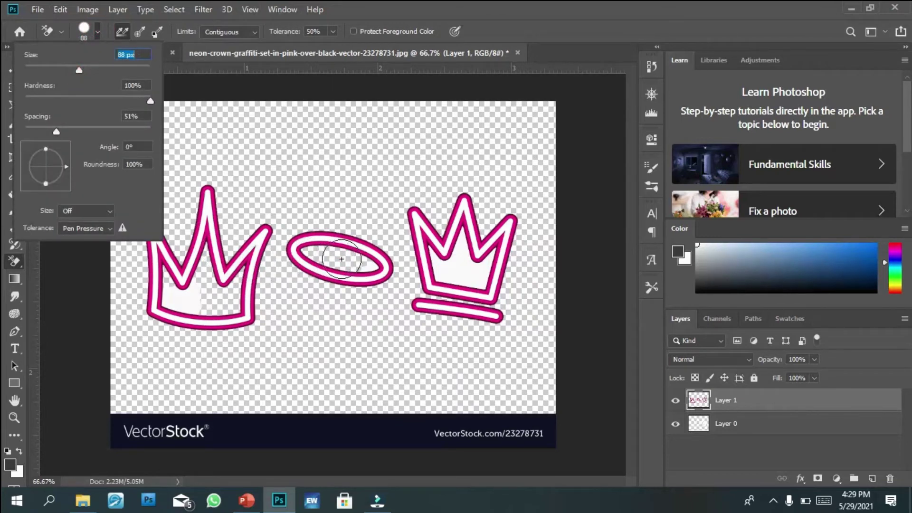
# - Try to erase the pale fill inside the right crown on Layer 1 with the Background Eraser
pyautogui.click(464, 273)
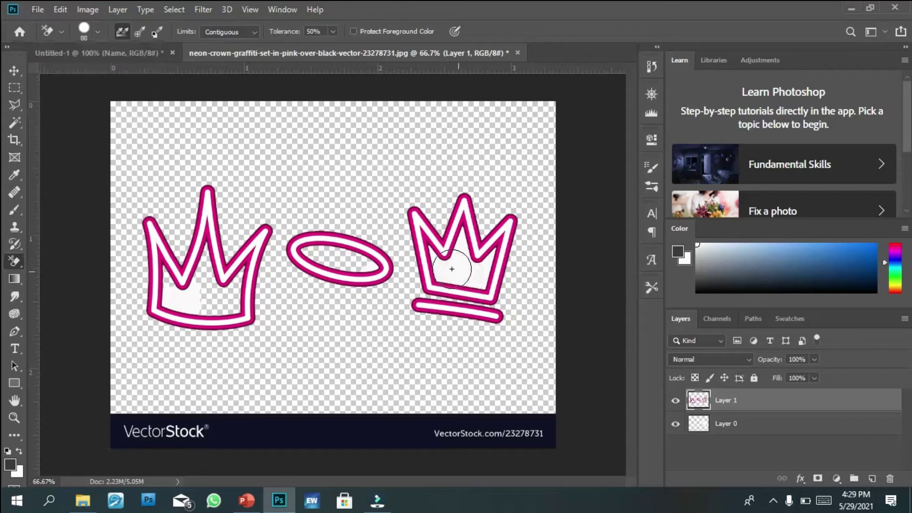
pyautogui.click(452, 266)
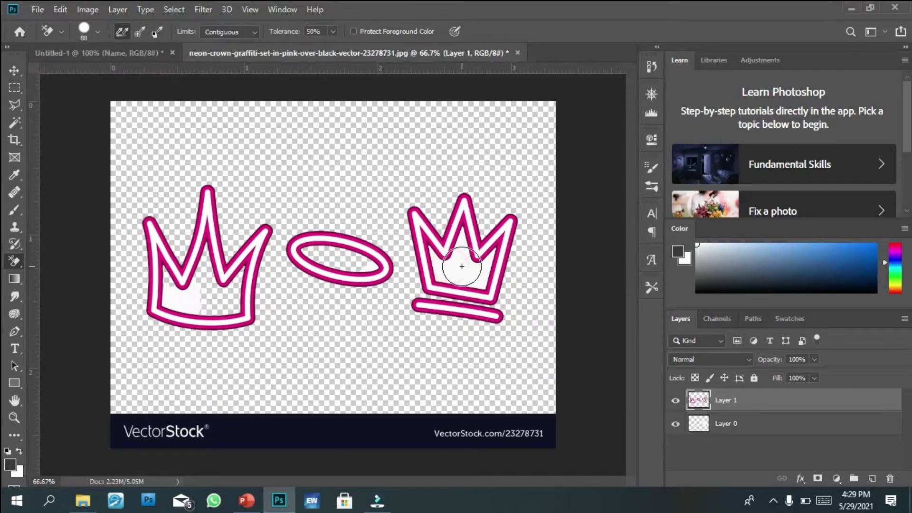
pyautogui.moveTo(462, 267); pyautogui.dragTo(462, 257)
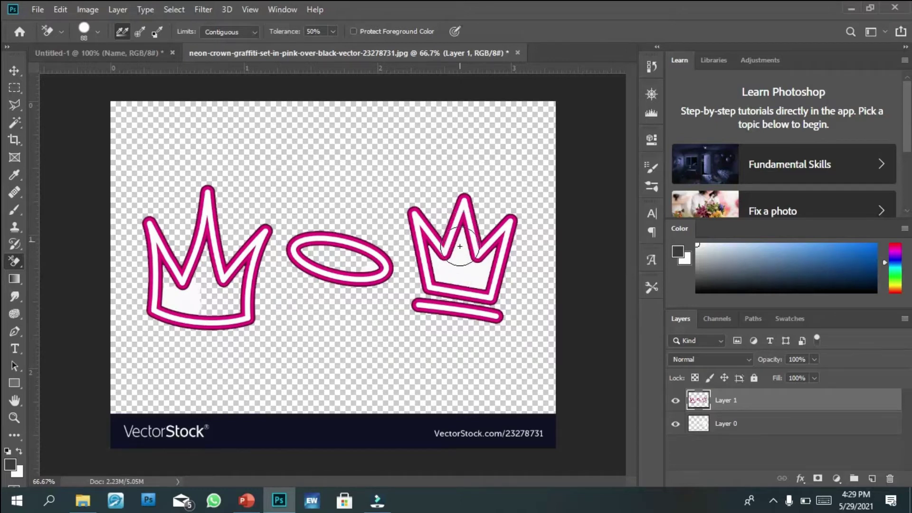
pyautogui.click(462, 261)
pyautogui.click(462, 262)
pyautogui.click(461, 262)
pyautogui.click(462, 262)
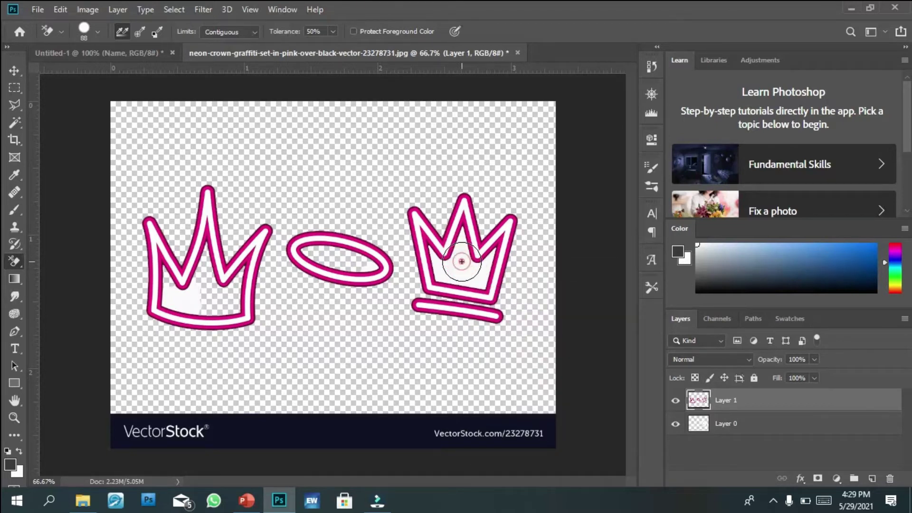
pyautogui.rightClick(462, 262)
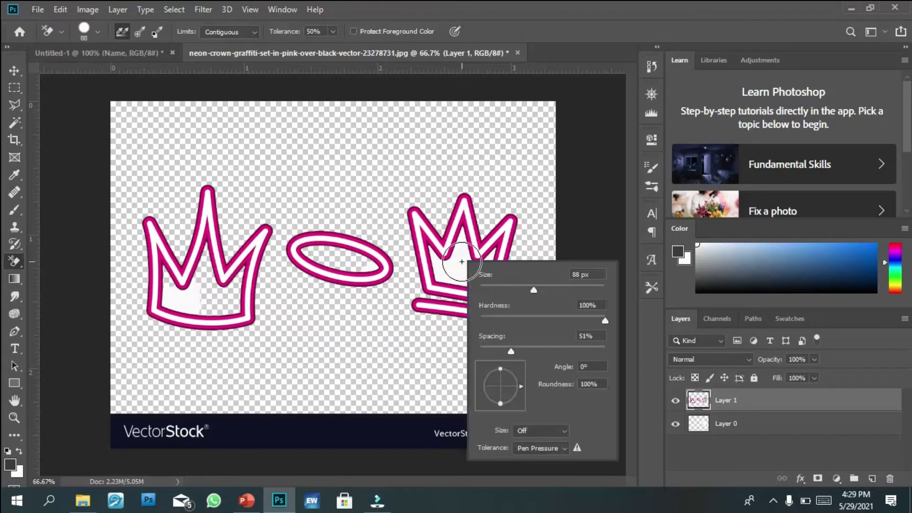
pyautogui.moveTo(462, 262)
pyautogui.mouseDown()
pyautogui.moveTo(370, 245)
pyautogui.moveTo(334, 255)
pyautogui.mouseUp()
pyautogui.hotkey('ctrl', 'z')
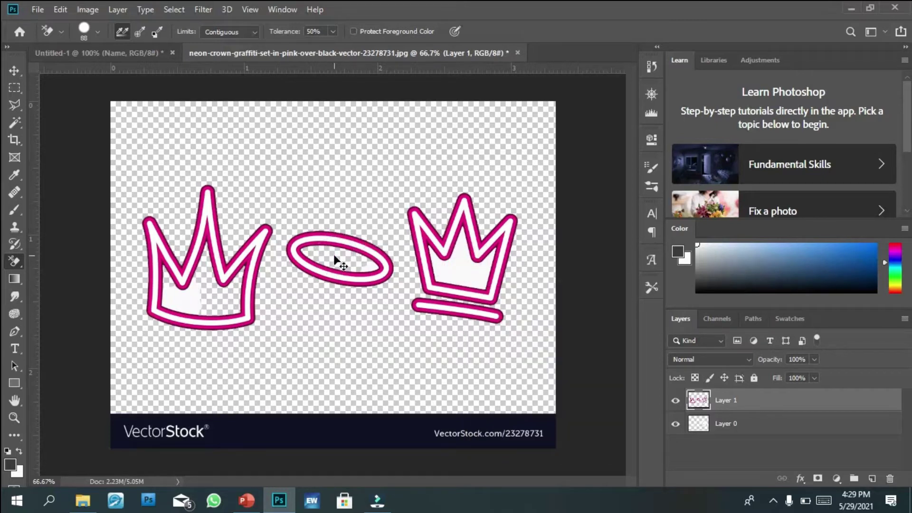
pyautogui.click(458, 264)
pyautogui.click(456, 266)
pyautogui.moveTo(448, 271); pyautogui.dragTo(499, 268)
# - Undo back to the layer holding the cut interiors and erase its black fills inside both crowns and the ellipse
pyautogui.hotkey('ctrl', 'z')
pyautogui.hotkey('ctrl', 'z')
pyautogui.hotkey('ctrl', 'z')
pyautogui.hotkey('ctrl', 'z')
pyautogui.hotkey('ctrl', 'z')
pyautogui.hotkey('ctrl', 'z')
pyautogui.moveTo(471, 269)
pyautogui.mouseDown()
pyautogui.moveTo(453, 264)
pyautogui.moveTo(460, 238)
pyautogui.moveTo(460, 253)
pyautogui.moveTo(435, 259)
pyautogui.moveTo(440, 287)
pyautogui.moveTo(490, 271)
pyautogui.moveTo(483, 288)
pyautogui.moveTo(459, 284)
pyautogui.moveTo(499, 254)
pyautogui.moveTo(456, 273)
pyautogui.moveTo(328, 252)
pyautogui.moveTo(323, 259)
pyautogui.moveTo(376, 268)
pyautogui.moveTo(300, 257)
pyautogui.mouseUp()
pyautogui.moveTo(204, 285)
pyautogui.mouseDown()
pyautogui.moveTo(242, 270)
pyautogui.moveTo(237, 304)
pyautogui.moveTo(198, 314)
pyautogui.moveTo(171, 300)
pyautogui.moveTo(163, 271)
pyautogui.moveTo(181, 295)
pyautogui.moveTo(191, 293)
pyautogui.moveTo(214, 254)
pyautogui.moveTo(205, 253)
pyautogui.moveTo(205, 298)
pyautogui.mouseUp()
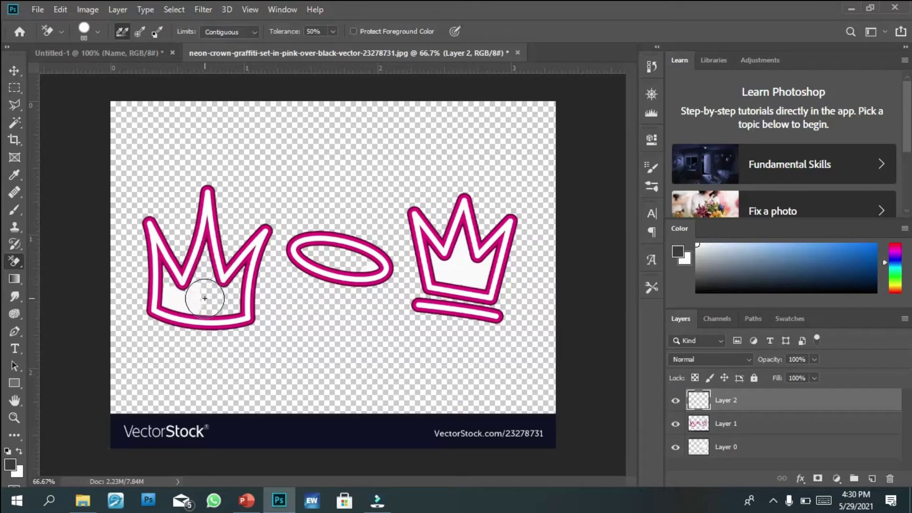
# - Try to erase the dark VectorStock footer strip with the Background Eraser while Layer 2 is active
pyautogui.moveTo(227, 421); pyautogui.dragTo(257, 424)
pyautogui.click(375, 426)
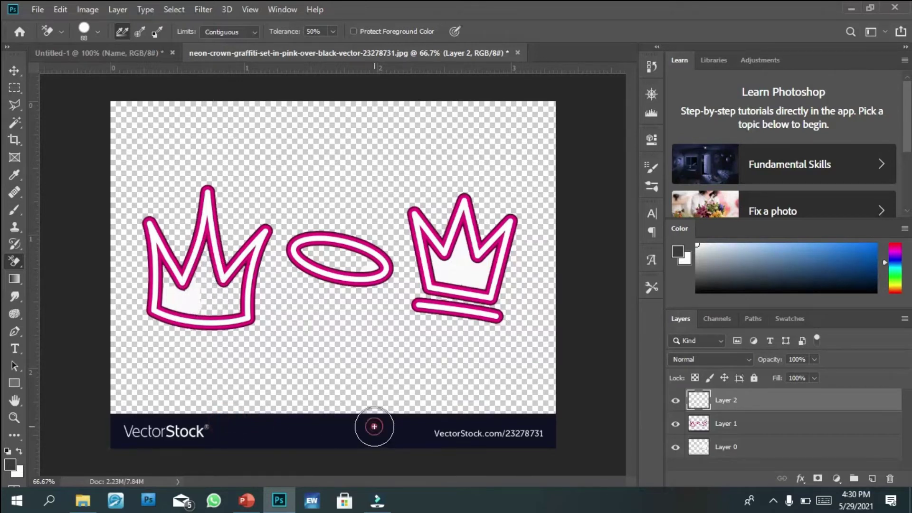
pyautogui.click(182, 413)
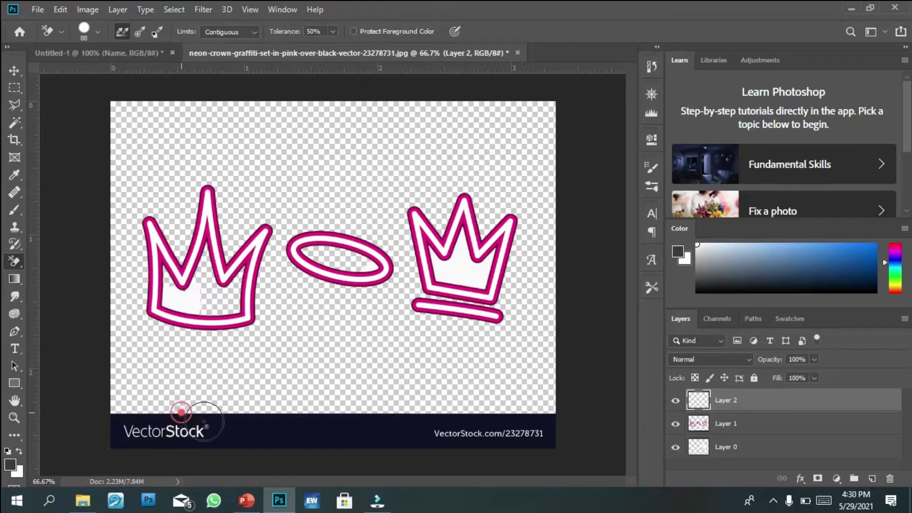
pyautogui.click(362, 433)
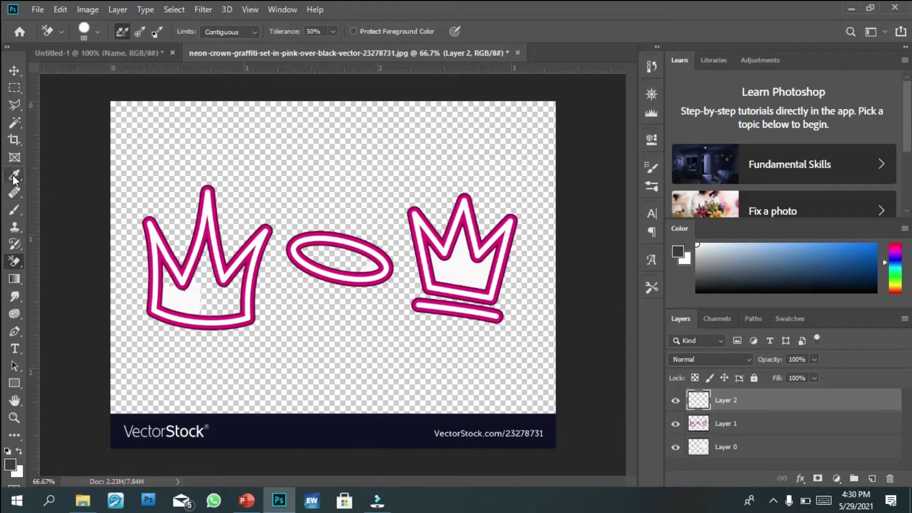
# - Try to select the VectorStock footer strip with the Magic Wand, and clear the resulting selection
pyautogui.click(16, 122)
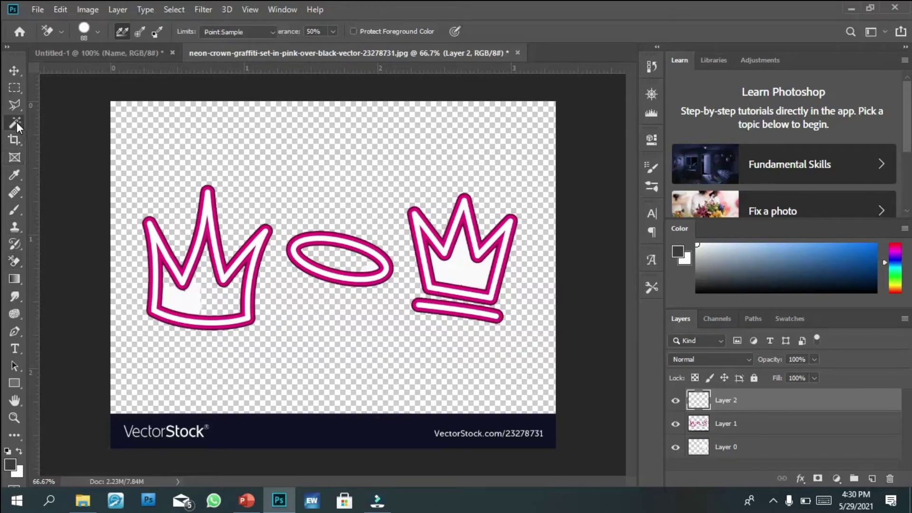
pyautogui.click(223, 404)
pyautogui.click(238, 438)
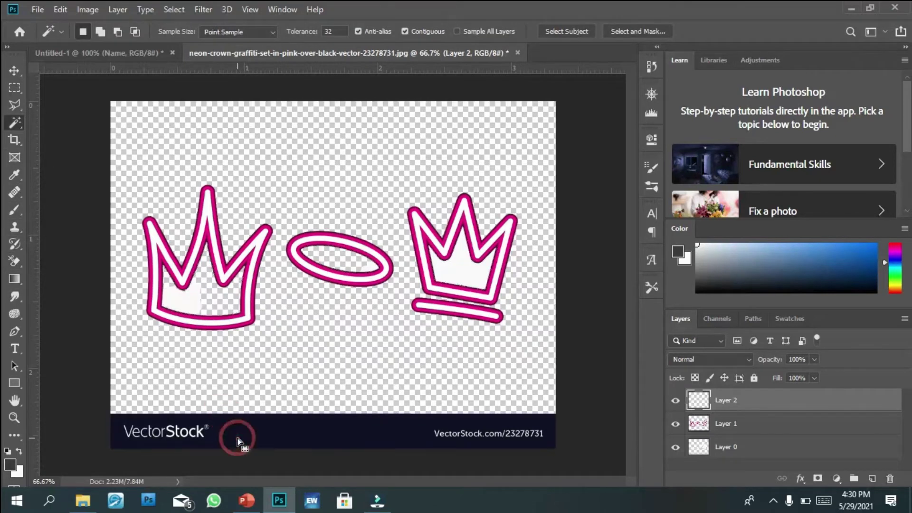
pyautogui.click(251, 422)
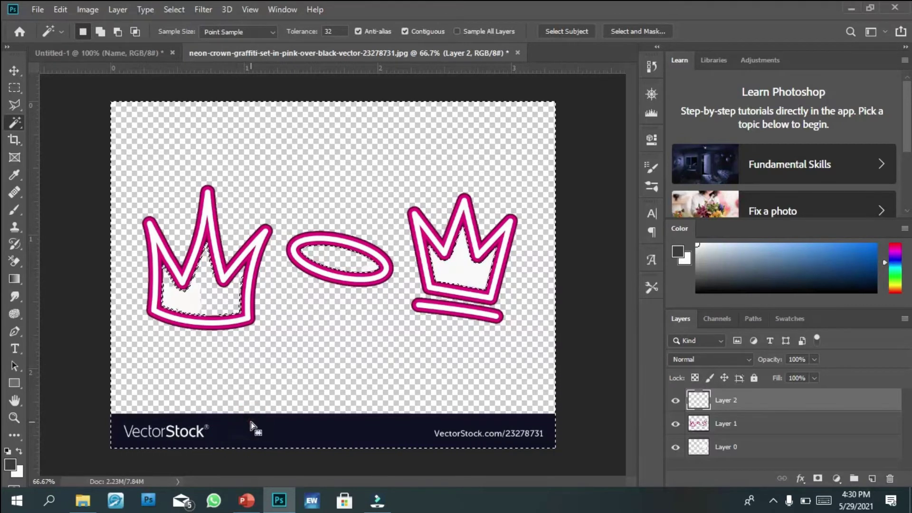
pyautogui.click(436, 389)
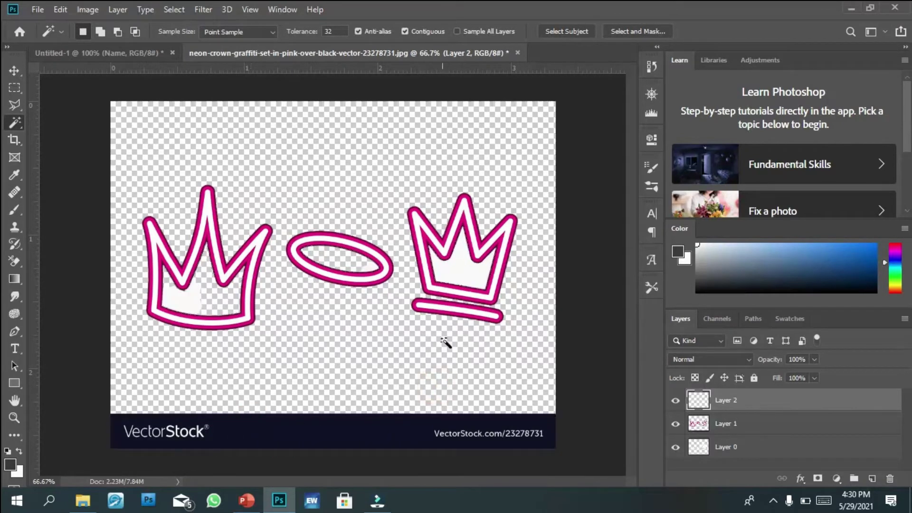
# - Sample the footer strip area on Layer 2 with the Magic Wand and invert the selection
pyautogui.rightClick(457, 264)
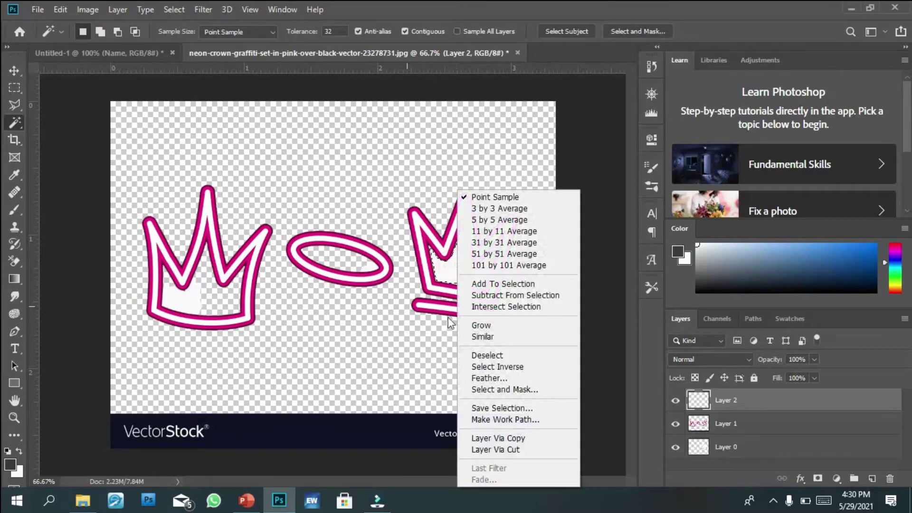
pyautogui.click(375, 370)
pyautogui.click(369, 441)
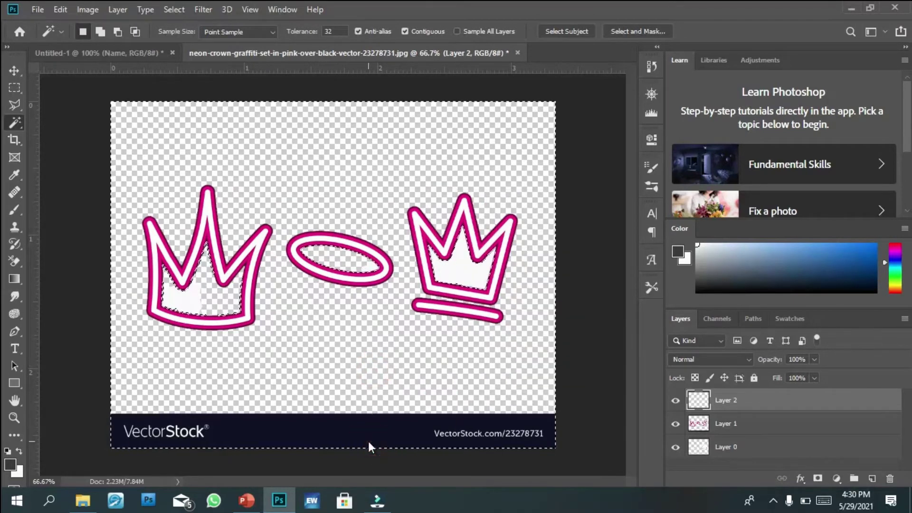
pyautogui.rightClick(369, 441)
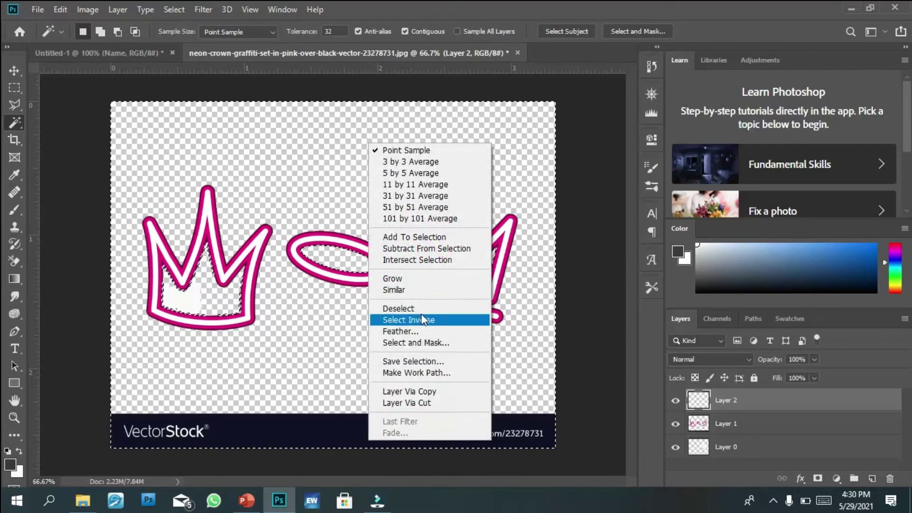
pyautogui.click(401, 320)
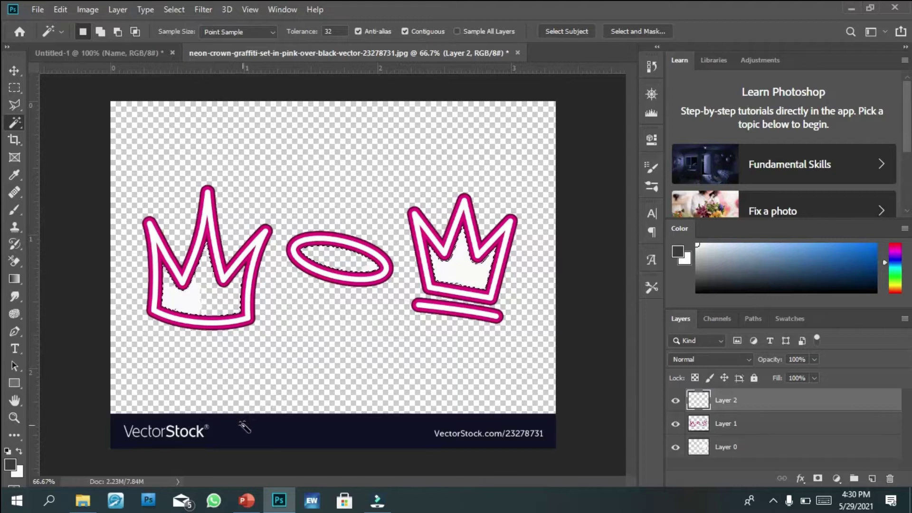
# - Select the VectorStock footer strip area on Layer 0 with the Magic Wand and cut it to a new layer
pyautogui.click(254, 432)
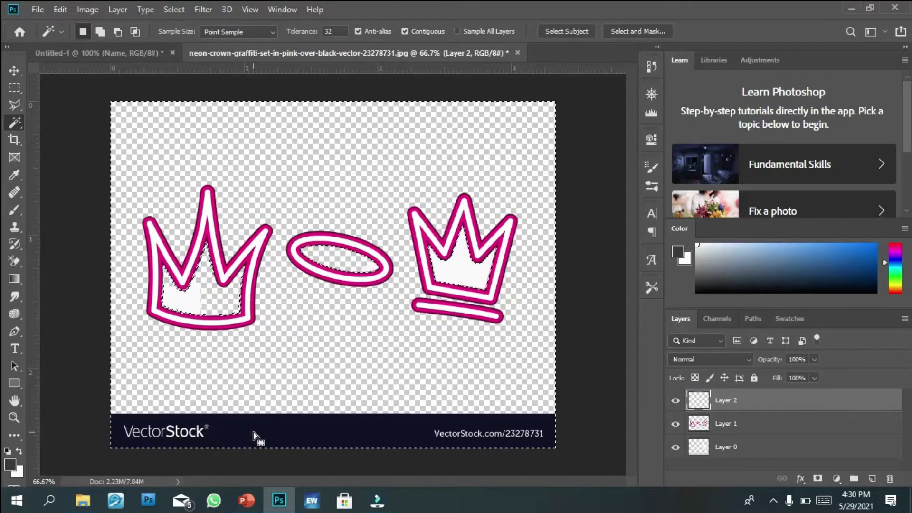
pyautogui.click(254, 432)
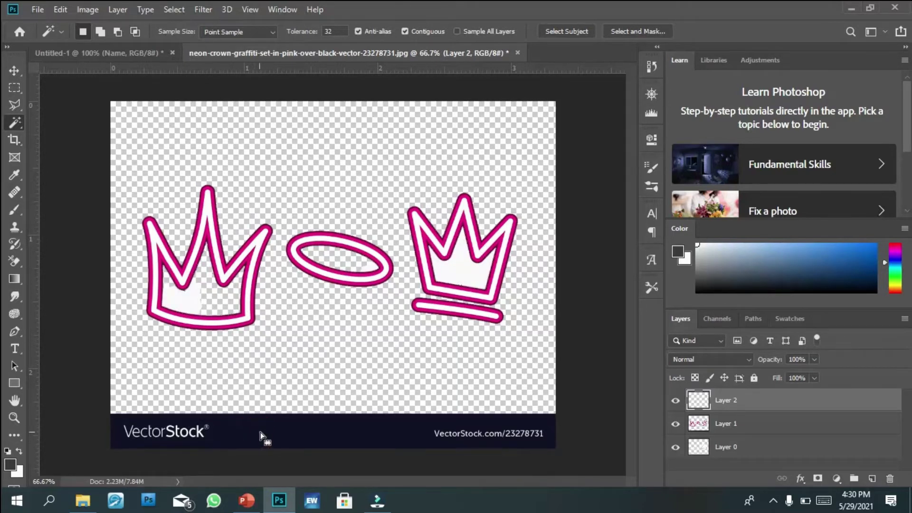
pyautogui.click(770, 457)
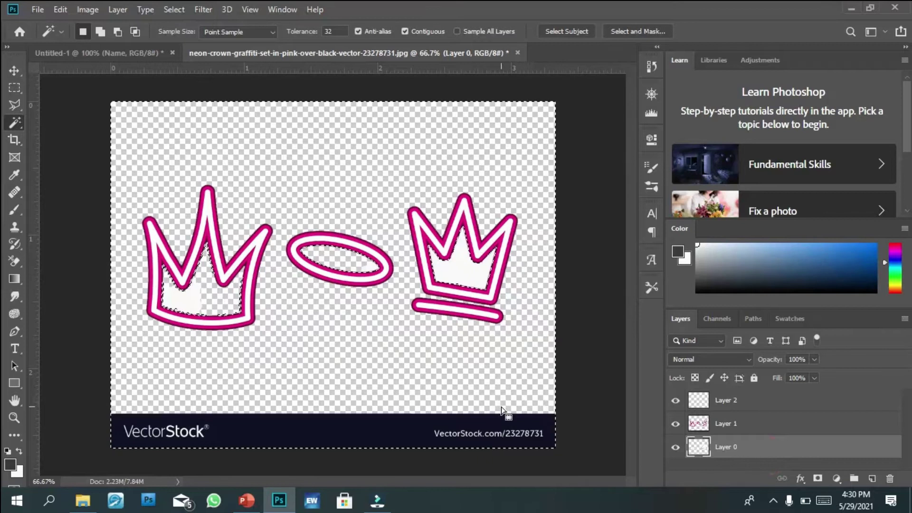
pyautogui.click(558, 423)
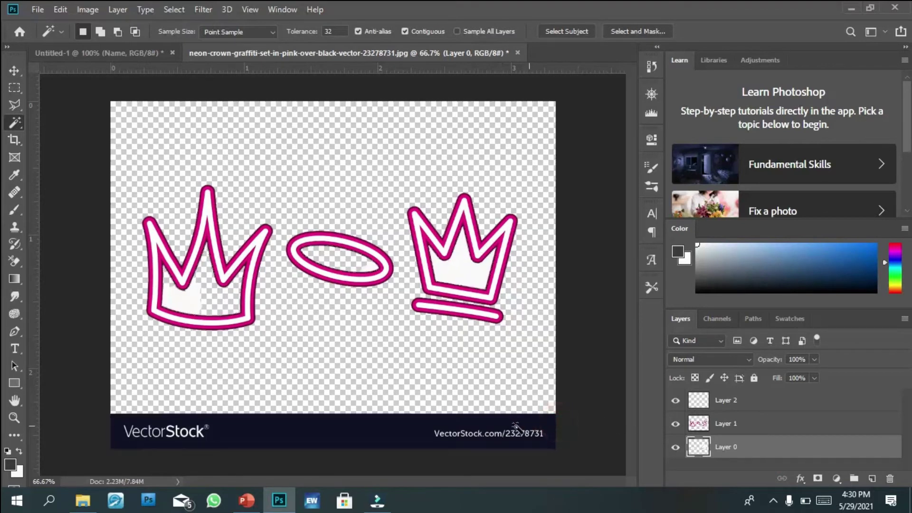
pyautogui.click(458, 425)
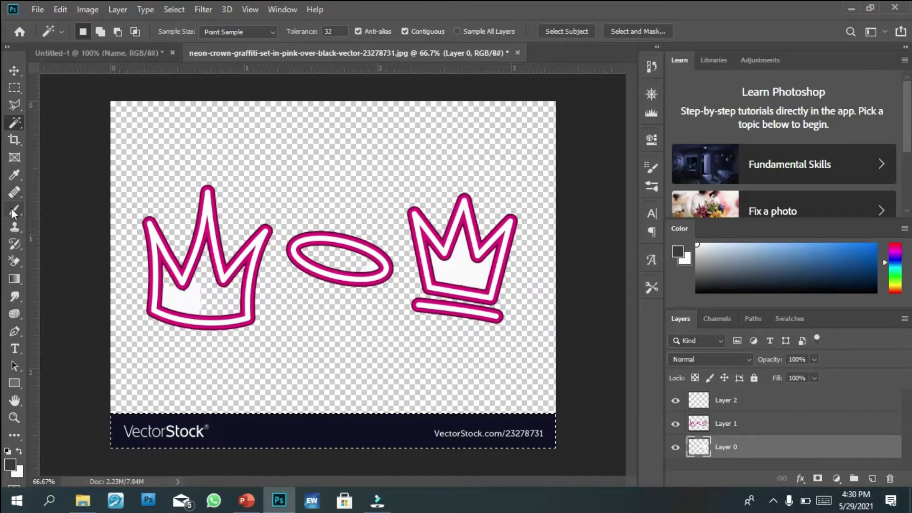
pyautogui.rightClick(275, 426)
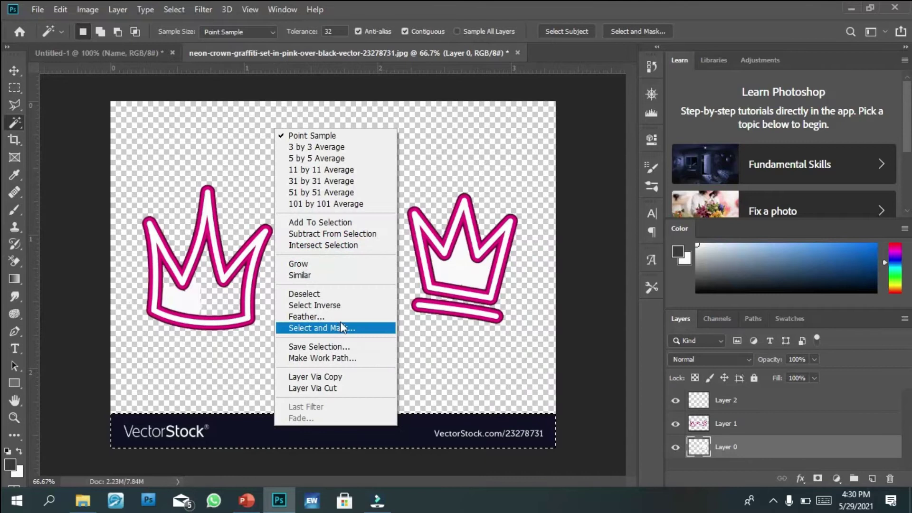
pyautogui.click(311, 388)
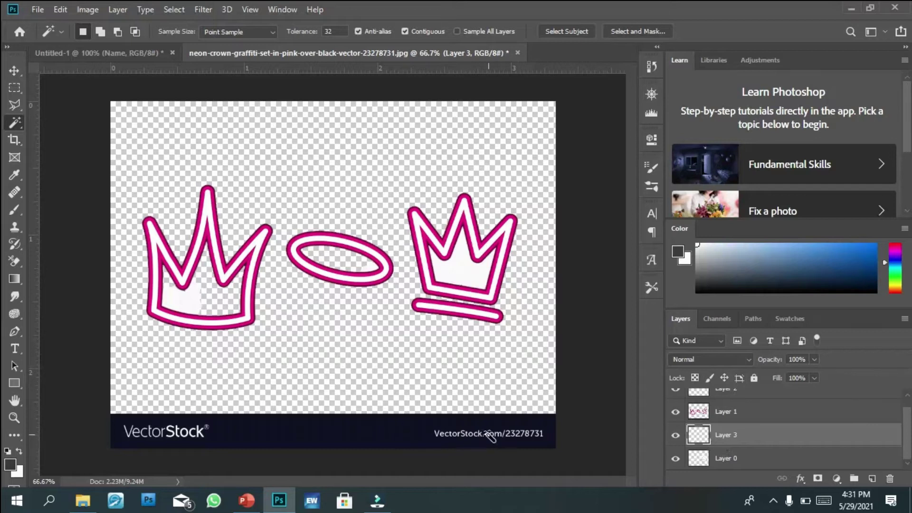
# - Delete the newly cut footer layer and Layer 0
pyautogui.hotkey('ctrl', 't')
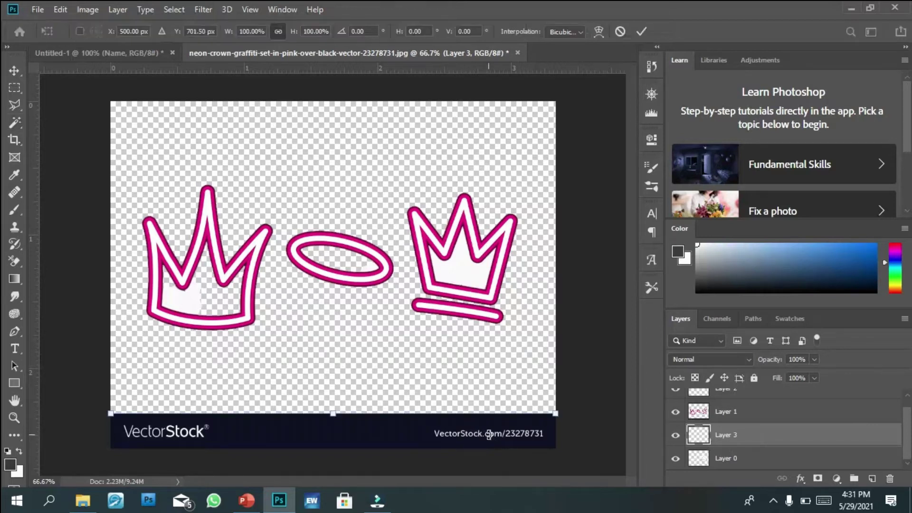
pyautogui.doubleClick(725, 435)
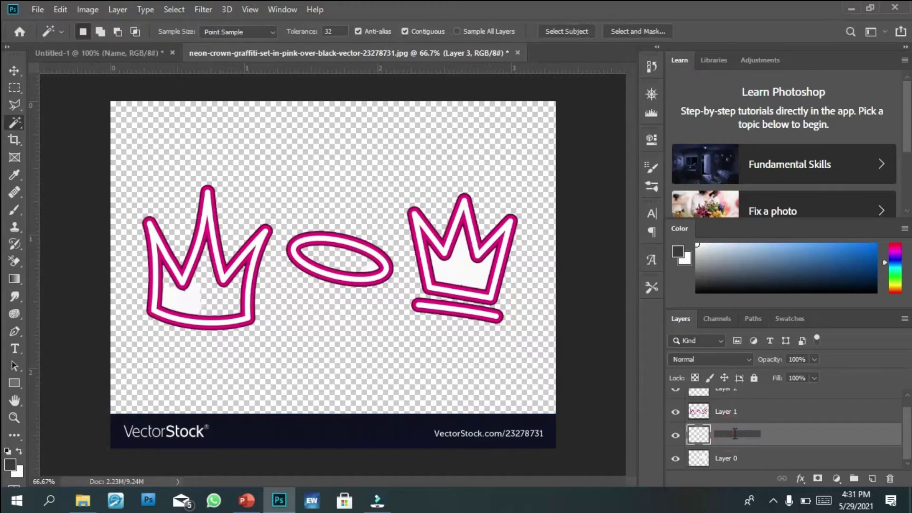
pyautogui.press('Return')
pyautogui.press('Delete')
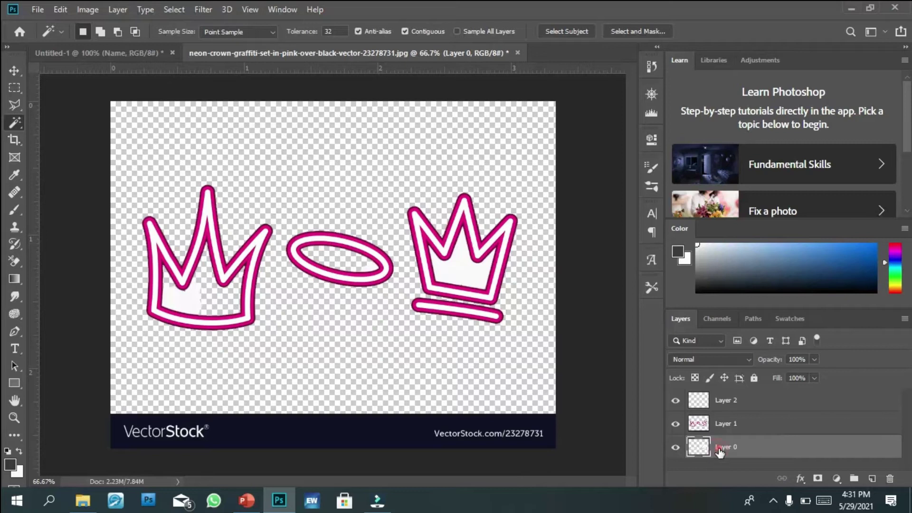
pyautogui.press('Delete')
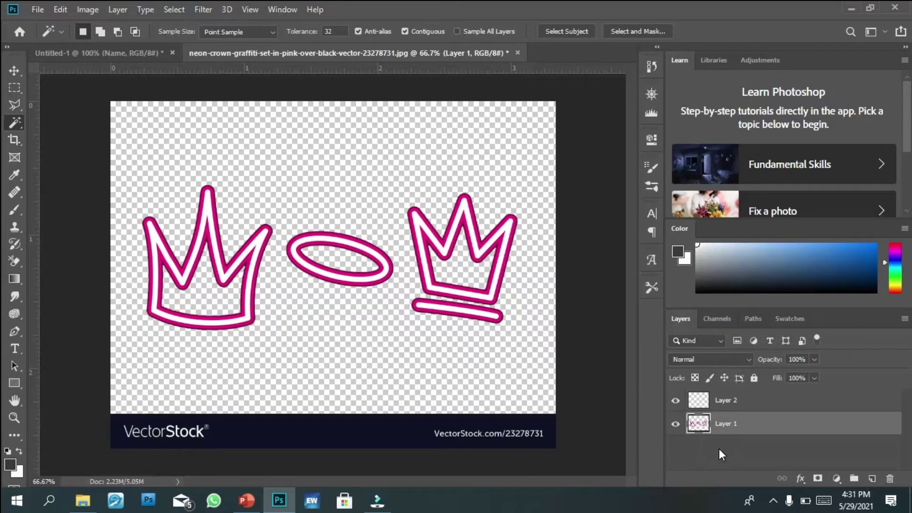
# - Merge Layer 2 down into Layer 1 and delete the dark footer strip selected with the Magic Wand
pyautogui.click(712, 400)
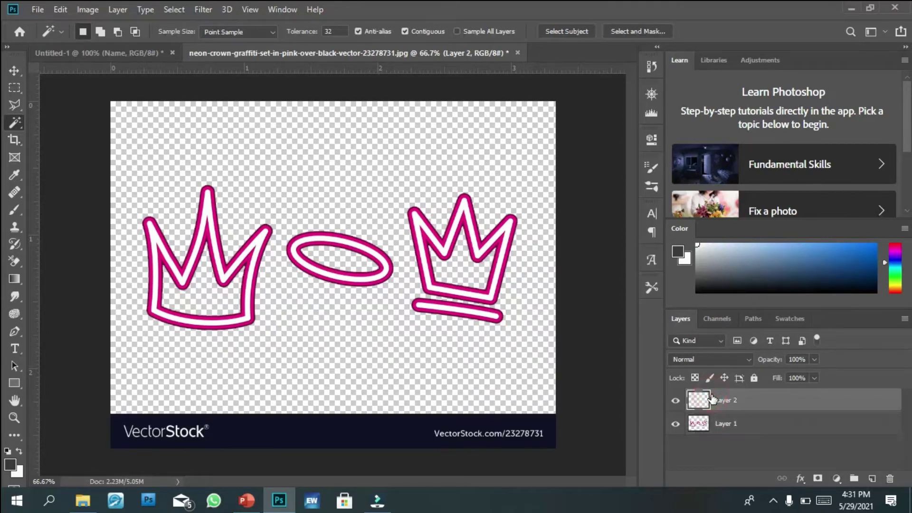
pyautogui.hotkey('ctrl', 'e')
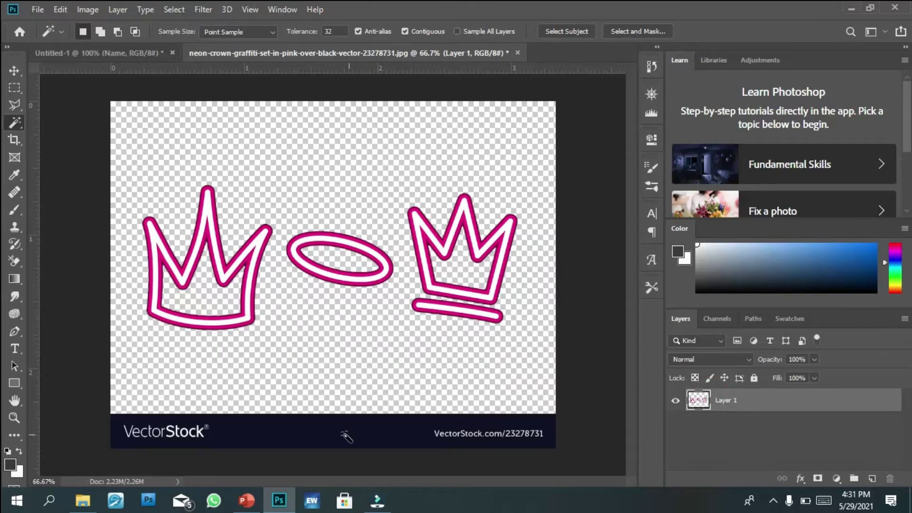
pyautogui.click(317, 440)
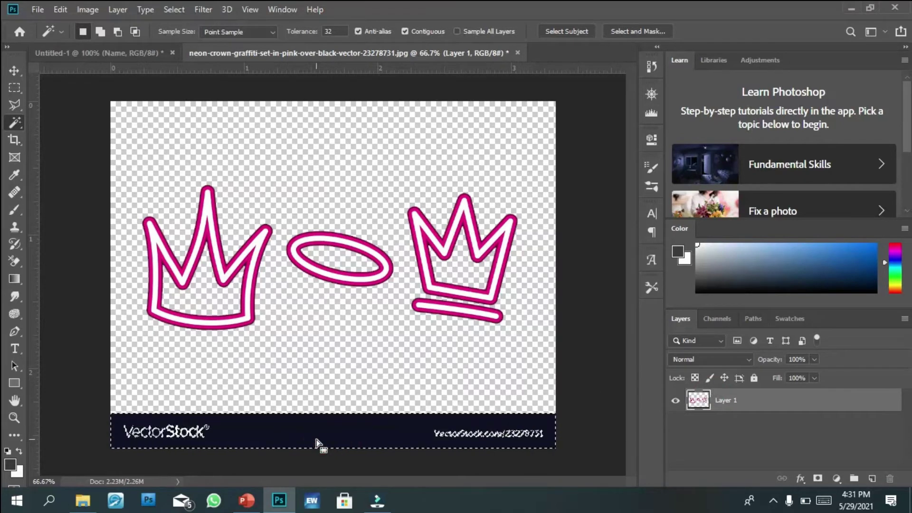
pyautogui.press('Delete')
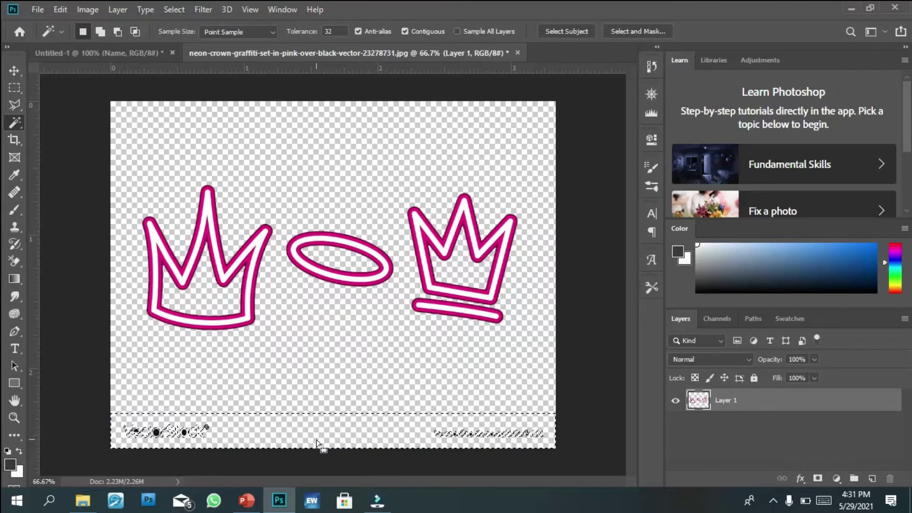
# - Erase the dark leftover specks of the VectorStock logo with the Magic Wand and Background Eraser
pyautogui.click(183, 434)
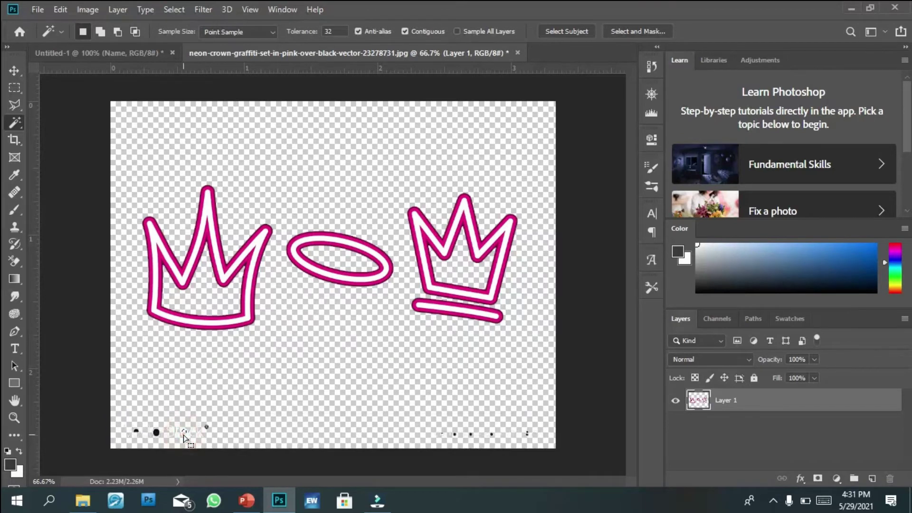
pyautogui.click(157, 432)
pyautogui.click(136, 433)
pyautogui.click(12, 262)
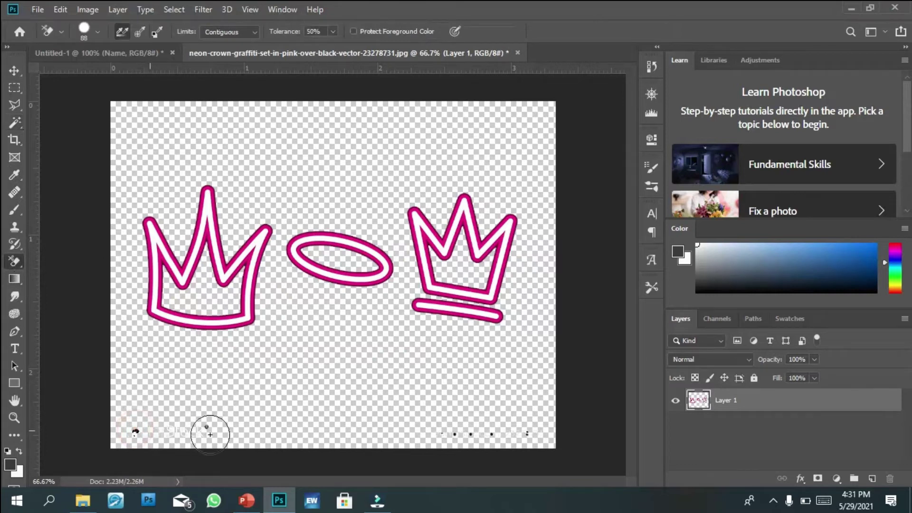
pyautogui.click(205, 429)
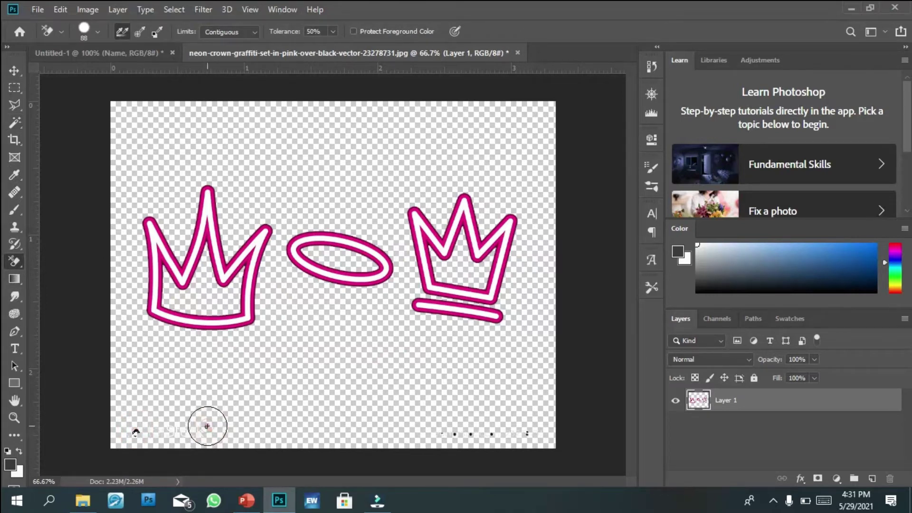
pyautogui.click(136, 432)
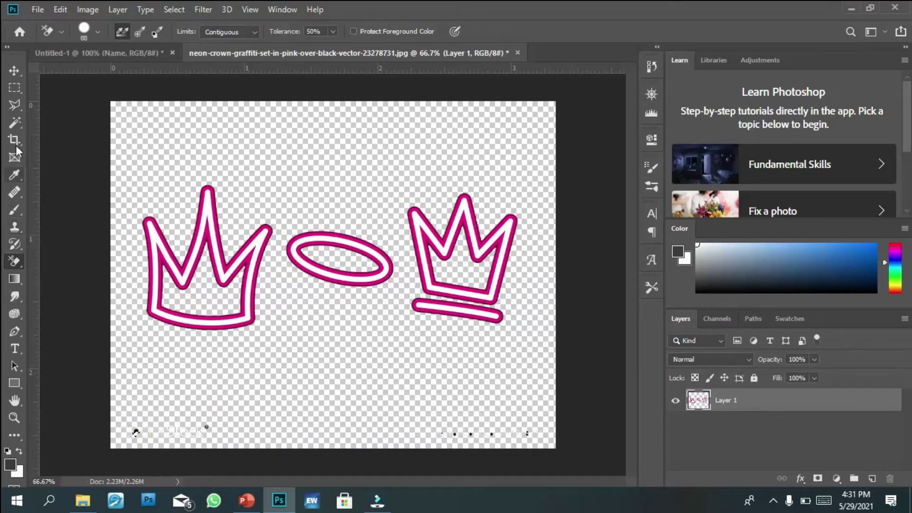
pyautogui.click(11, 123)
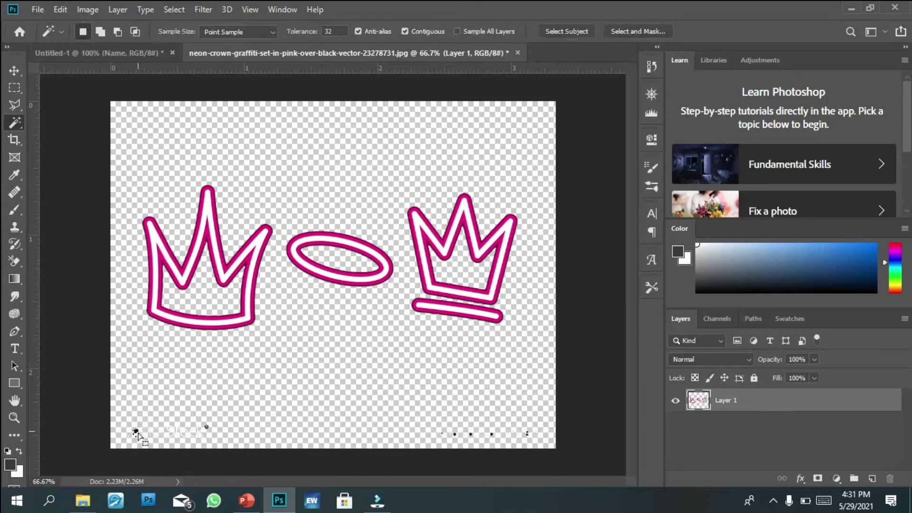
pyautogui.click(137, 432)
pyautogui.click(14, 257)
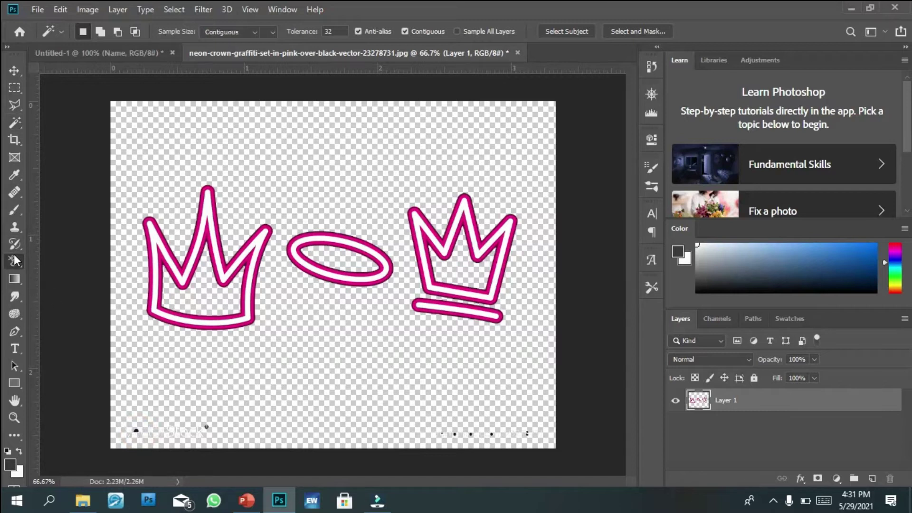
pyautogui.click(206, 432)
pyautogui.click(156, 435)
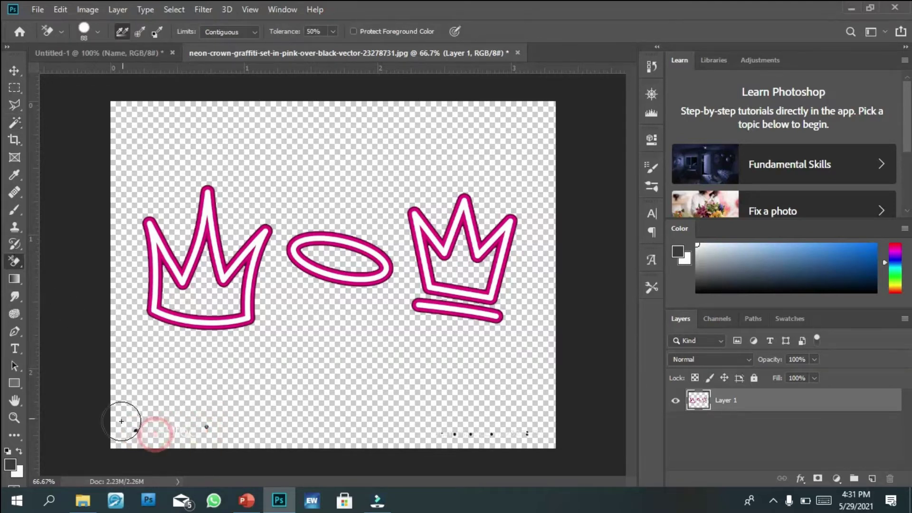
# - Smudge away the remaining VectorStock logo specks near the canvas's lower-left corner with the Smudge tool
pyautogui.click(14, 296)
pyautogui.moveTo(126, 421); pyautogui.dragTo(264, 438)
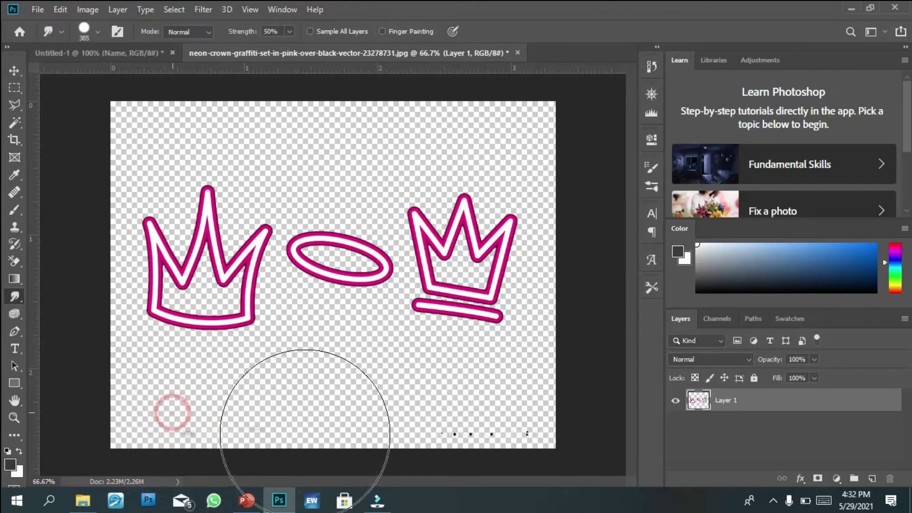
pyautogui.moveTo(190, 433); pyautogui.dragTo(292, 435)
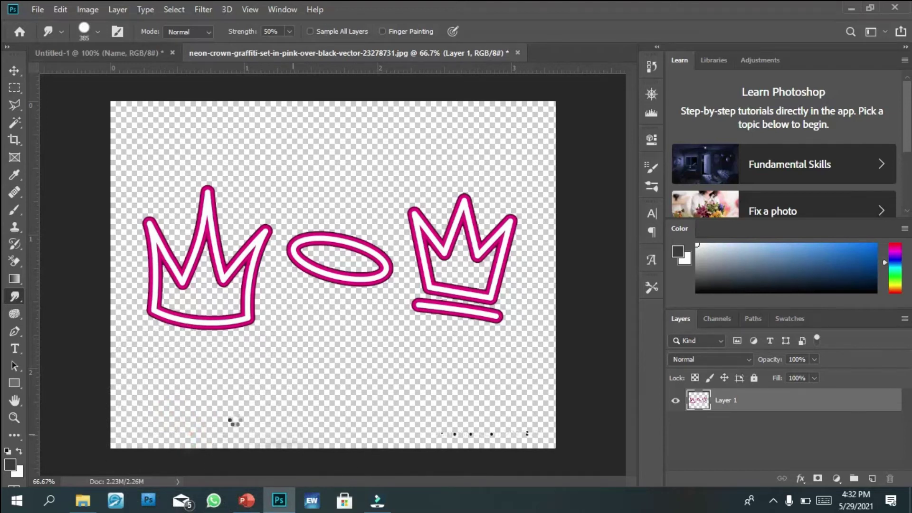
# - Smudge away the leftover specks of the VectorStock web address near the canvas's lower-right corner
pyautogui.moveTo(546, 417)
pyautogui.mouseDown()
pyautogui.moveTo(469, 417)
pyautogui.moveTo(470, 406)
pyautogui.mouseUp()
pyautogui.hotkey('ctrl', 'z')
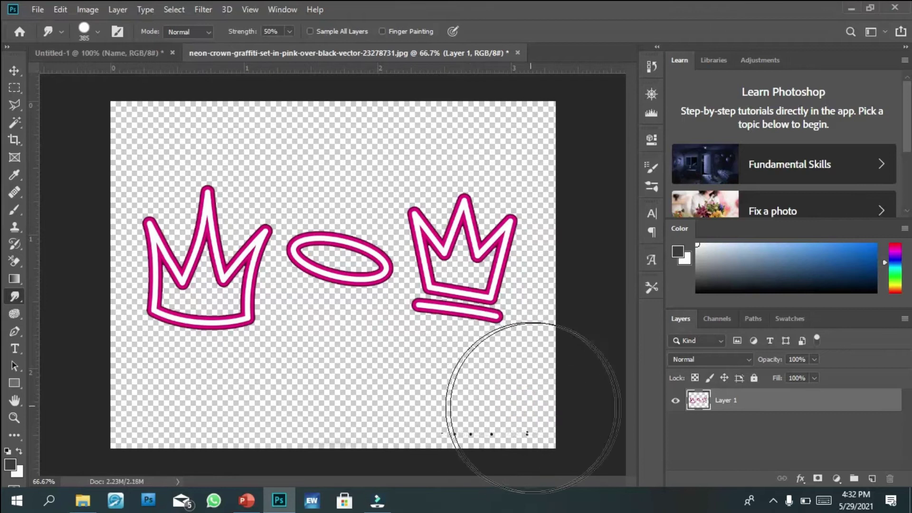
pyautogui.moveTo(492, 425); pyautogui.dragTo(399, 421)
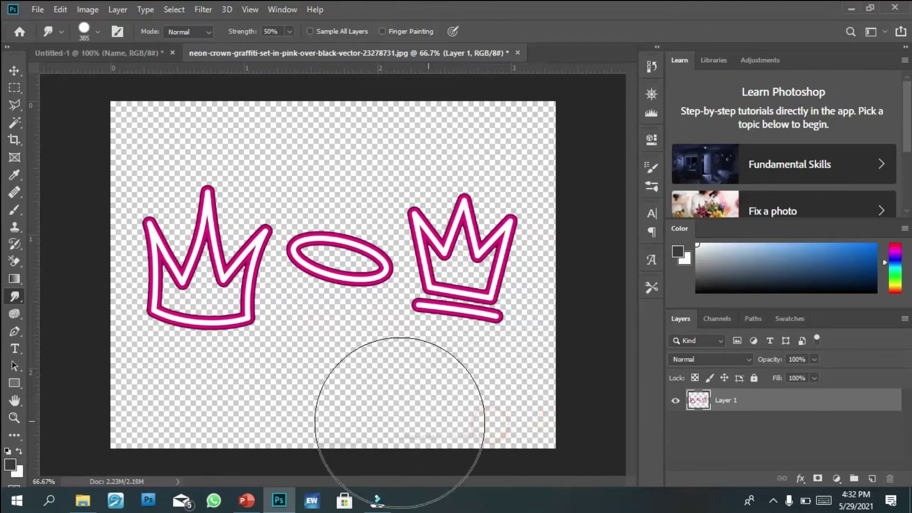
pyautogui.moveTo(468, 430)
pyautogui.mouseDown()
pyautogui.moveTo(353, 425)
pyautogui.moveTo(319, 414)
pyautogui.mouseUp()
pyautogui.moveTo(403, 425)
pyautogui.mouseDown()
pyautogui.moveTo(298, 404)
pyautogui.moveTo(419, 426)
pyautogui.mouseUp()
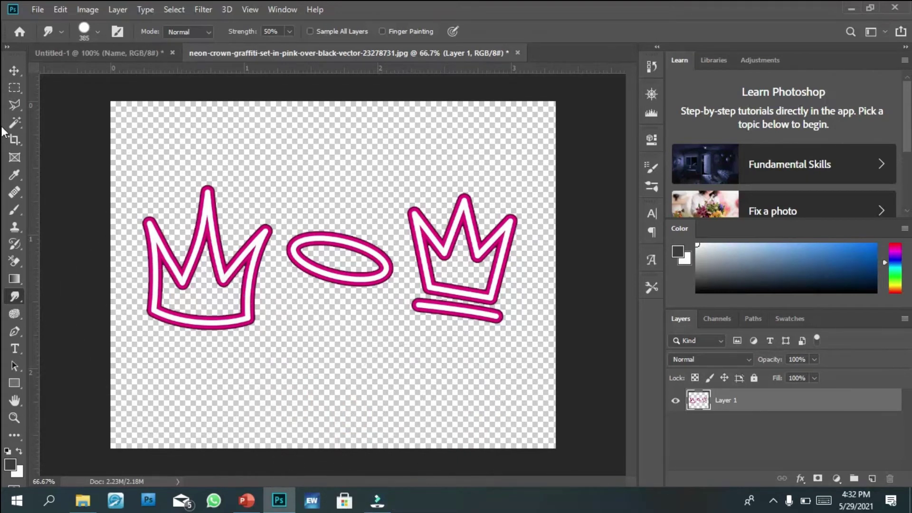
# - Move the crown artwork slightly up and left, and select it by inverting a Magic Wand selection of the transparent background
pyautogui.click(13, 71)
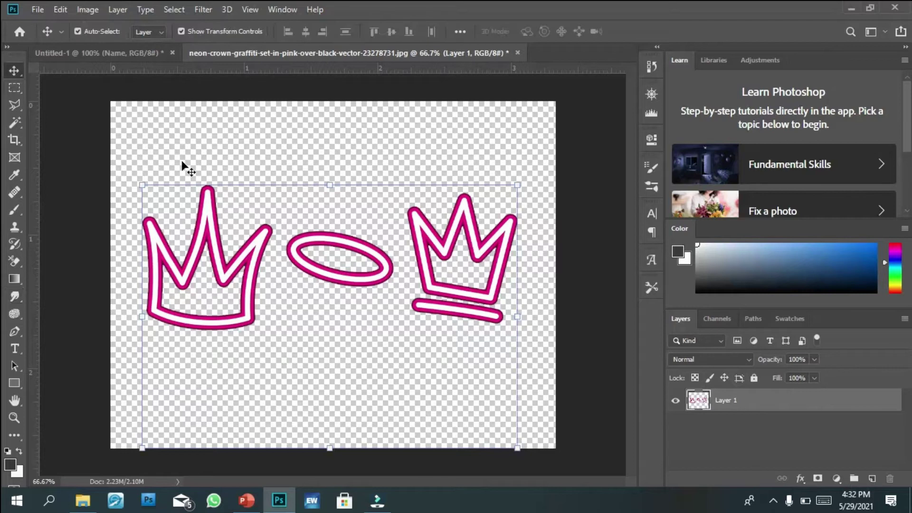
pyautogui.moveTo(294, 257); pyautogui.dragTo(273, 245)
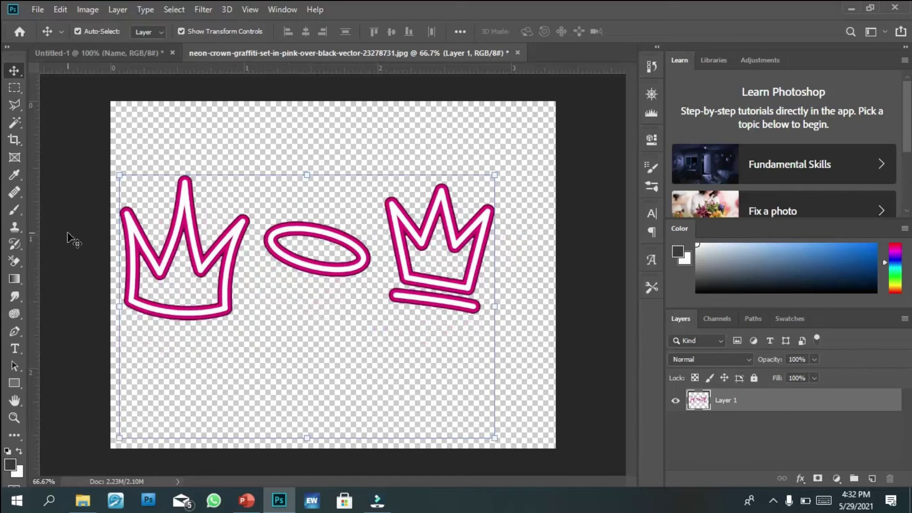
pyautogui.click(15, 122)
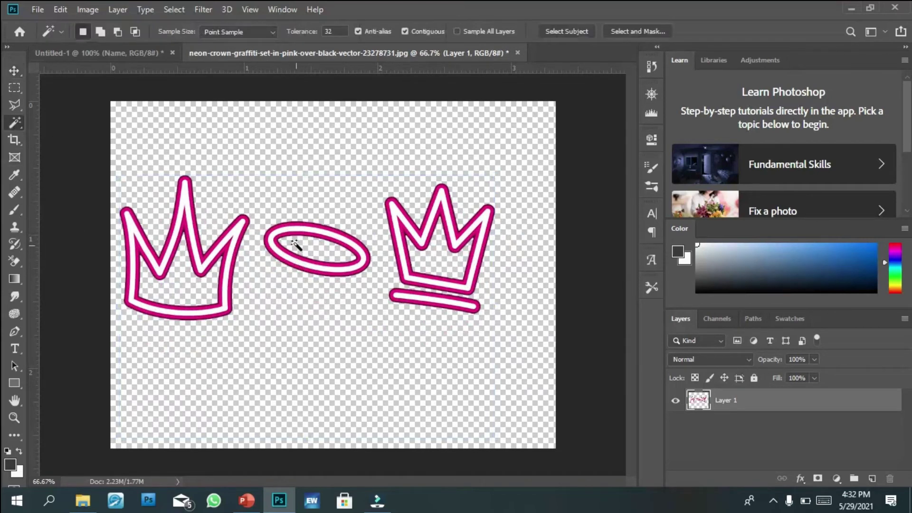
pyautogui.click(292, 219)
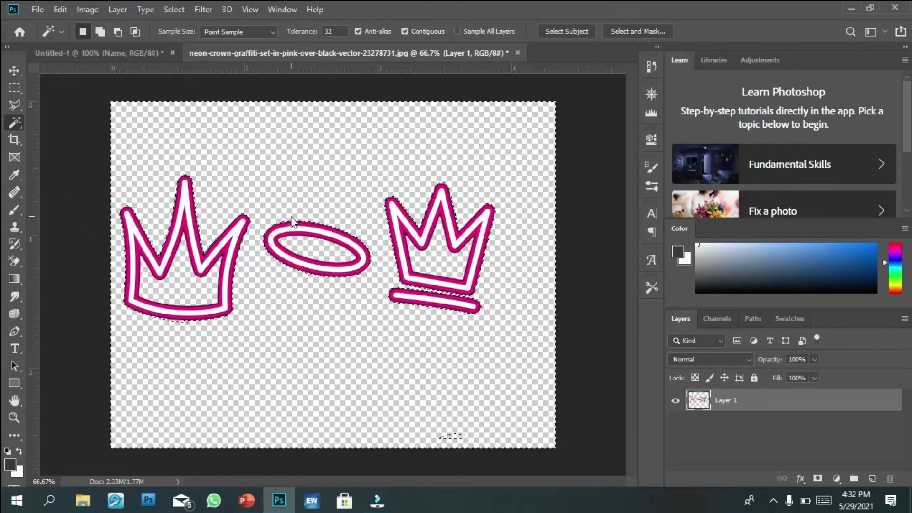
pyautogui.rightClick(292, 206)
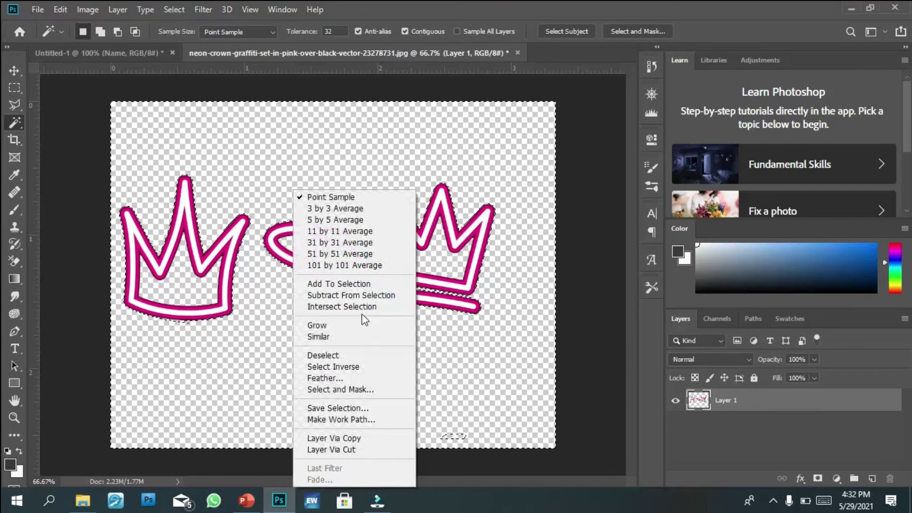
pyautogui.click(336, 366)
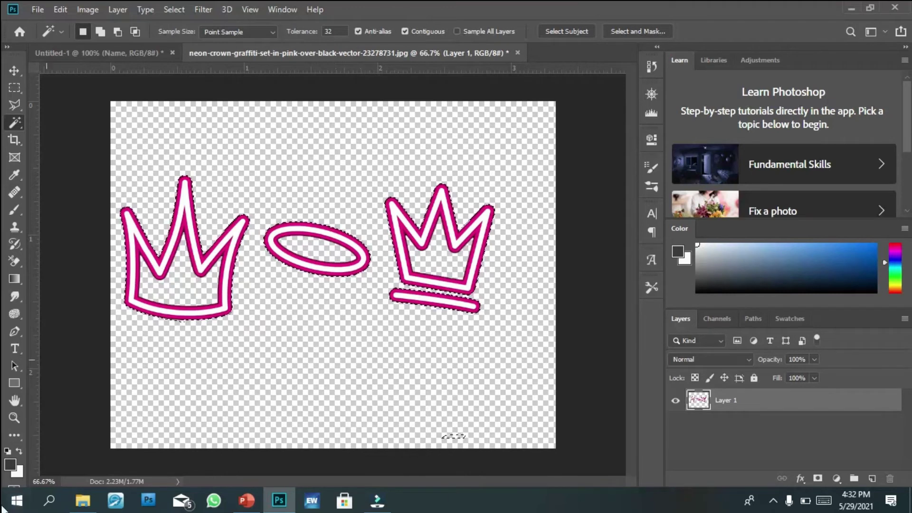
# - Try to erase the remaining selected specks near the canvas's lower edge with the Background Eraser
pyautogui.click(14, 260)
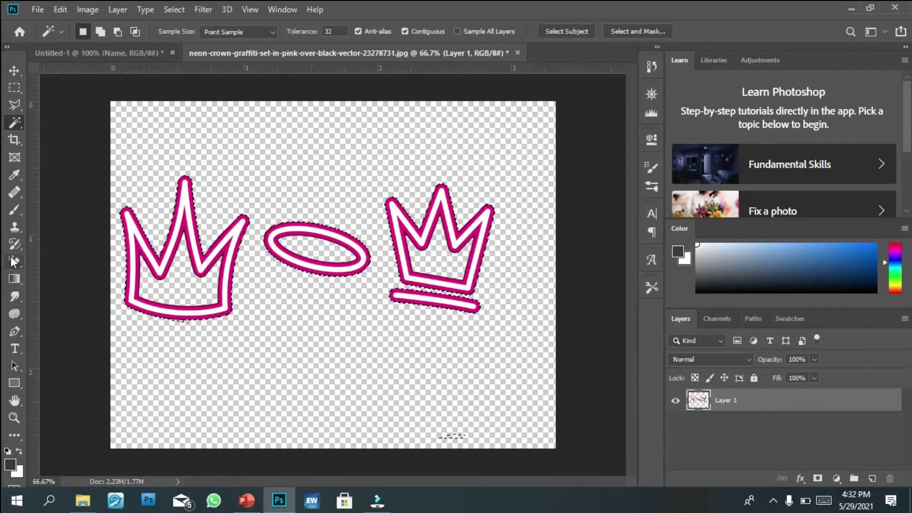
pyautogui.click(442, 429)
pyautogui.click(445, 431)
pyautogui.click(450, 437)
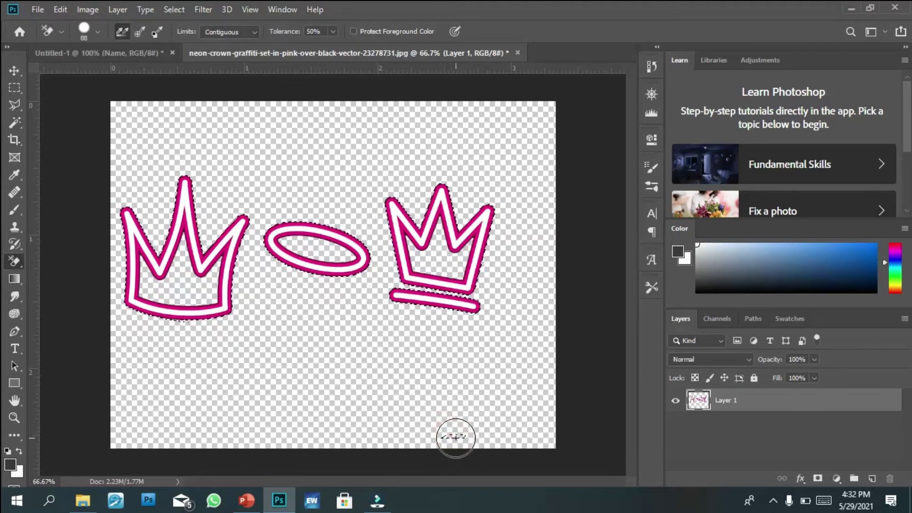
pyautogui.rightClick(456, 435)
pyautogui.click(437, 449)
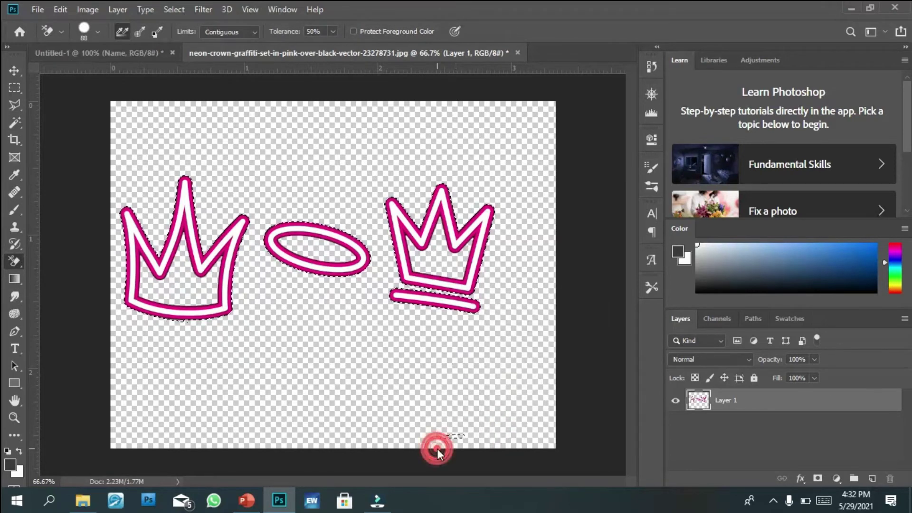
# - Move the selected crown artwork into the Untitled-1 document, over the NAME text
pyautogui.click(14, 71)
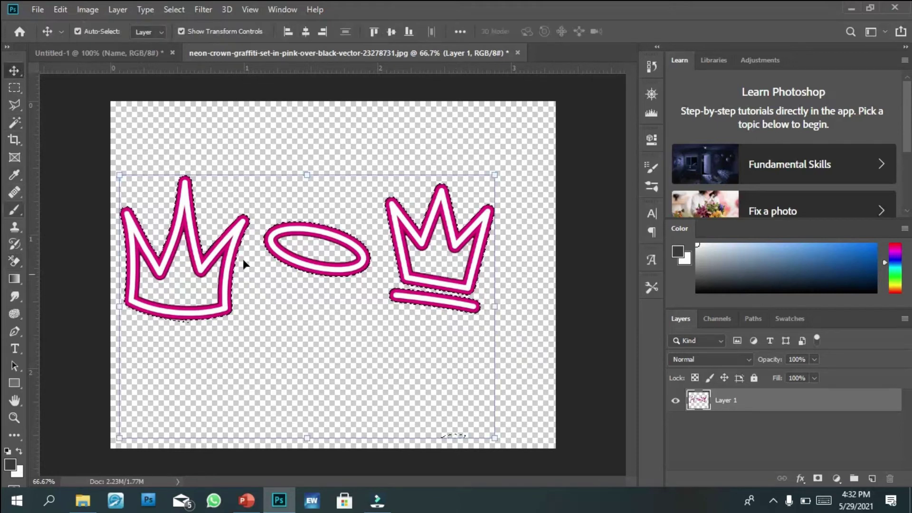
pyautogui.moveTo(291, 217); pyautogui.dragTo(317, 219)
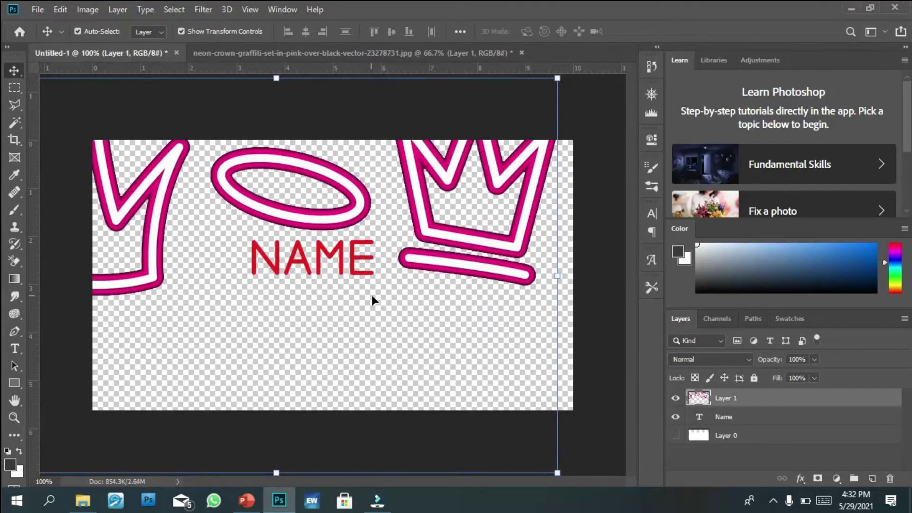
pyautogui.moveTo(383, 289); pyautogui.dragTo(418, 309)
# - Scale the crown artwork to 42.02% and place it directly below the NAME text
pyautogui.moveTo(558, 471); pyautogui.dragTo(237, 236)
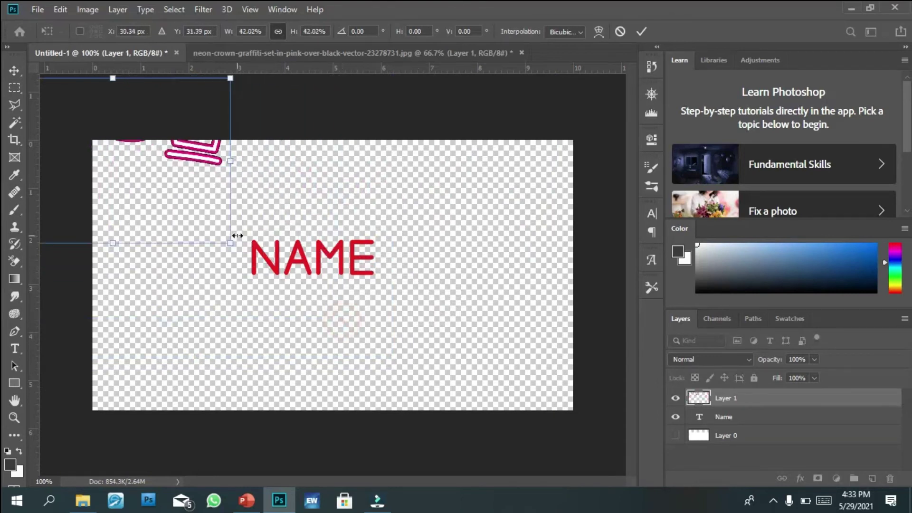
pyautogui.moveTo(165, 192); pyautogui.dragTo(397, 389)
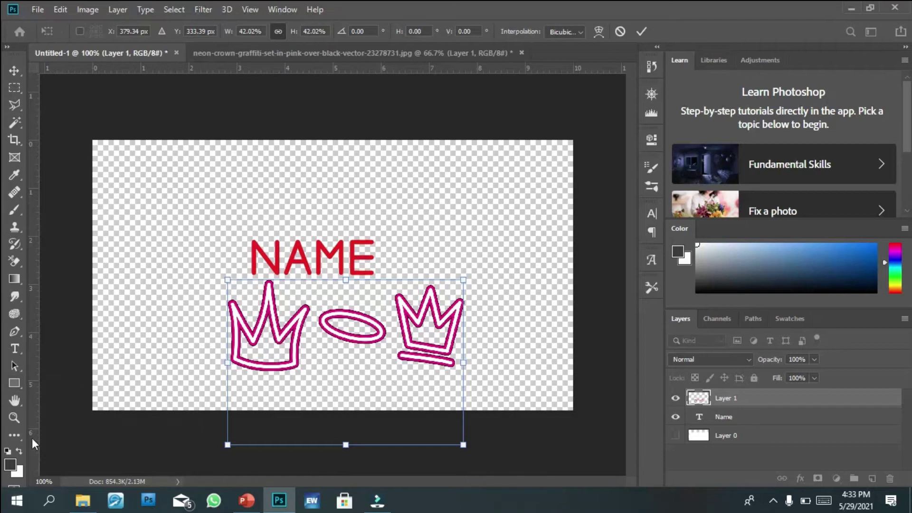
pyautogui.click(13, 313)
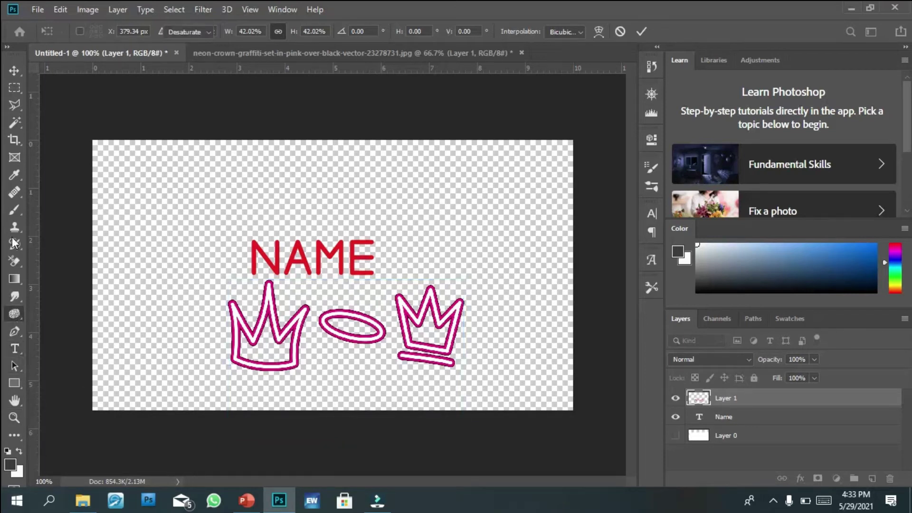
# - Extend the canvas downward past its lower edge with the Crop tool
pyautogui.click(13, 141)
pyautogui.click(14, 140)
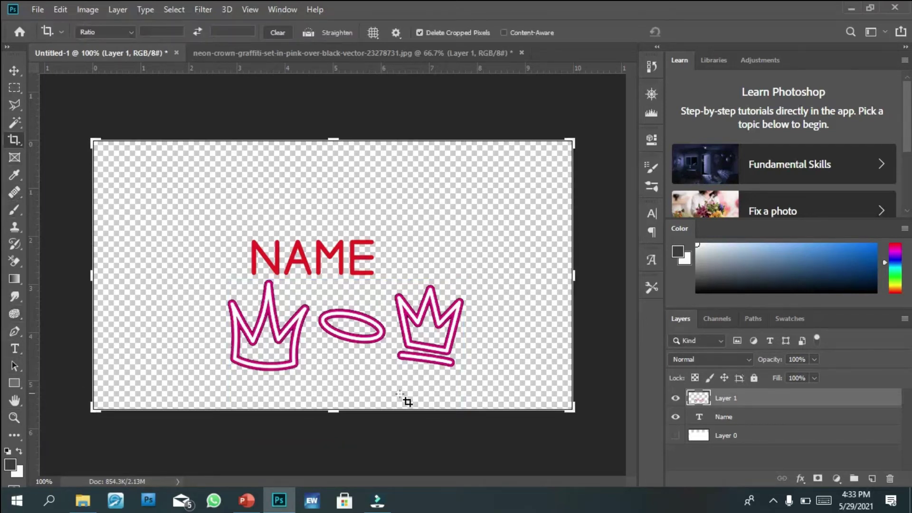
pyautogui.moveTo(568, 405); pyautogui.dragTo(523, 398)
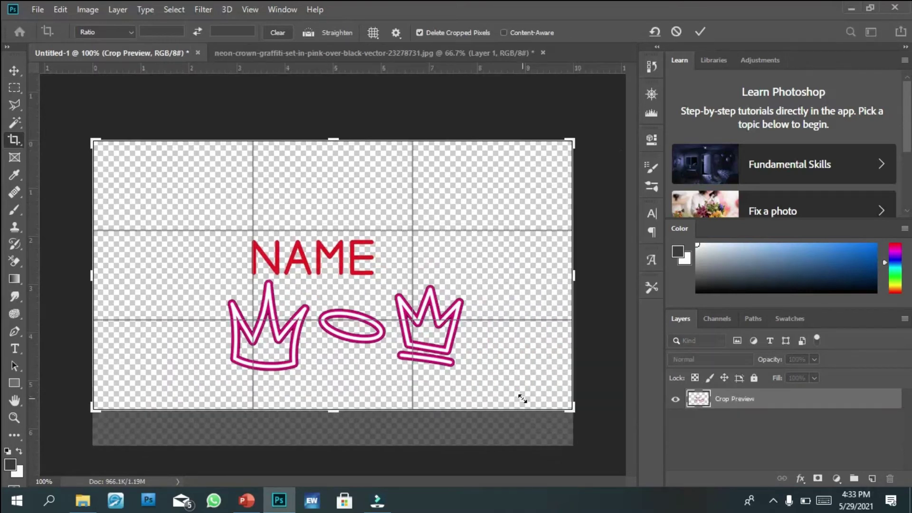
pyautogui.hotkey('ctrl', 'z')
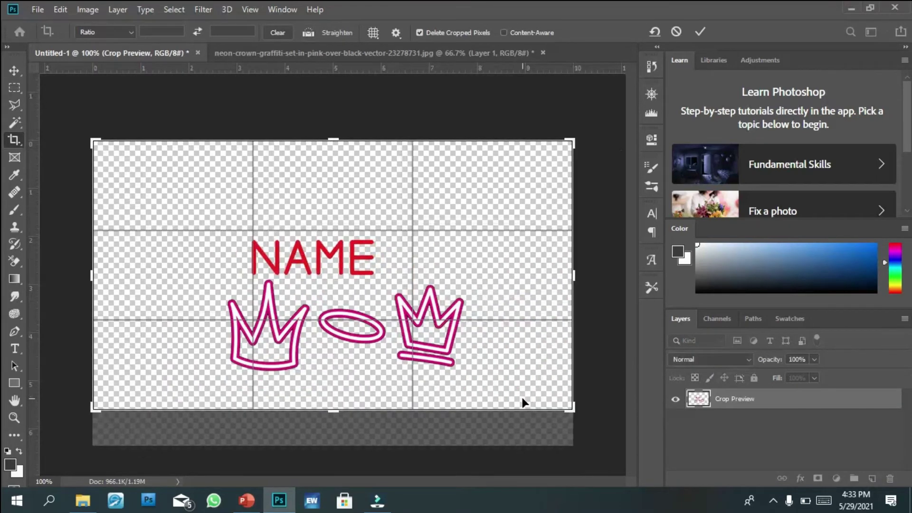
pyautogui.moveTo(330, 409); pyautogui.dragTo(336, 428)
pyautogui.hotkey('ctrl', 'r')
# - Move the crown artwork slightly lower to leave a gap beneath the NAME text
pyautogui.click(14, 75)
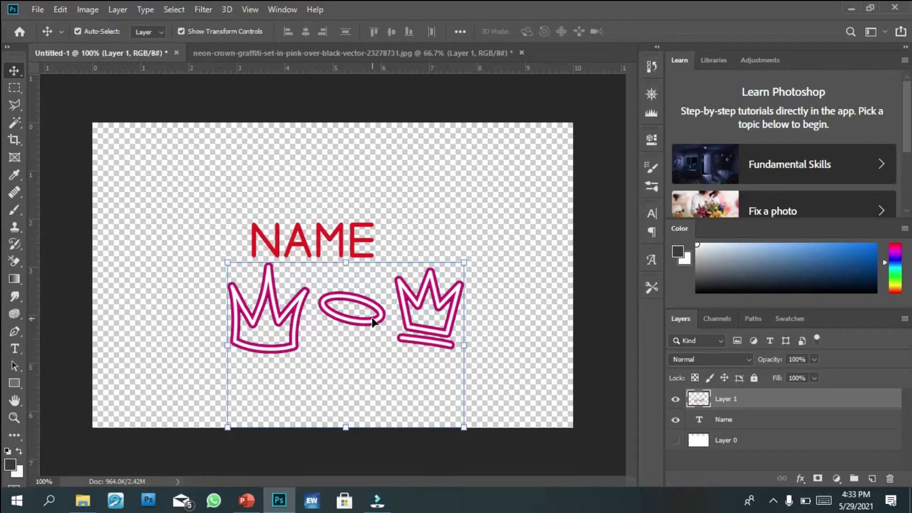
pyautogui.moveTo(373, 322); pyautogui.dragTo(421, 414)
pyautogui.moveTo(324, 344); pyautogui.dragTo(371, 343)
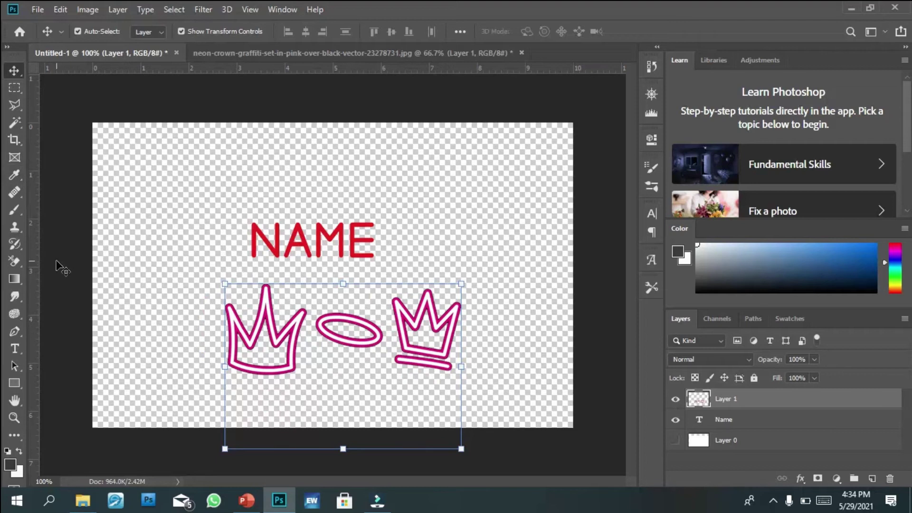
# - Partly erase the left crown with the Background Eraser, and smudge its remains down off the canvas
pyautogui.click(11, 262)
pyautogui.moveTo(225, 297)
pyautogui.mouseDown()
pyautogui.moveTo(238, 327)
pyautogui.moveTo(278, 308)
pyautogui.moveTo(232, 325)
pyautogui.moveTo(259, 296)
pyautogui.moveTo(271, 295)
pyautogui.moveTo(263, 321)
pyautogui.moveTo(289, 296)
pyautogui.moveTo(265, 311)
pyautogui.mouseUp()
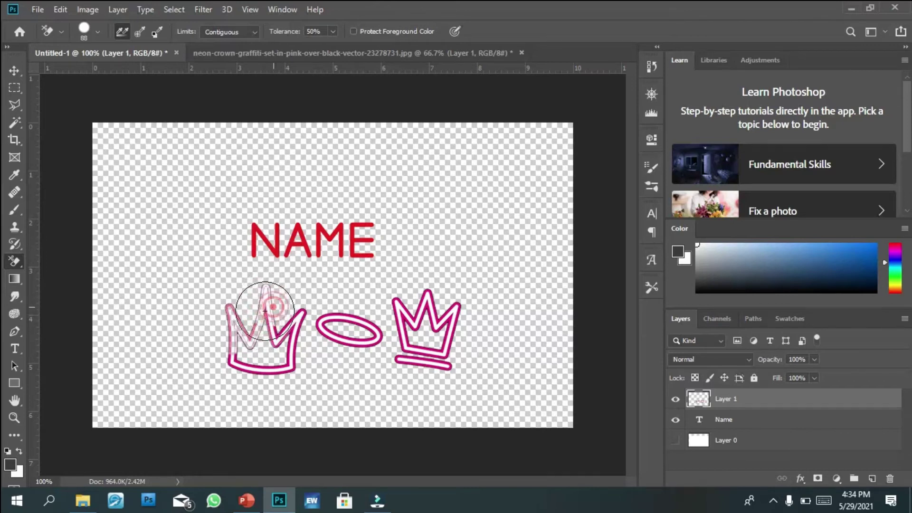
pyautogui.click(14, 299)
pyautogui.moveTo(182, 383)
pyautogui.mouseDown()
pyautogui.moveTo(151, 416)
pyautogui.moveTo(197, 376)
pyautogui.moveTo(122, 421)
pyautogui.moveTo(189, 368)
pyautogui.moveTo(146, 397)
pyautogui.moveTo(191, 445)
pyautogui.moveTo(209, 487)
pyautogui.moveTo(212, 450)
pyautogui.moveTo(284, 512)
pyautogui.mouseUp()
pyautogui.moveTo(253, 447); pyautogui.dragTo(276, 512)
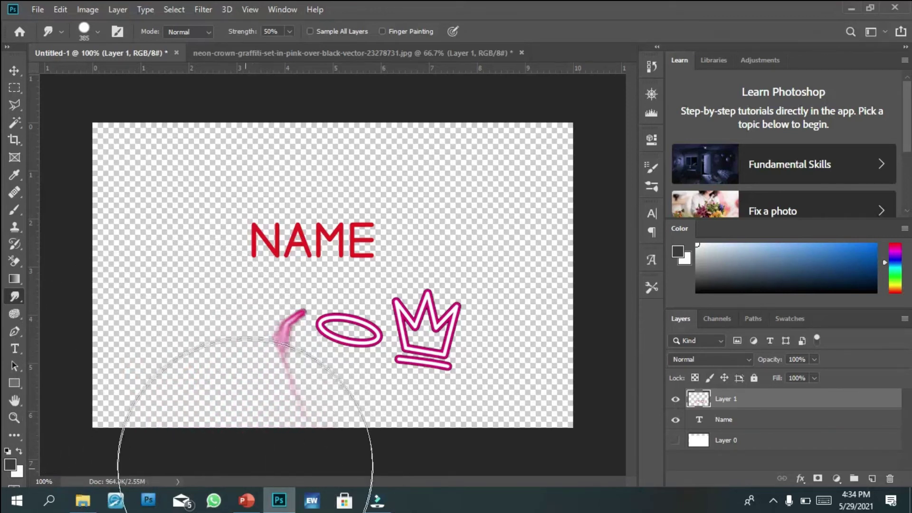
pyautogui.moveTo(229, 437); pyautogui.dragTo(214, 503)
pyautogui.moveTo(228, 427)
pyautogui.mouseDown()
pyautogui.moveTo(208, 447)
pyautogui.moveTo(196, 484)
pyautogui.moveTo(204, 426)
pyautogui.moveTo(179, 366)
pyautogui.mouseUp()
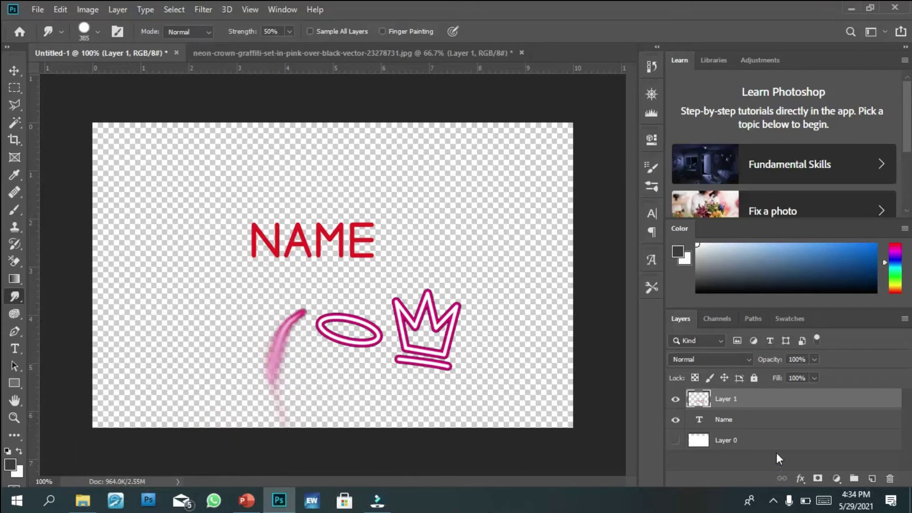
# - Rasterize the Name text layer
pyautogui.click(767, 421)
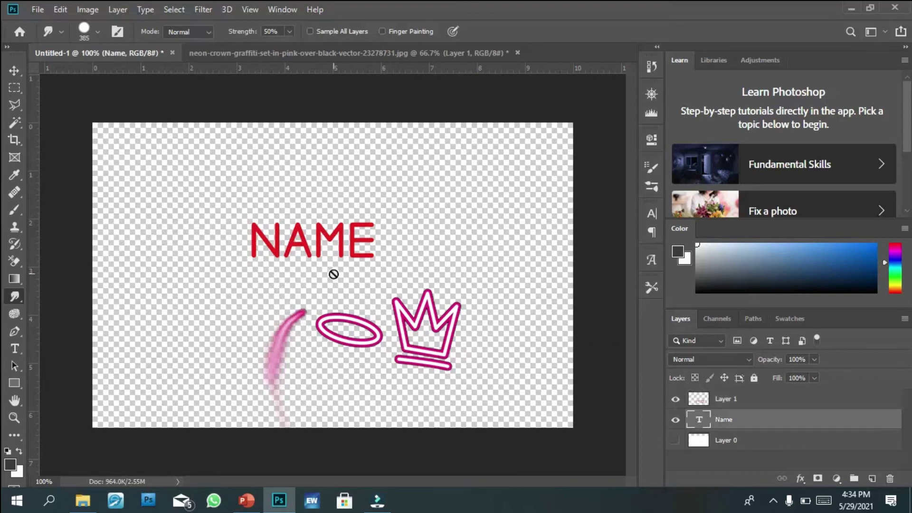
pyautogui.click(348, 236)
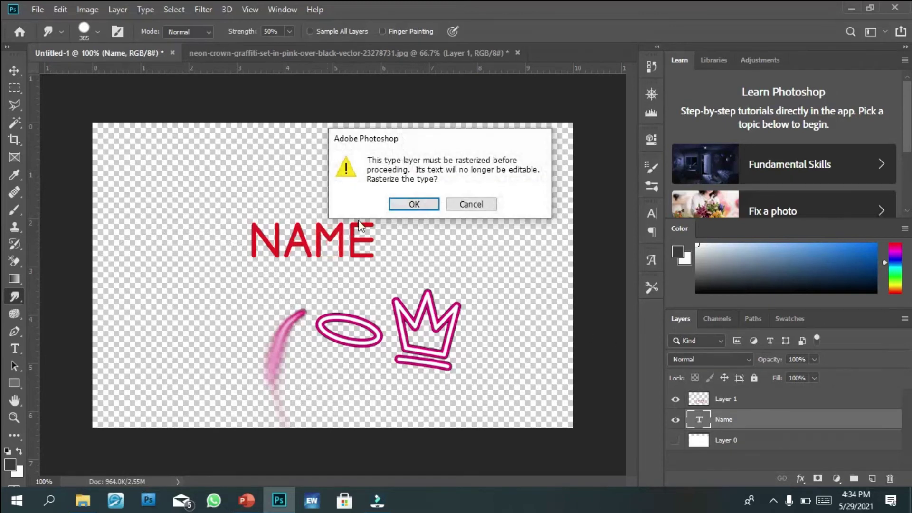
pyautogui.click(412, 205)
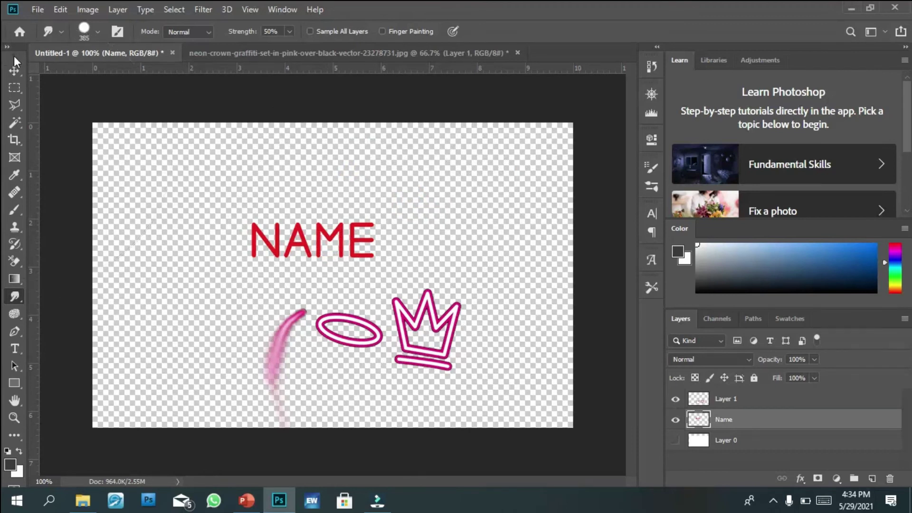
# - Undo the text's rasterization and move the NAME text up and to the right, above the right crown
pyautogui.click(14, 69)
pyautogui.moveTo(329, 244); pyautogui.dragTo(428, 233)
pyautogui.hotkey('ctrl', 'z')
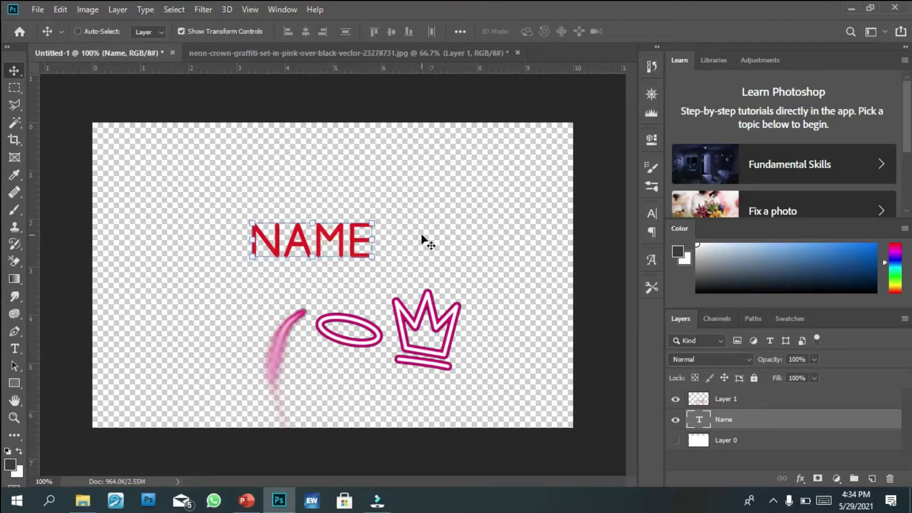
pyautogui.moveTo(303, 248); pyautogui.dragTo(418, 213)
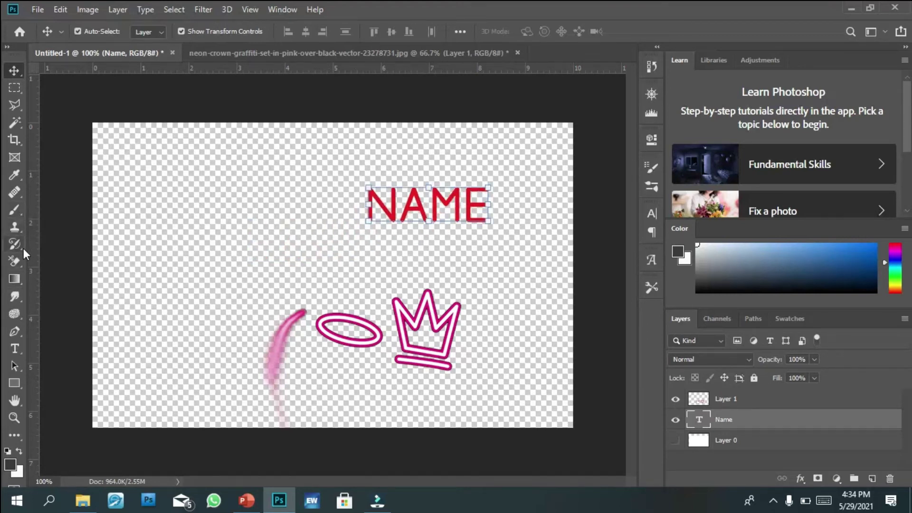
# - Erase the pink smudge left of the oval on Layer 1 with the Background Eraser
pyautogui.click(15, 260)
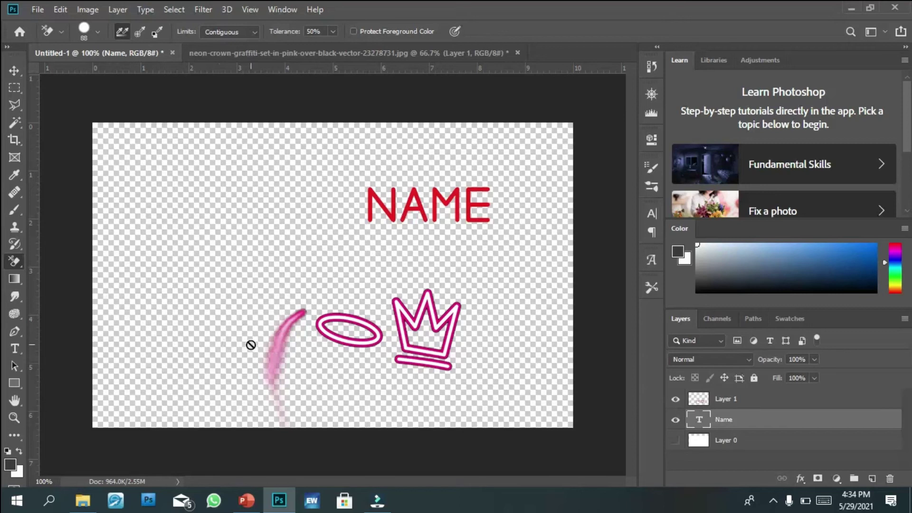
pyautogui.click(745, 403)
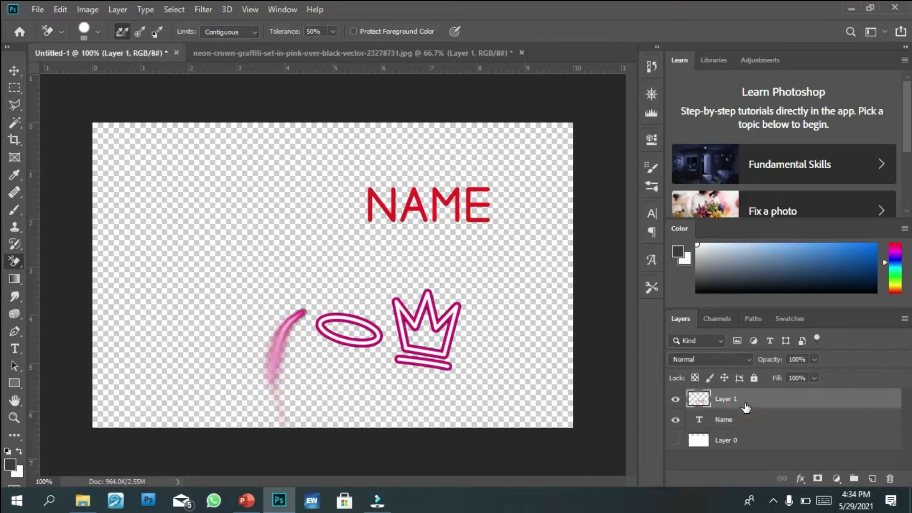
pyautogui.moveTo(271, 337)
pyautogui.mouseDown()
pyautogui.moveTo(270, 349)
pyautogui.moveTo(271, 327)
pyautogui.moveTo(284, 330)
pyautogui.mouseUp()
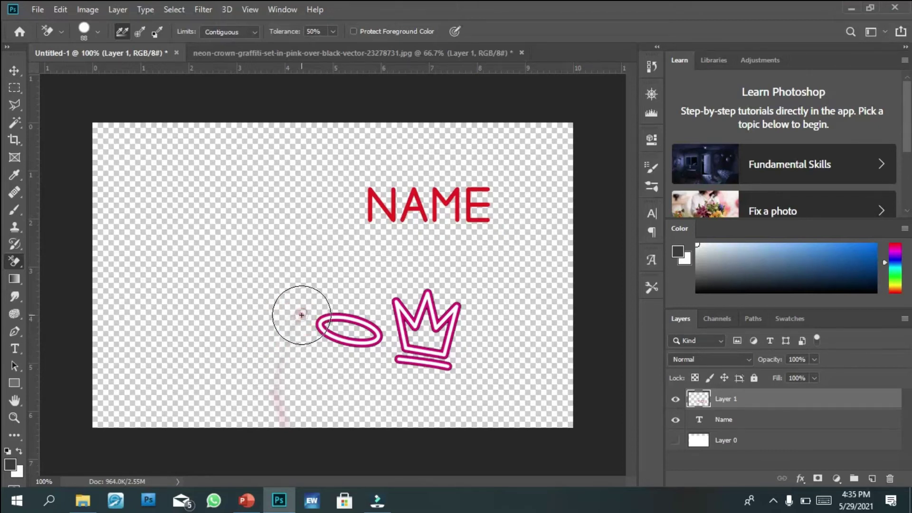
pyautogui.moveTo(294, 330)
pyautogui.mouseDown()
pyautogui.moveTo(286, 396)
pyautogui.moveTo(274, 386)
pyautogui.moveTo(289, 423)
pyautogui.moveTo(281, 436)
pyautogui.moveTo(277, 418)
pyautogui.moveTo(206, 404)
pyautogui.moveTo(375, 424)
pyautogui.moveTo(293, 389)
pyautogui.mouseUp()
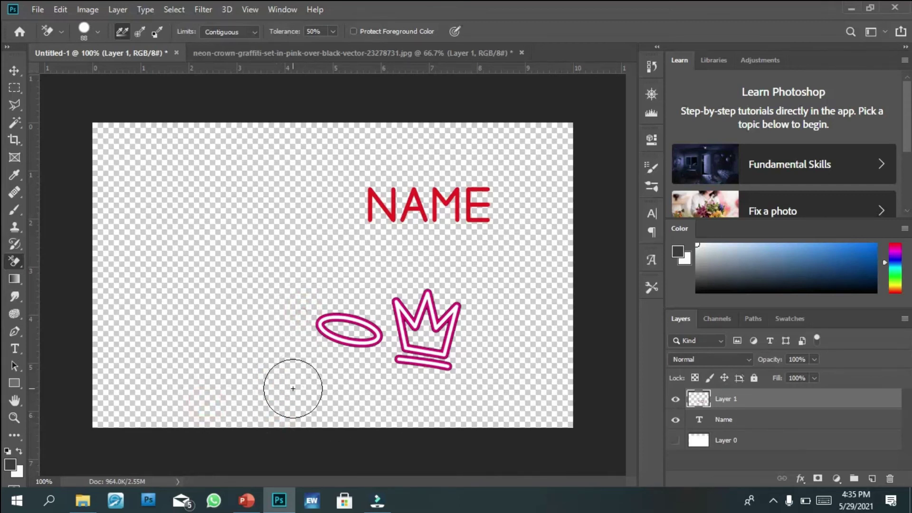
# - Erase the right crown's outline with the Background Eraser, setting its brush size to 109 px
pyautogui.moveTo(480, 309)
pyautogui.mouseDown()
pyautogui.moveTo(448, 325)
pyautogui.moveTo(461, 310)
pyautogui.moveTo(454, 309)
pyautogui.mouseUp()
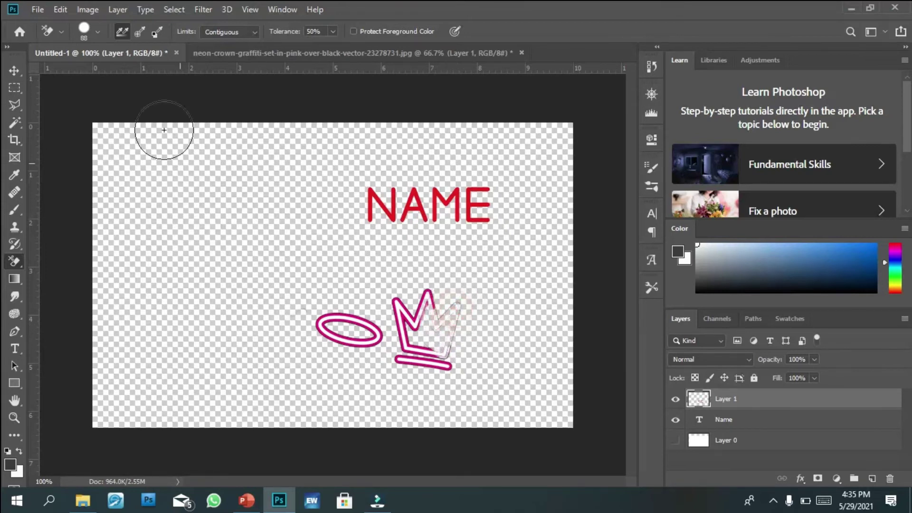
pyautogui.click(100, 33)
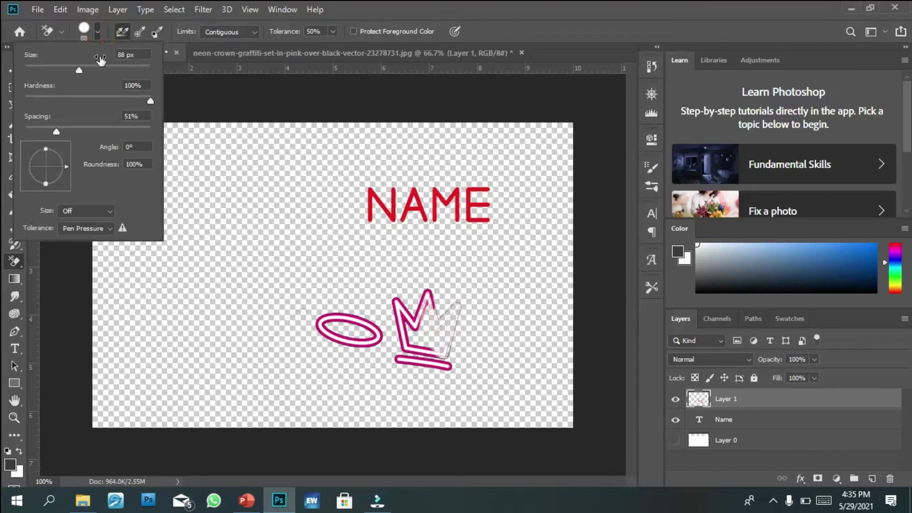
pyautogui.moveTo(95, 65); pyautogui.dragTo(431, 334)
pyautogui.click(433, 334)
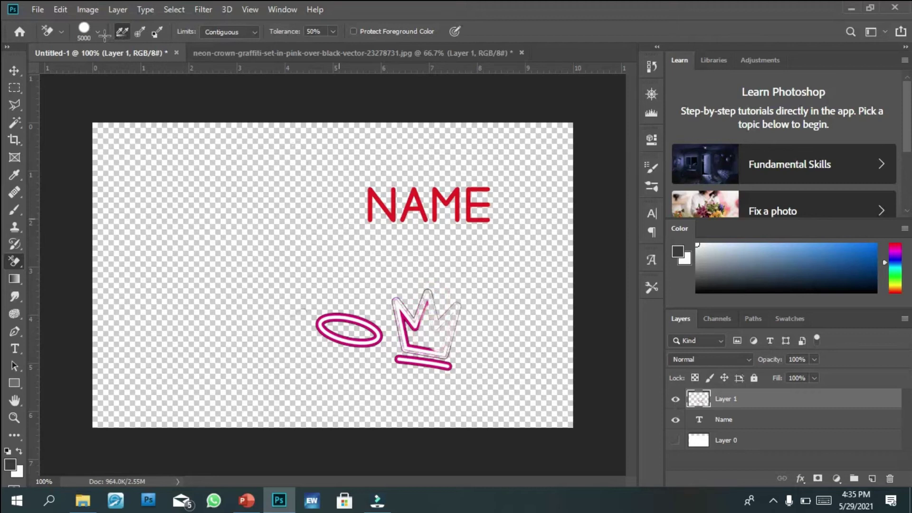
pyautogui.click(95, 30)
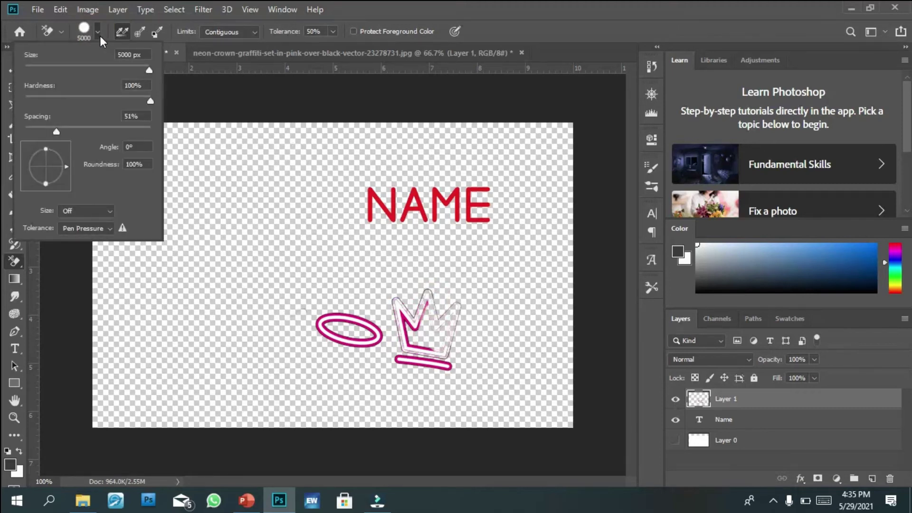
pyautogui.moveTo(103, 67); pyautogui.dragTo(90, 65)
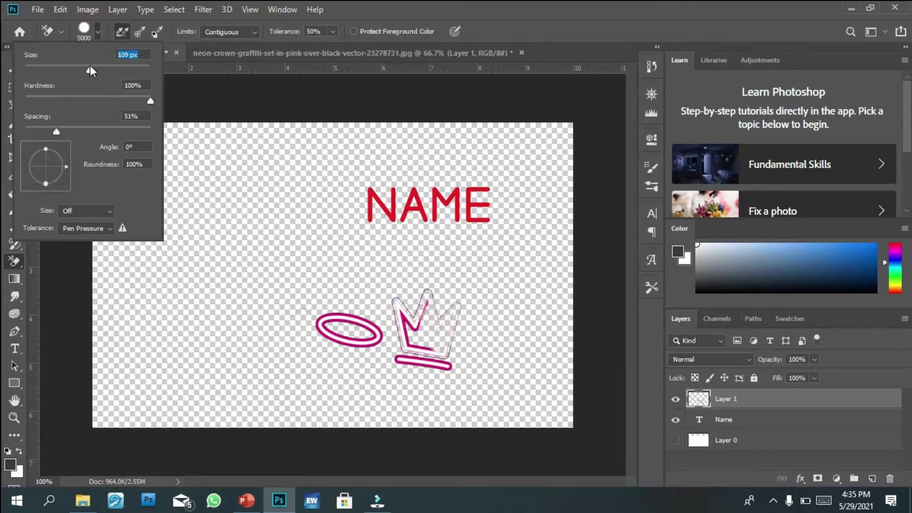
pyautogui.click(418, 314)
pyautogui.moveTo(426, 331); pyautogui.dragTo(403, 310)
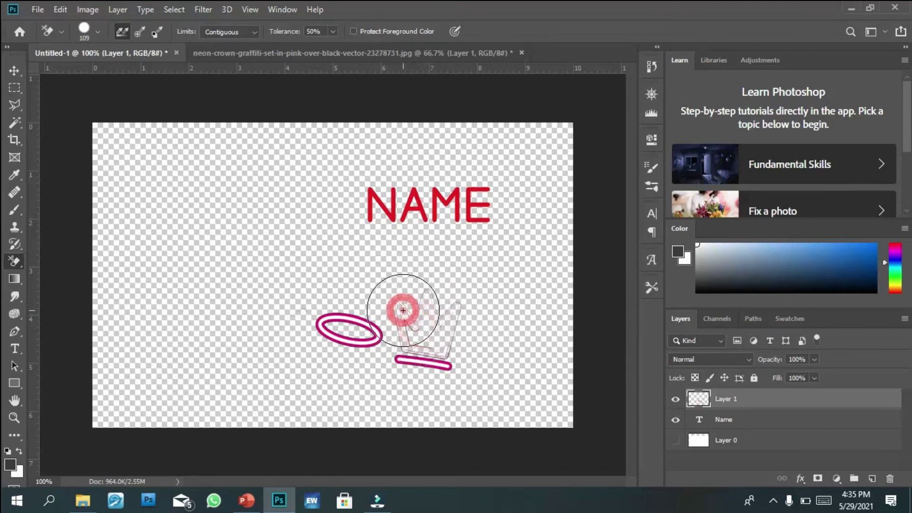
# - Smudge away the right crown's remains and base bar, and erase the resulting streaks with the Background Eraser while keeping the oval
pyautogui.click(15, 295)
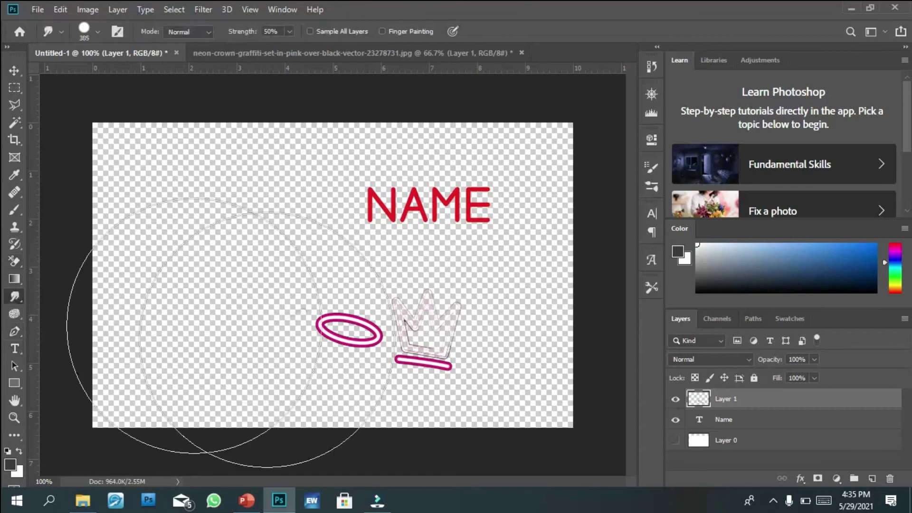
pyautogui.moveTo(483, 318)
pyautogui.mouseDown()
pyautogui.moveTo(563, 403)
pyautogui.moveTo(521, 387)
pyautogui.mouseUp()
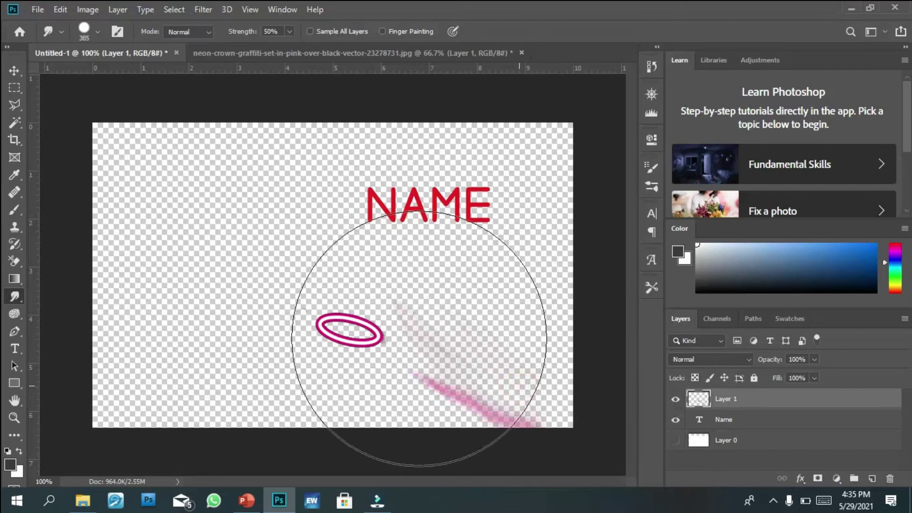
pyautogui.click(11, 260)
pyautogui.click(428, 382)
pyautogui.click(428, 382)
pyautogui.moveTo(593, 432)
pyautogui.mouseDown()
pyautogui.moveTo(478, 408)
pyautogui.moveTo(522, 424)
pyautogui.moveTo(484, 404)
pyautogui.moveTo(490, 373)
pyautogui.moveTo(520, 374)
pyautogui.moveTo(403, 324)
pyautogui.moveTo(400, 311)
pyautogui.moveTo(434, 323)
pyautogui.moveTo(417, 319)
pyautogui.moveTo(431, 338)
pyautogui.moveTo(391, 335)
pyautogui.mouseUp()
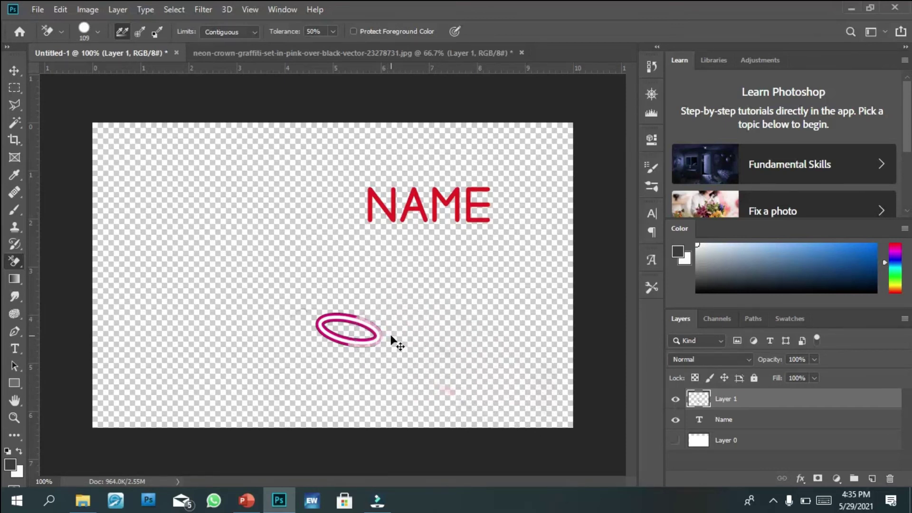
pyautogui.hotkey('ctrl', 'z')
pyautogui.moveTo(447, 379)
pyautogui.mouseDown()
pyautogui.moveTo(453, 411)
pyautogui.moveTo(516, 419)
pyautogui.moveTo(507, 384)
pyautogui.moveTo(401, 302)
pyautogui.moveTo(564, 361)
pyautogui.moveTo(514, 429)
pyautogui.moveTo(513, 335)
pyautogui.moveTo(420, 306)
pyautogui.moveTo(448, 310)
pyautogui.moveTo(406, 316)
pyautogui.mouseUp()
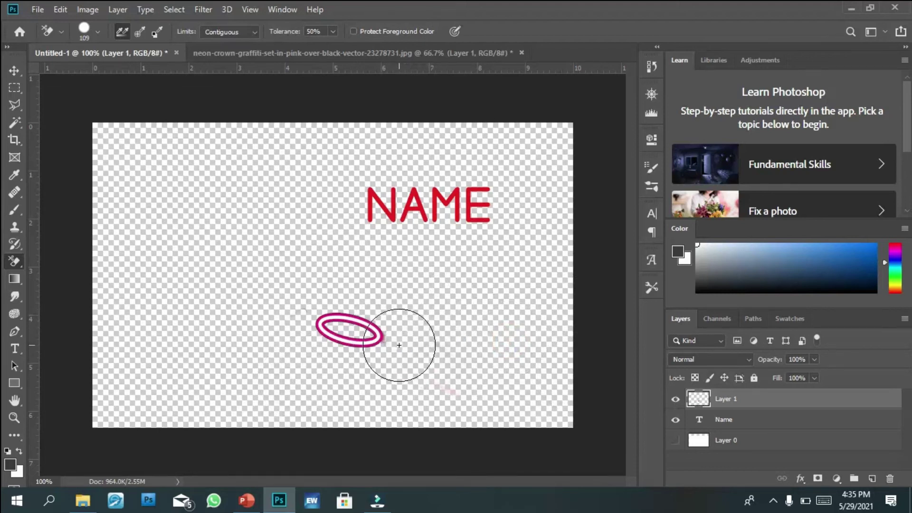
# - Move the oval on Layer 1 up over the upper part of the NAME text and deselect the layer
pyautogui.click(14, 71)
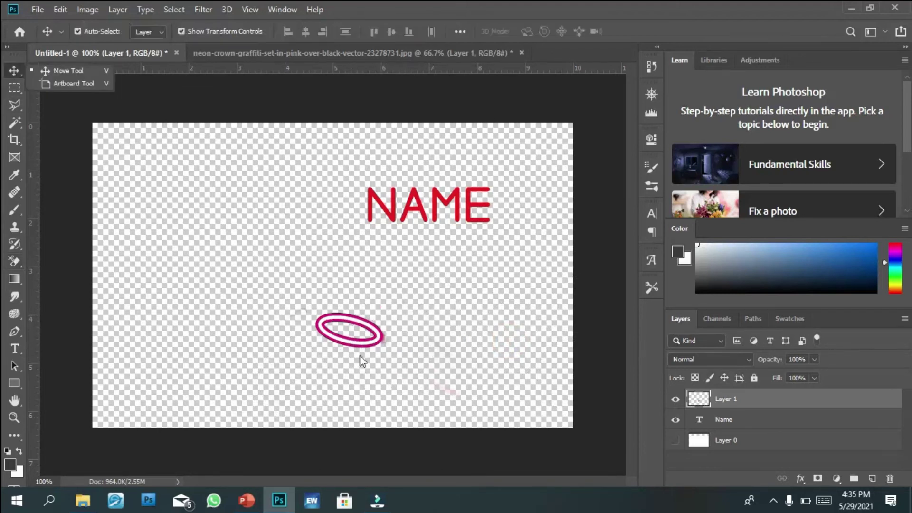
pyautogui.moveTo(360, 344); pyautogui.dragTo(469, 202)
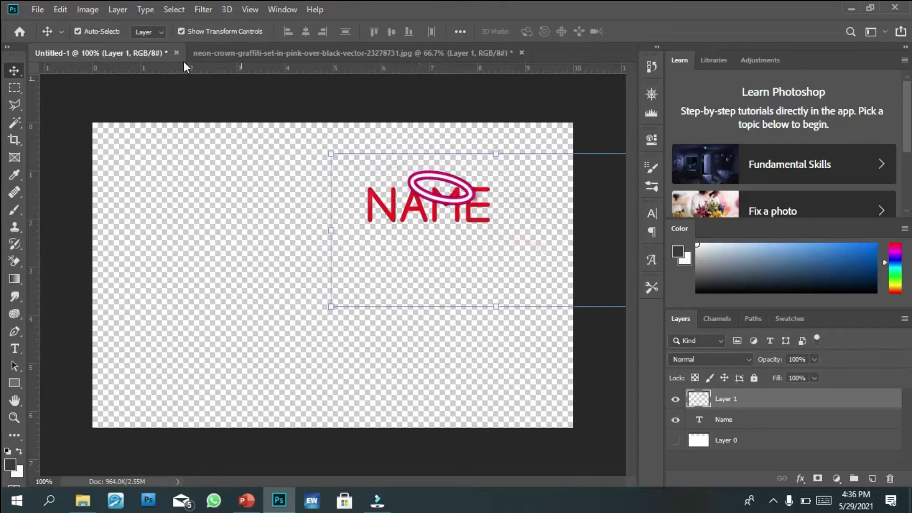
pyautogui.click(198, 215)
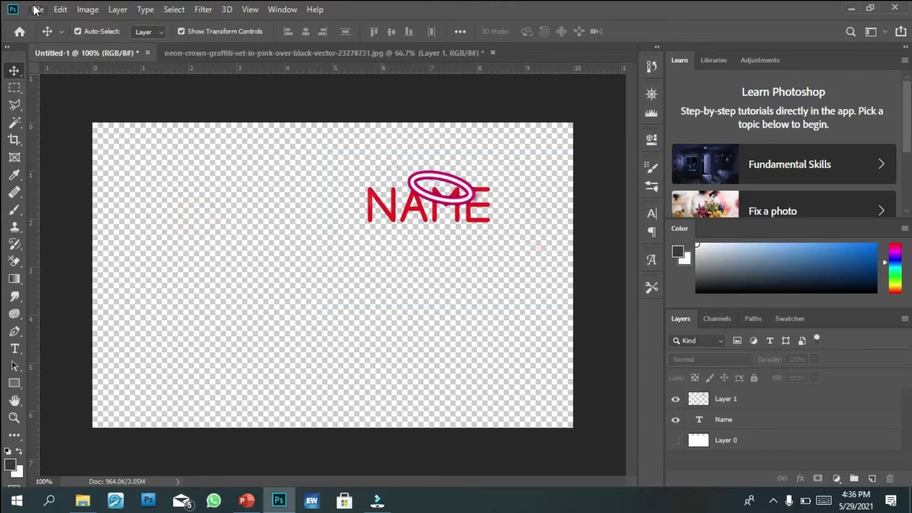
# - Set up a PNG copy of the document in the Videos folder, declining to replace the existing Untitled-1 file
pyautogui.click(36, 9)
pyautogui.click(115, 159)
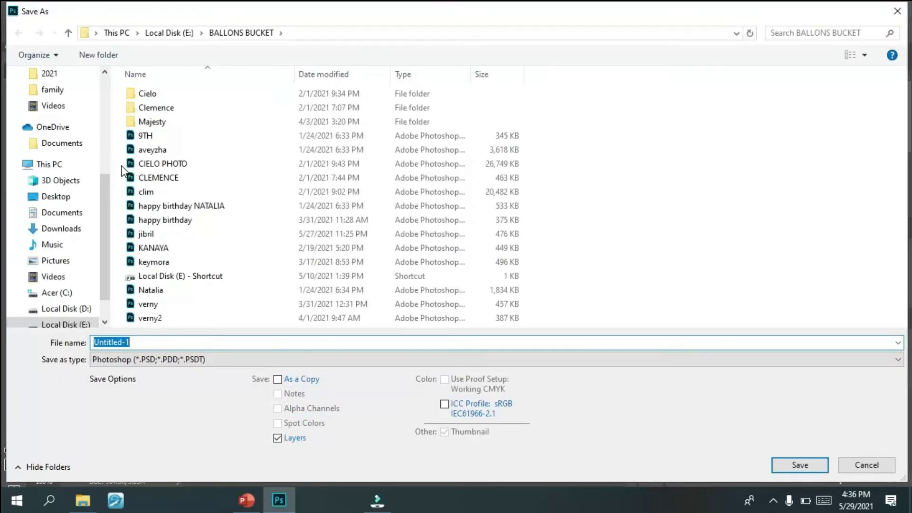
pyautogui.click(189, 361)
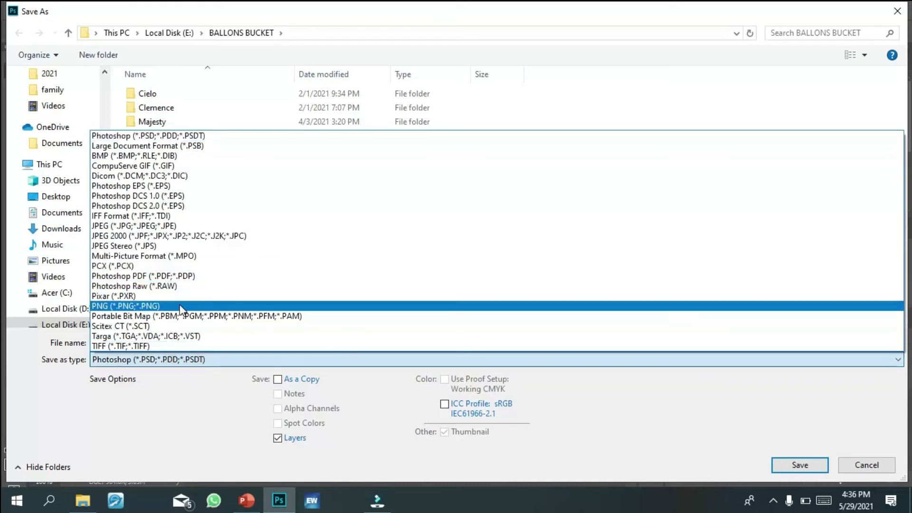
pyautogui.click(180, 307)
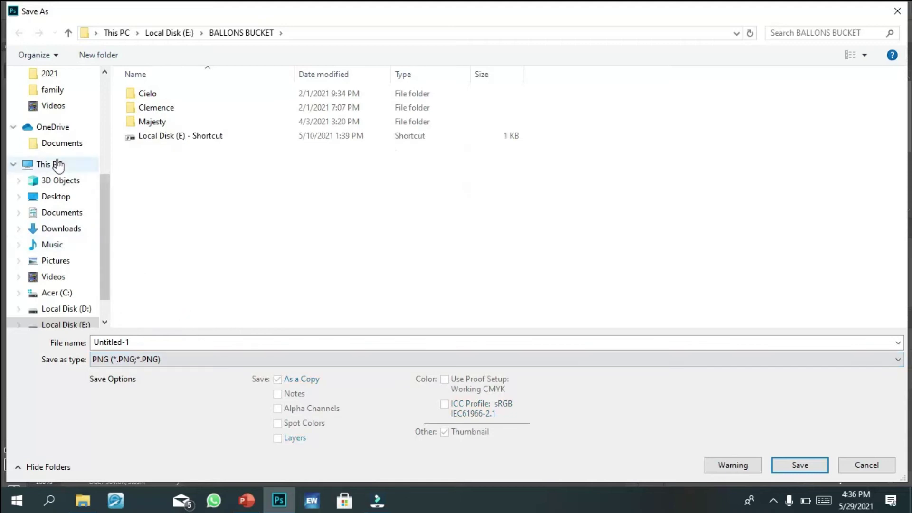
pyautogui.click(58, 101)
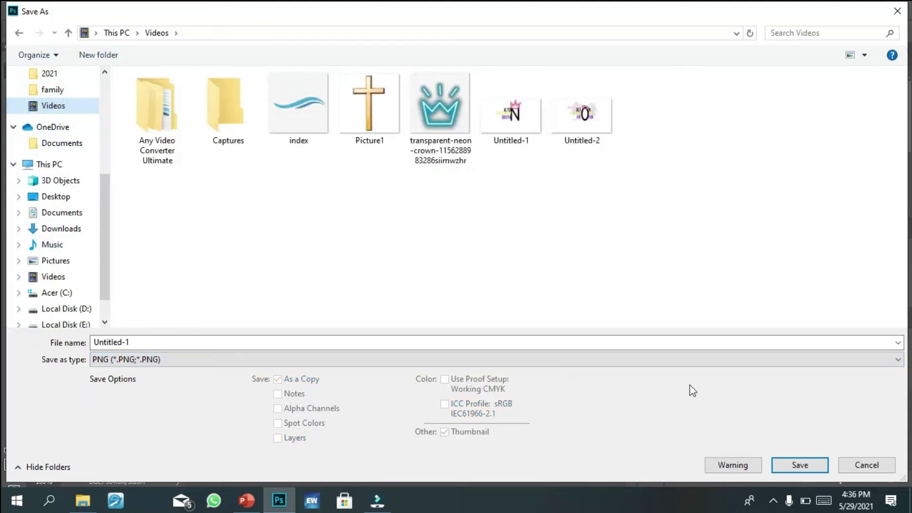
pyautogui.click(788, 465)
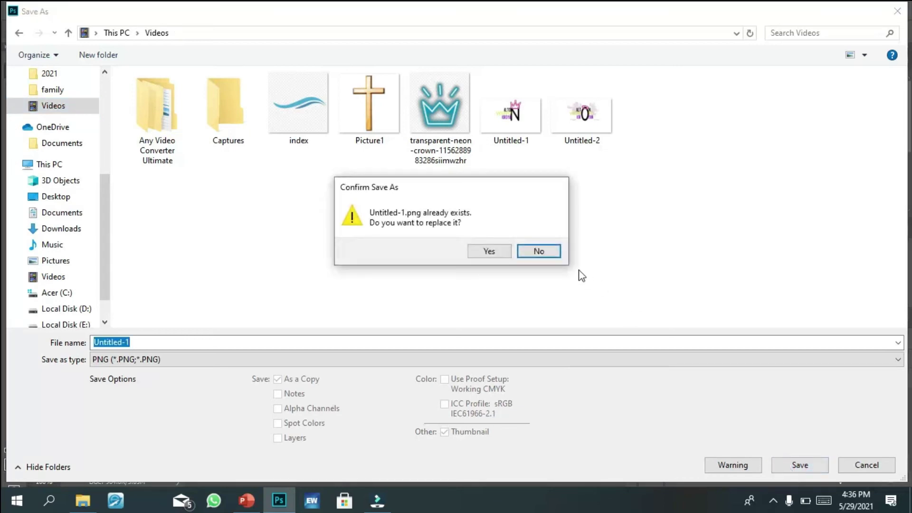
pyautogui.click(554, 257)
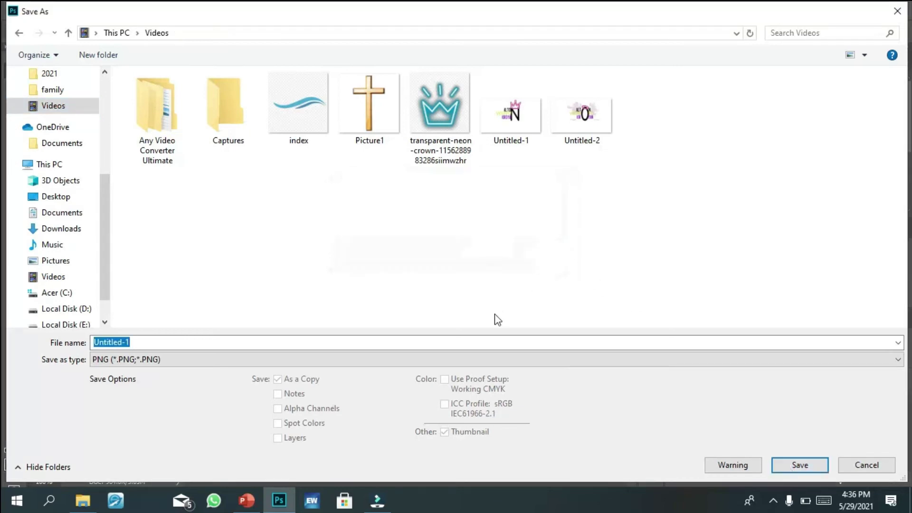
# - Name the PNG file Untitled-% and save it, accepting the PNG format options
pyautogui.click(504, 337)
pyautogui.press('BackSpace')
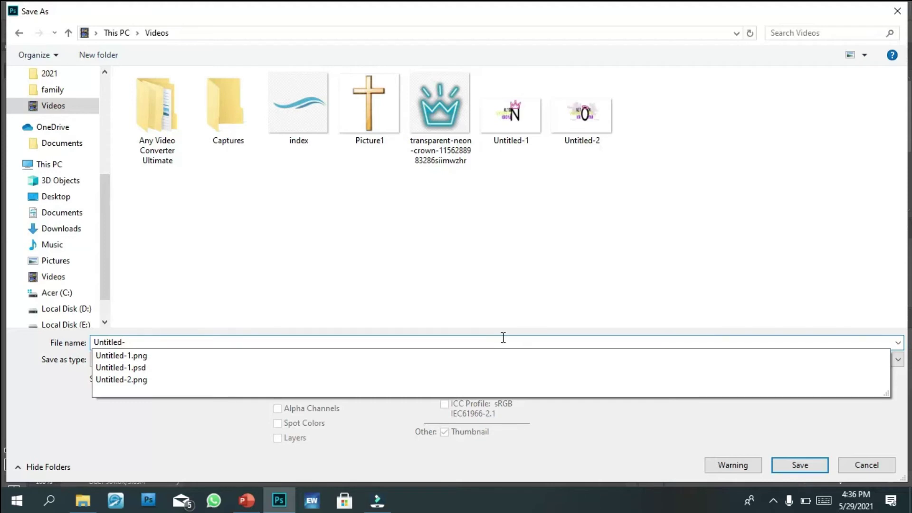
pyautogui.write('5t')
pyautogui.press('BackSpace')
pyautogui.write('%')
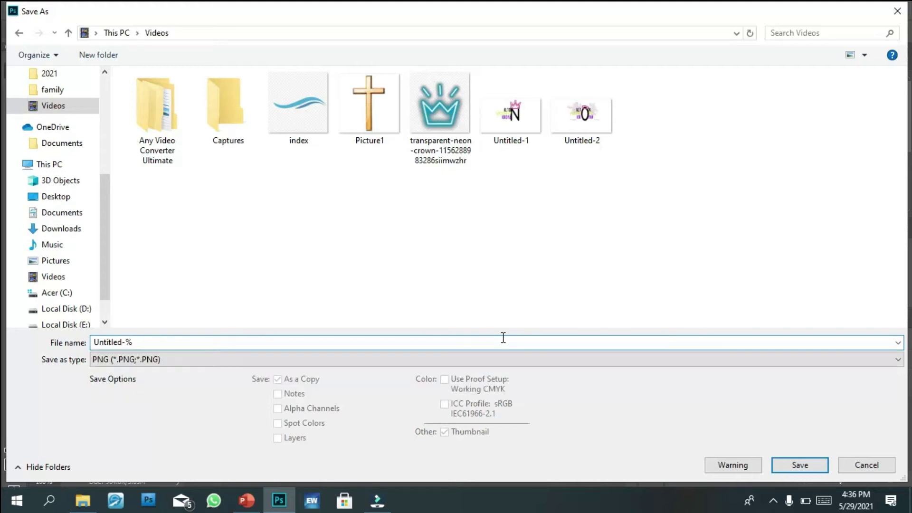
pyautogui.click(794, 475)
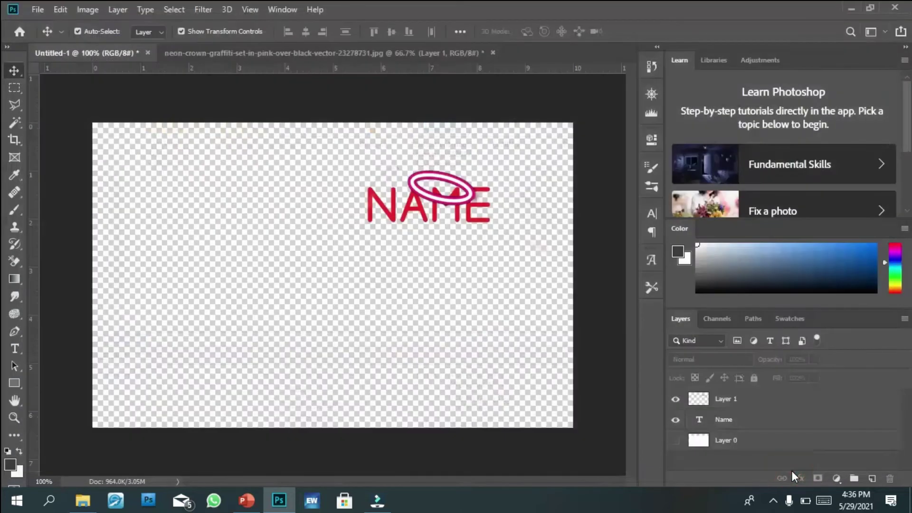
pyautogui.click(523, 146)
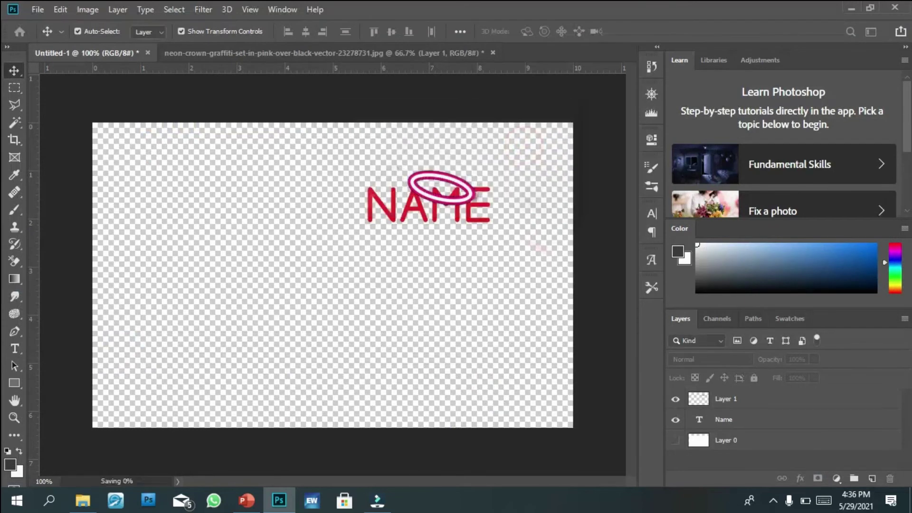